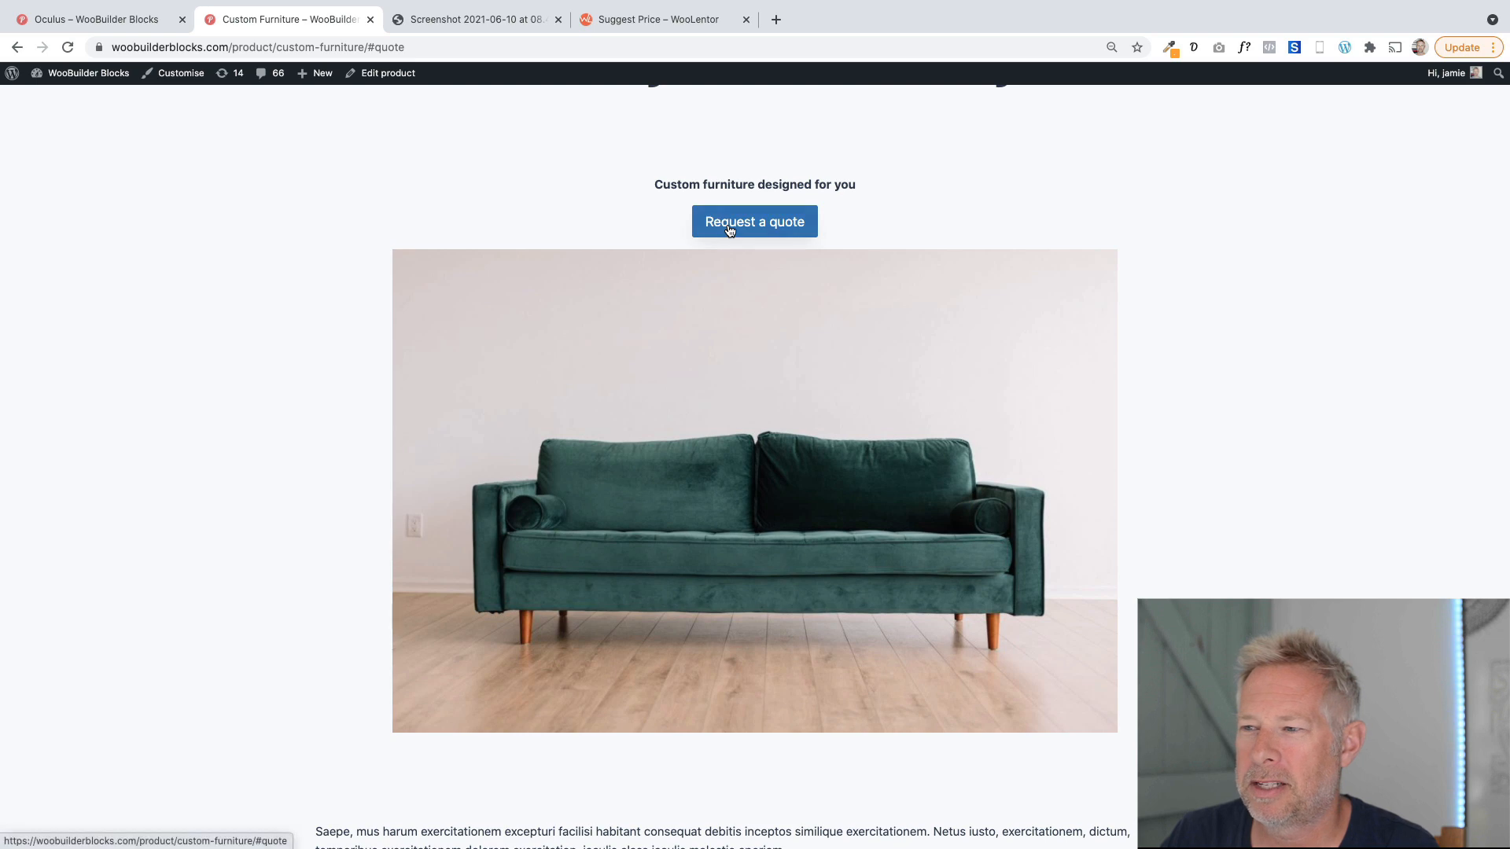
Follow the Request a quote button on the custom furniture page down to the quote form and inspect its fields.
scroll(393, 275, up, 3)
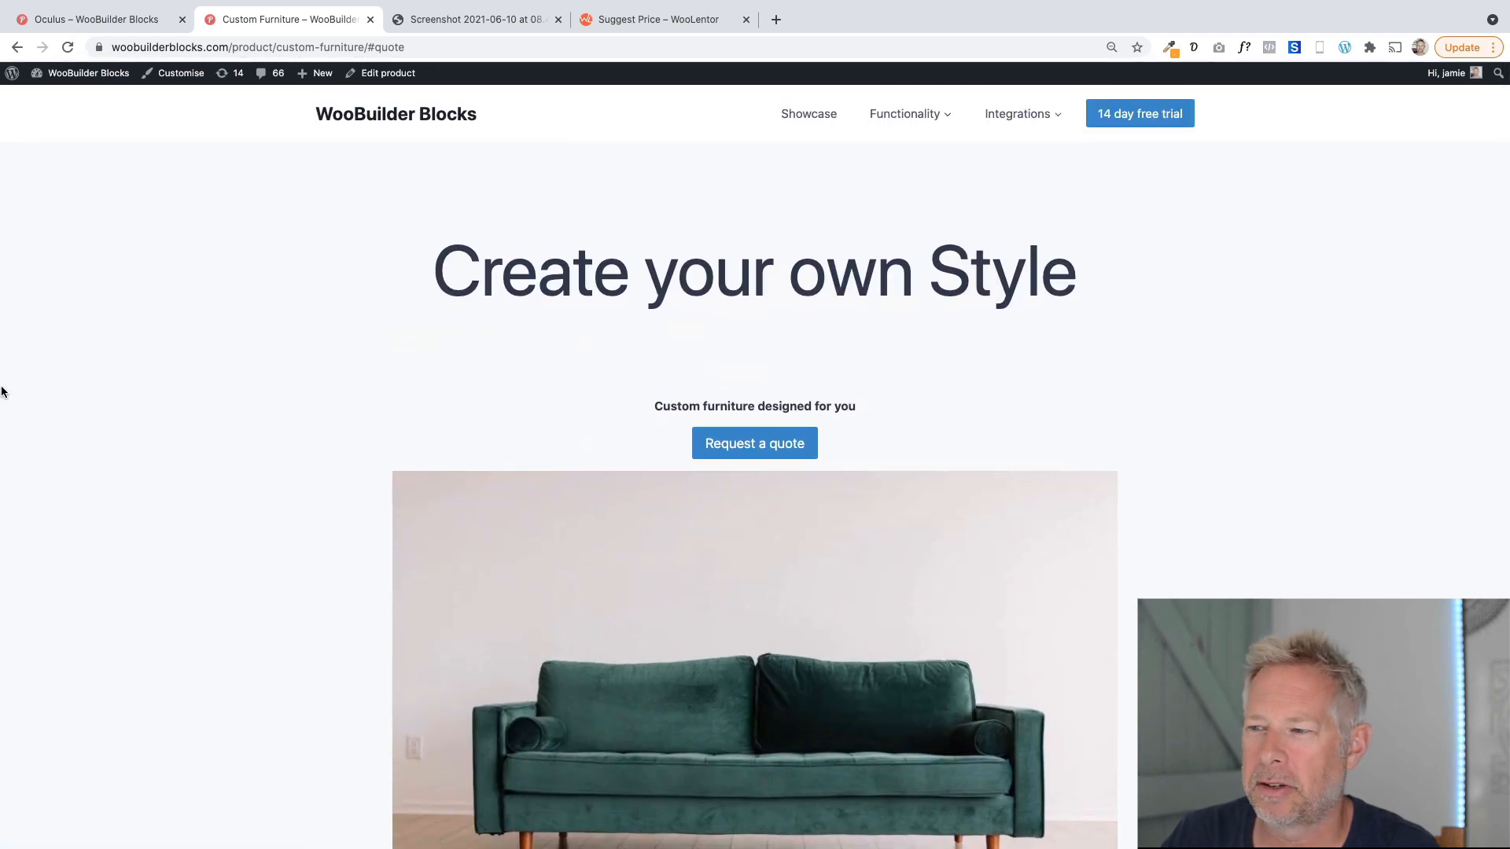
scroll(143, 431, down, 3)
scroll(143, 434, up, 3)
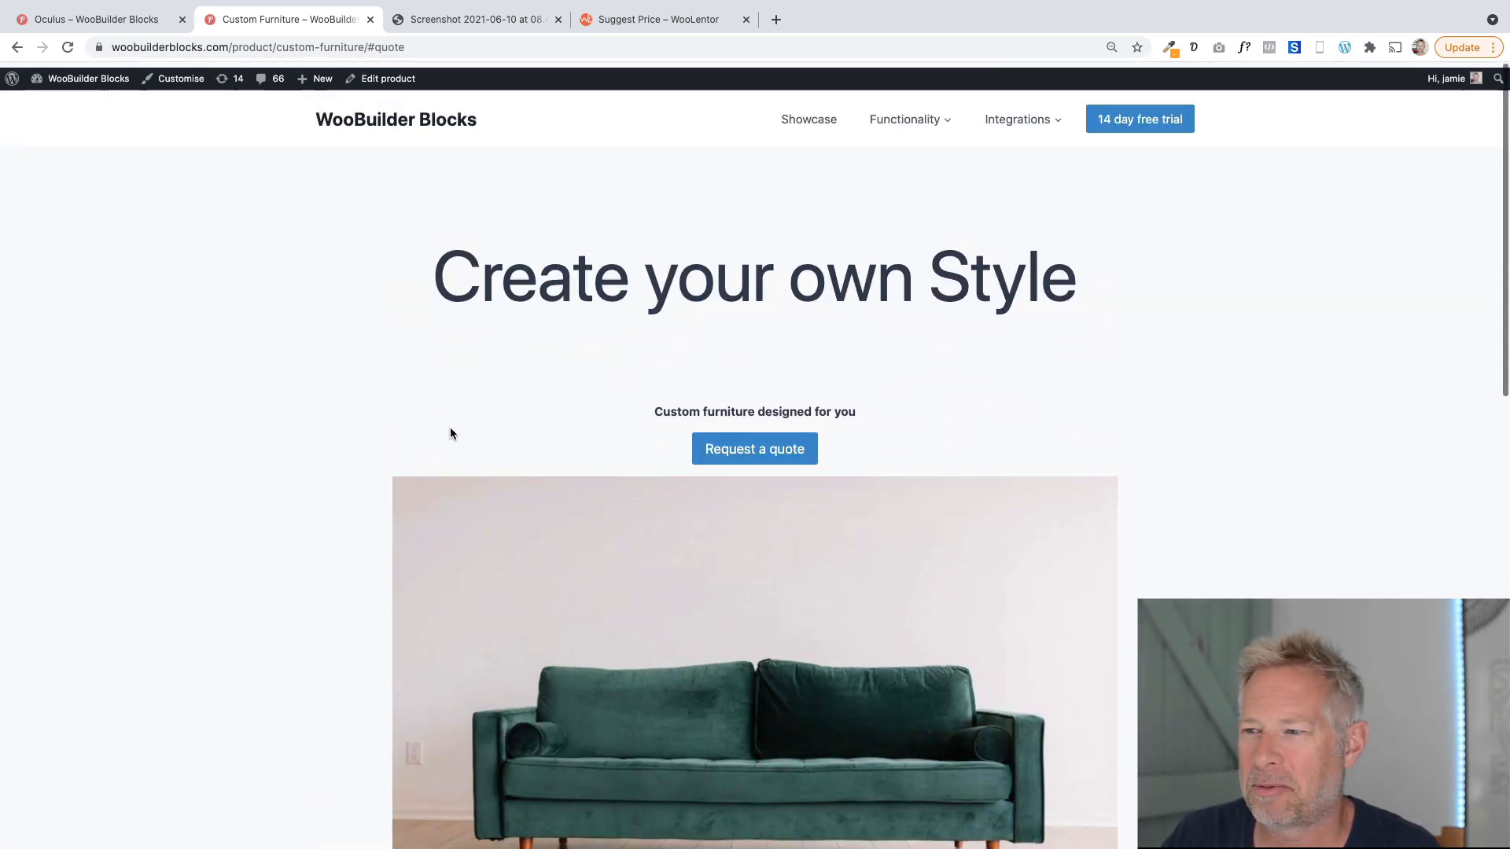
click(734, 441)
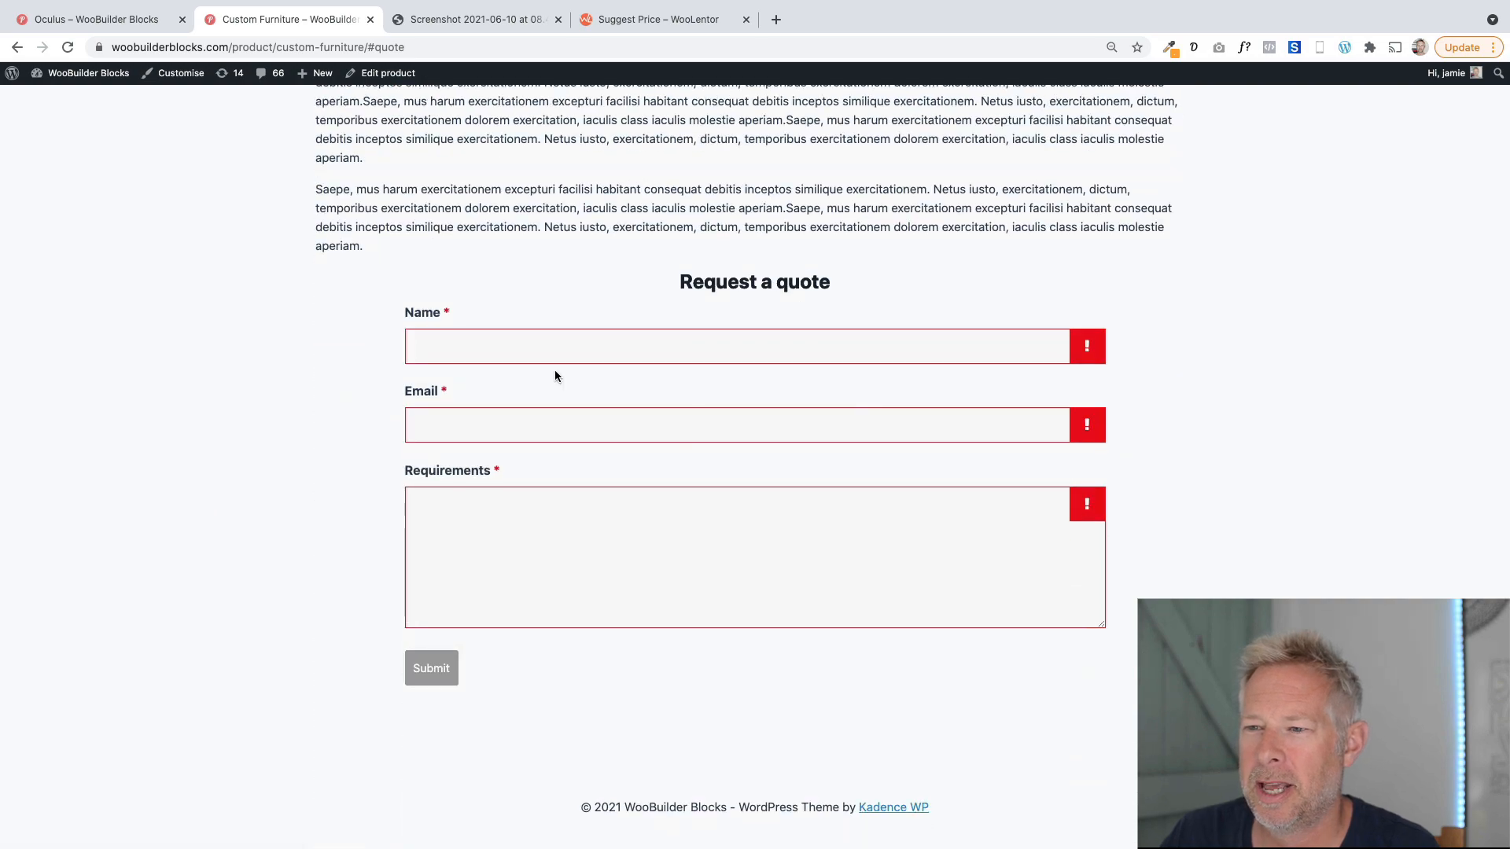
click(529, 343)
click(753, 282)
drag(814, 281, 856, 282)
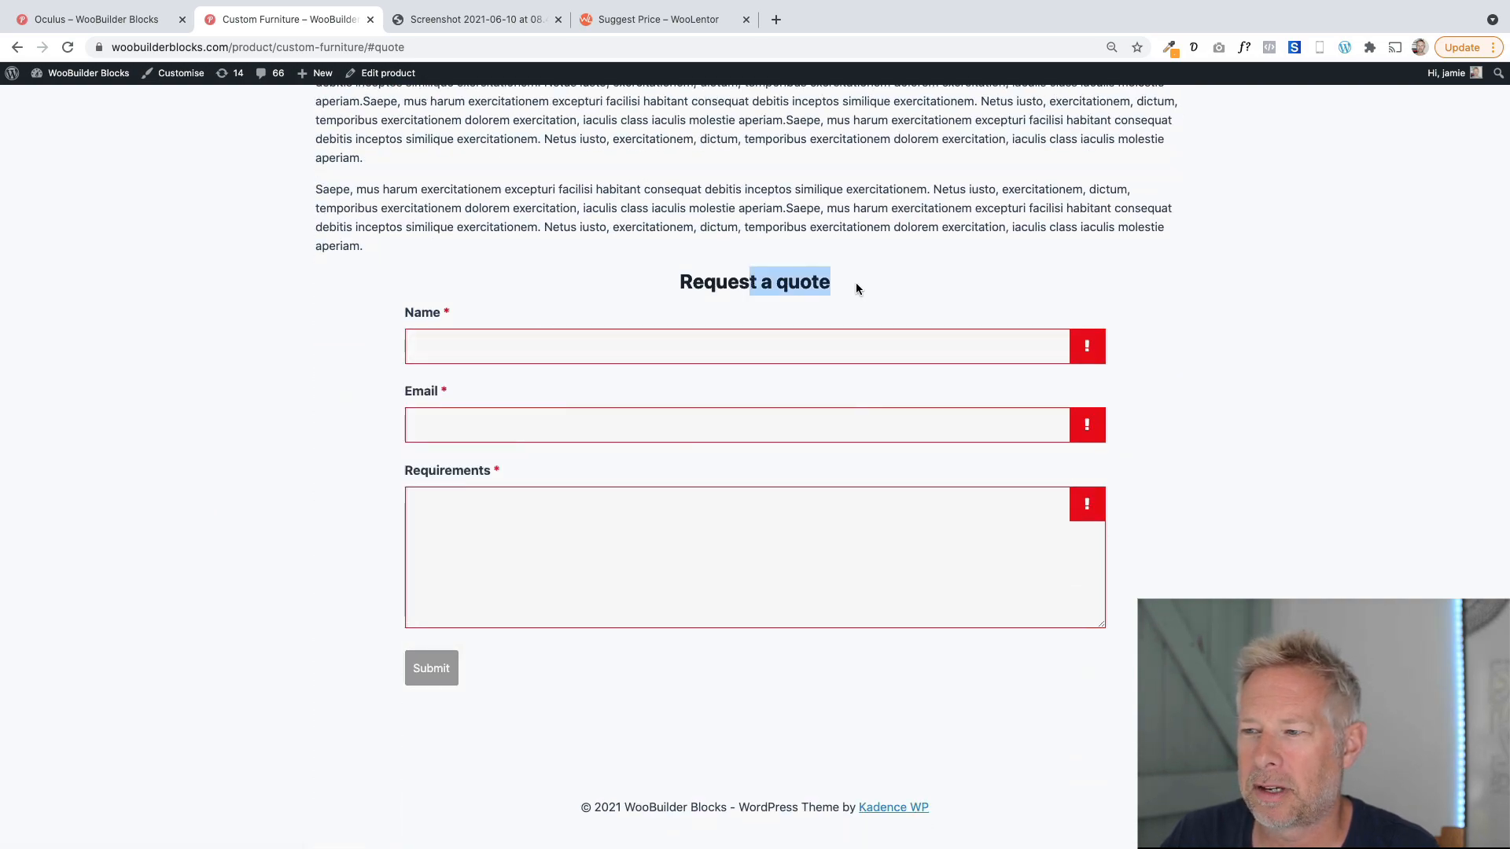
click(856, 281)
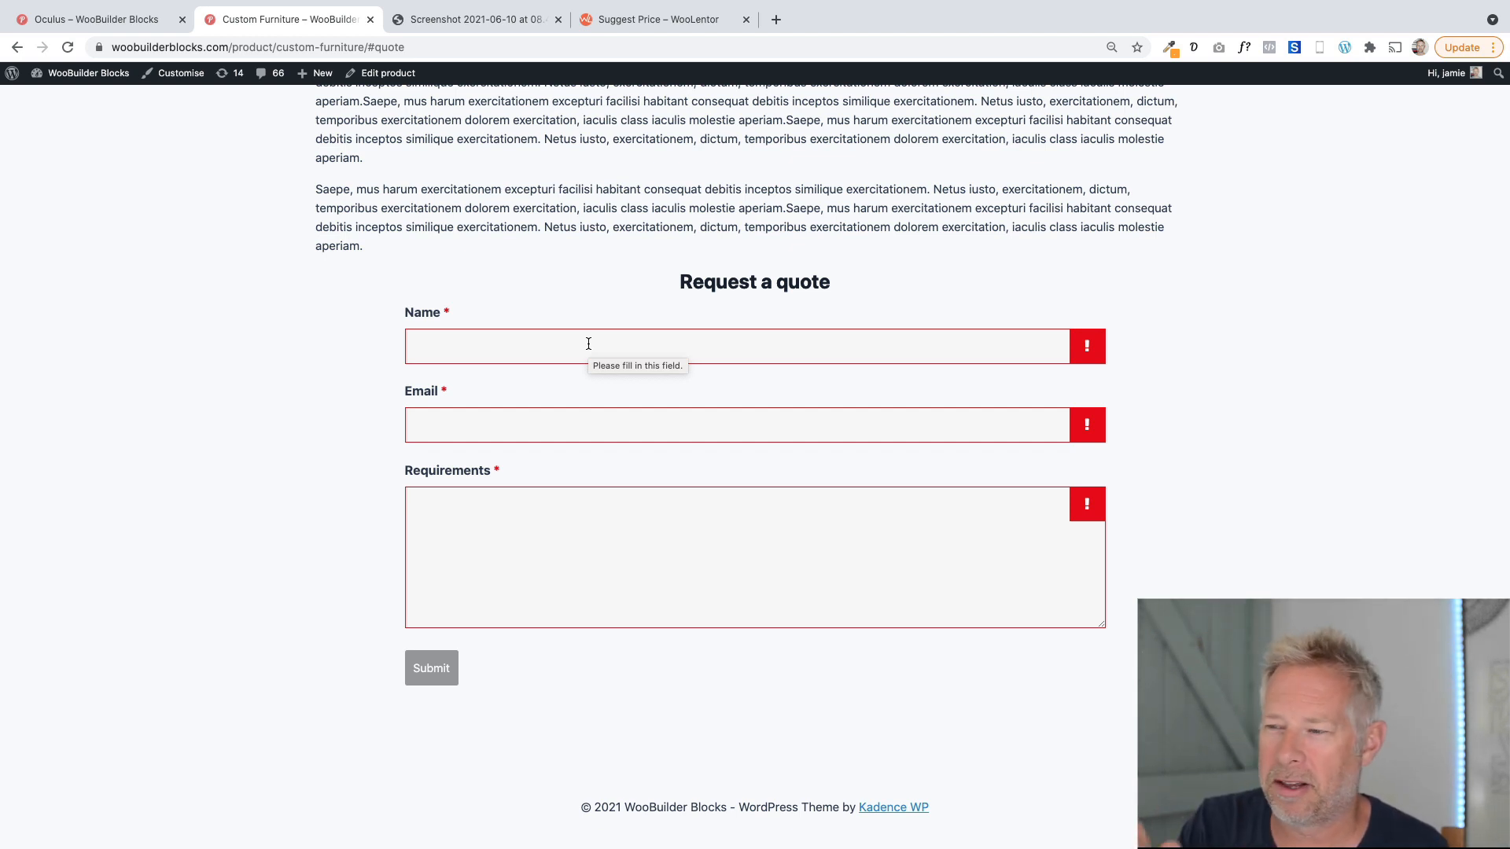
Return to the top of the furniture page and switch to the Oculus product tab.
scroll(588, 344, up, 2)
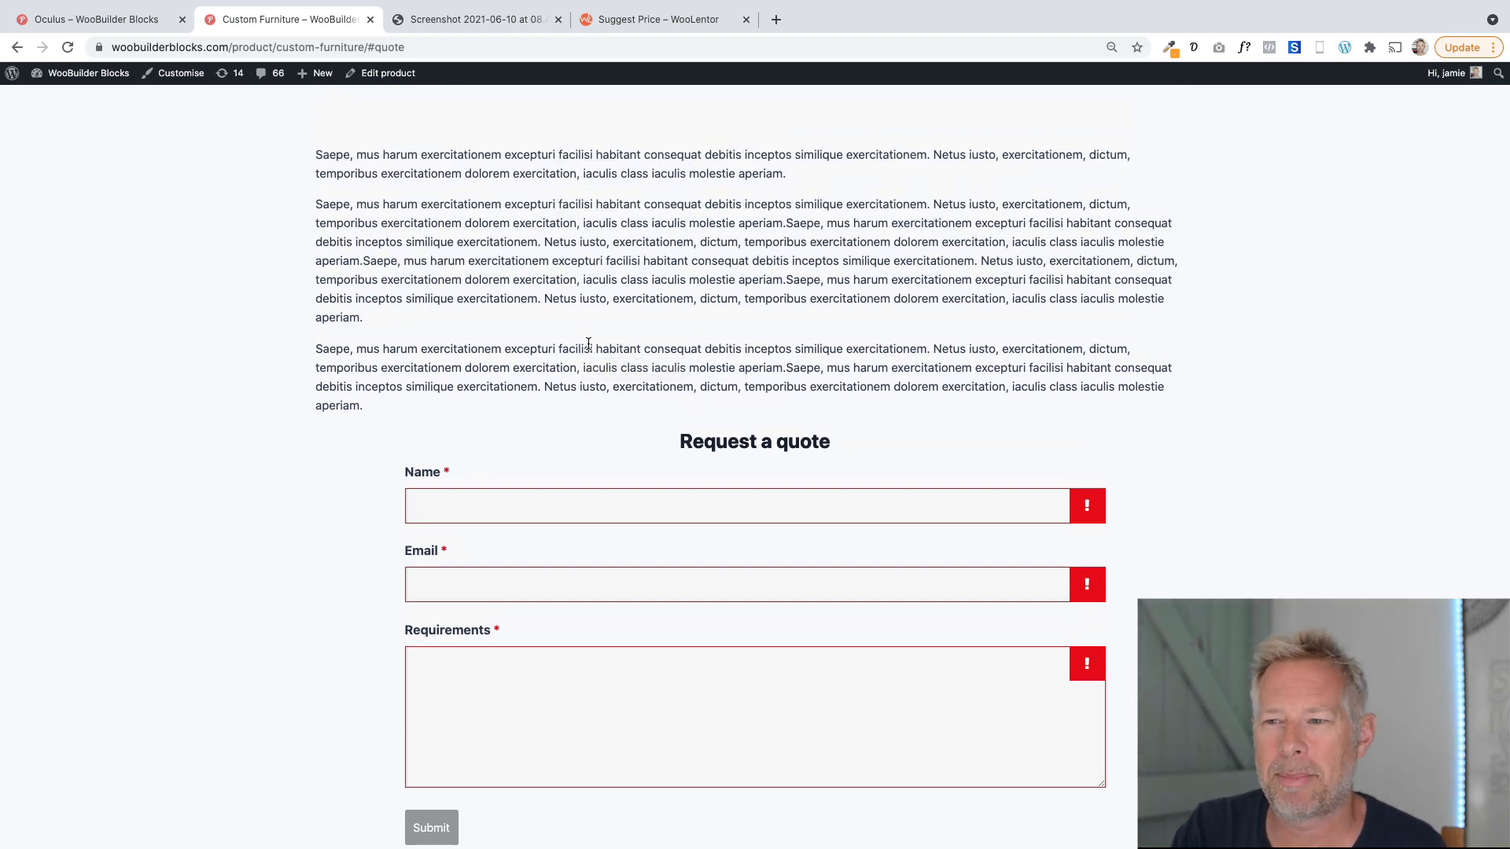
scroll(588, 344, up, 10)
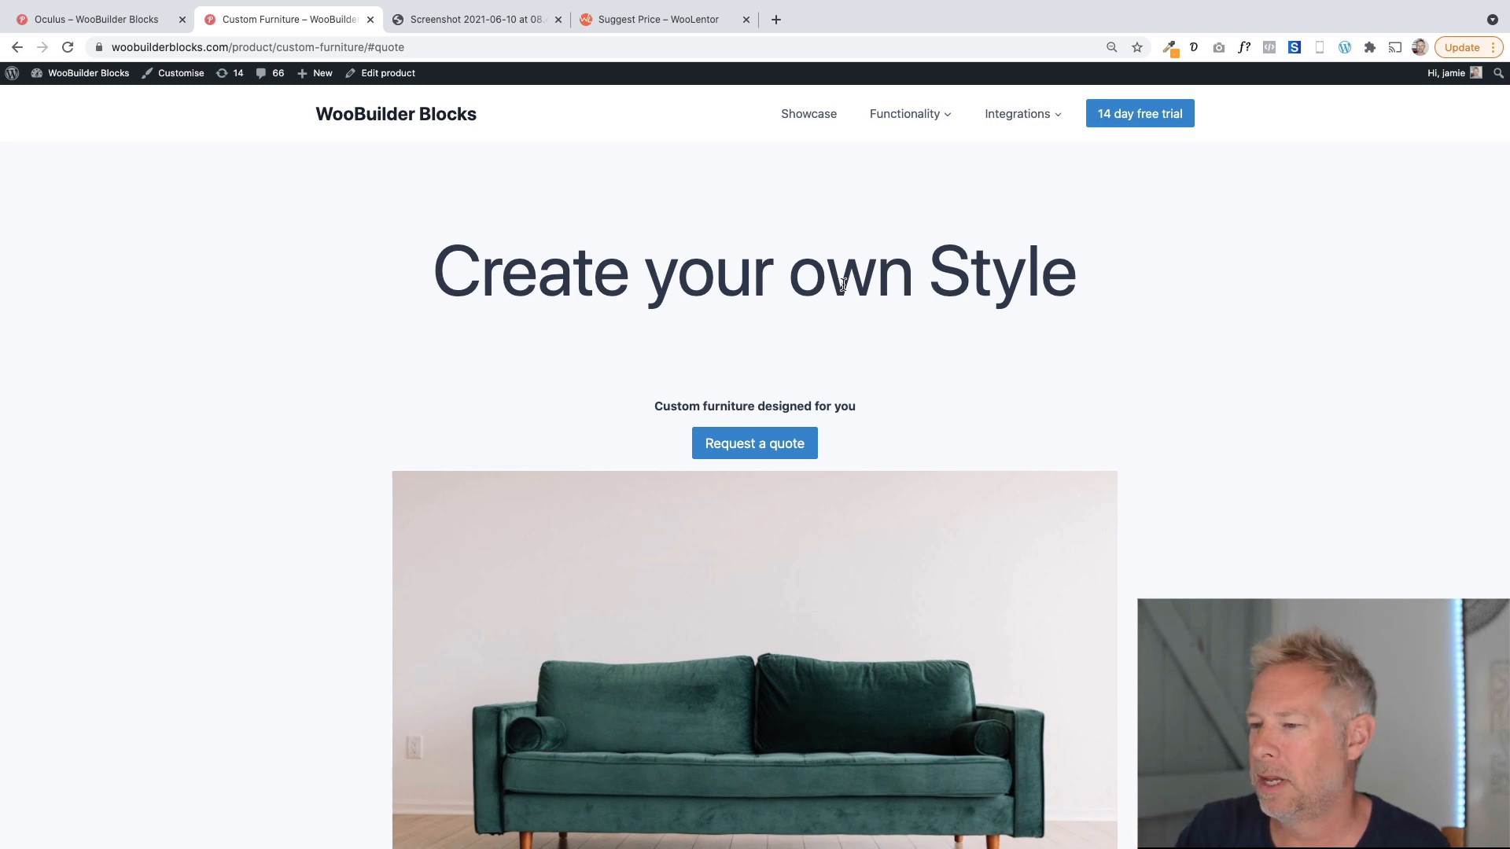
scroll(606, 475, down, 3)
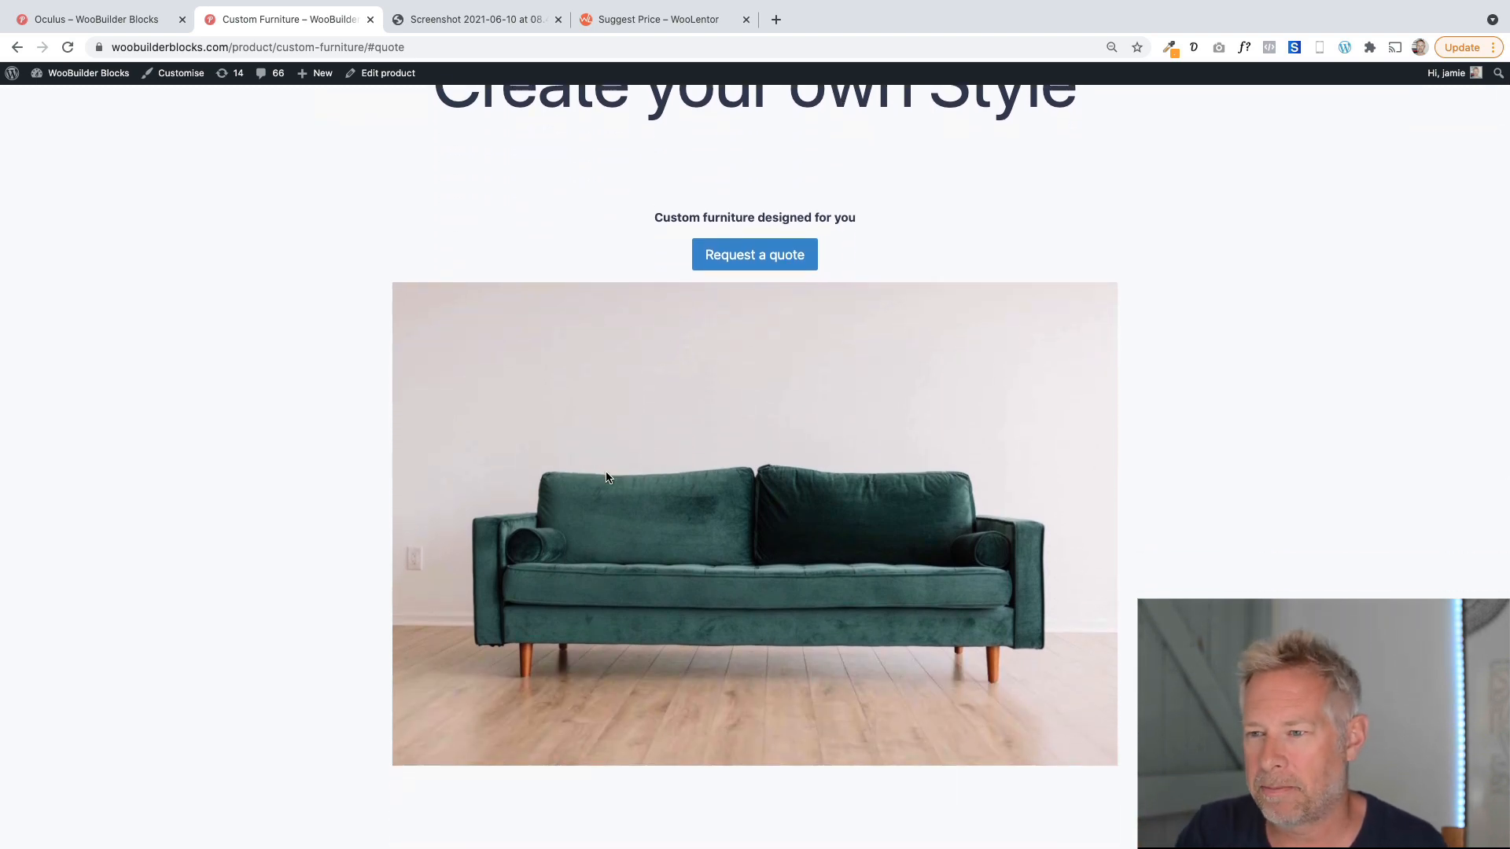
scroll(606, 477, up, 2)
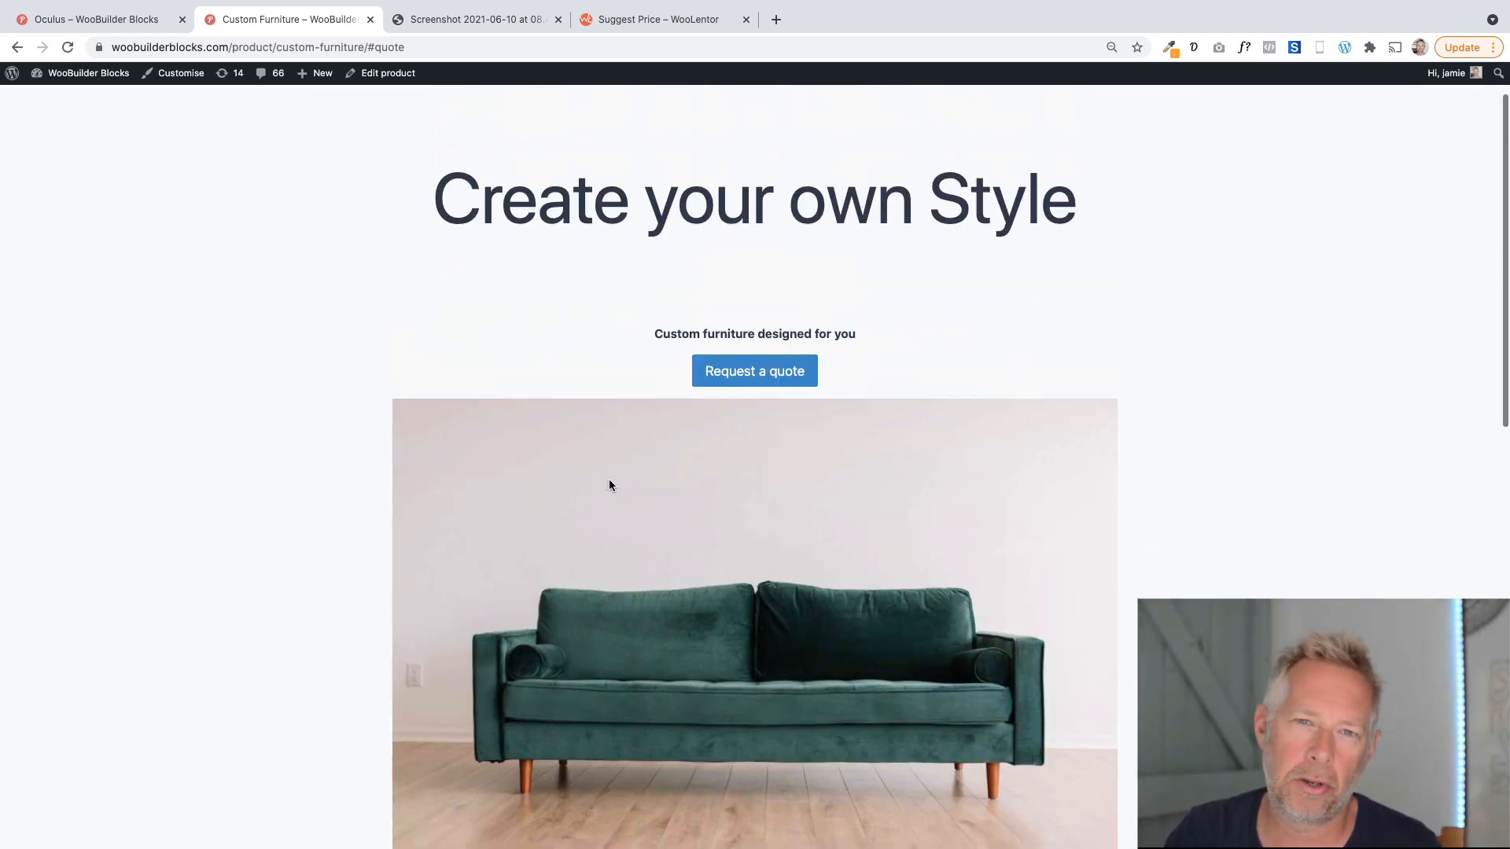
scroll(609, 485, up, 1)
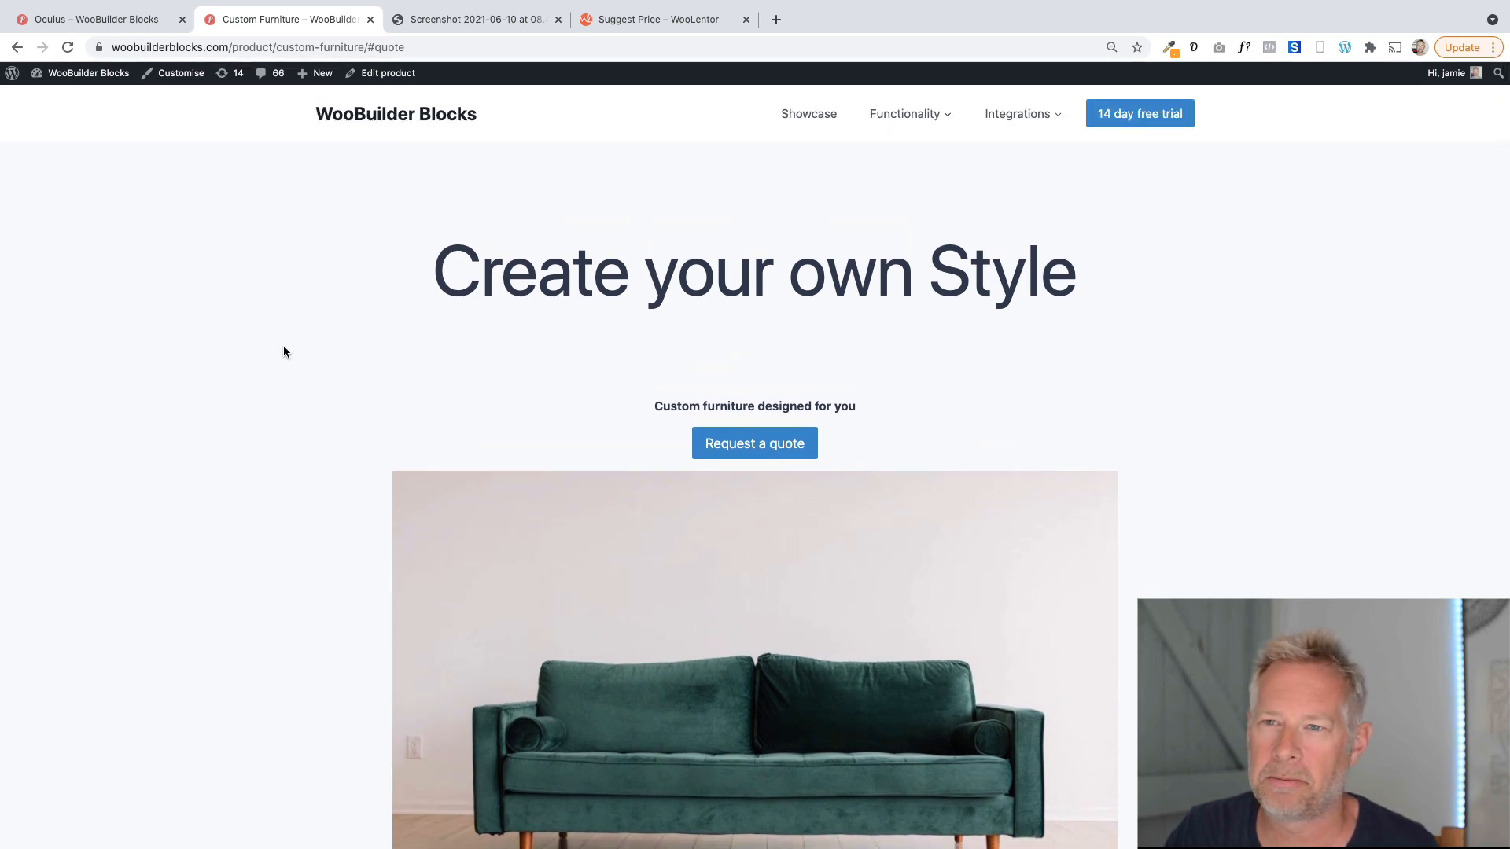
click(139, 26)
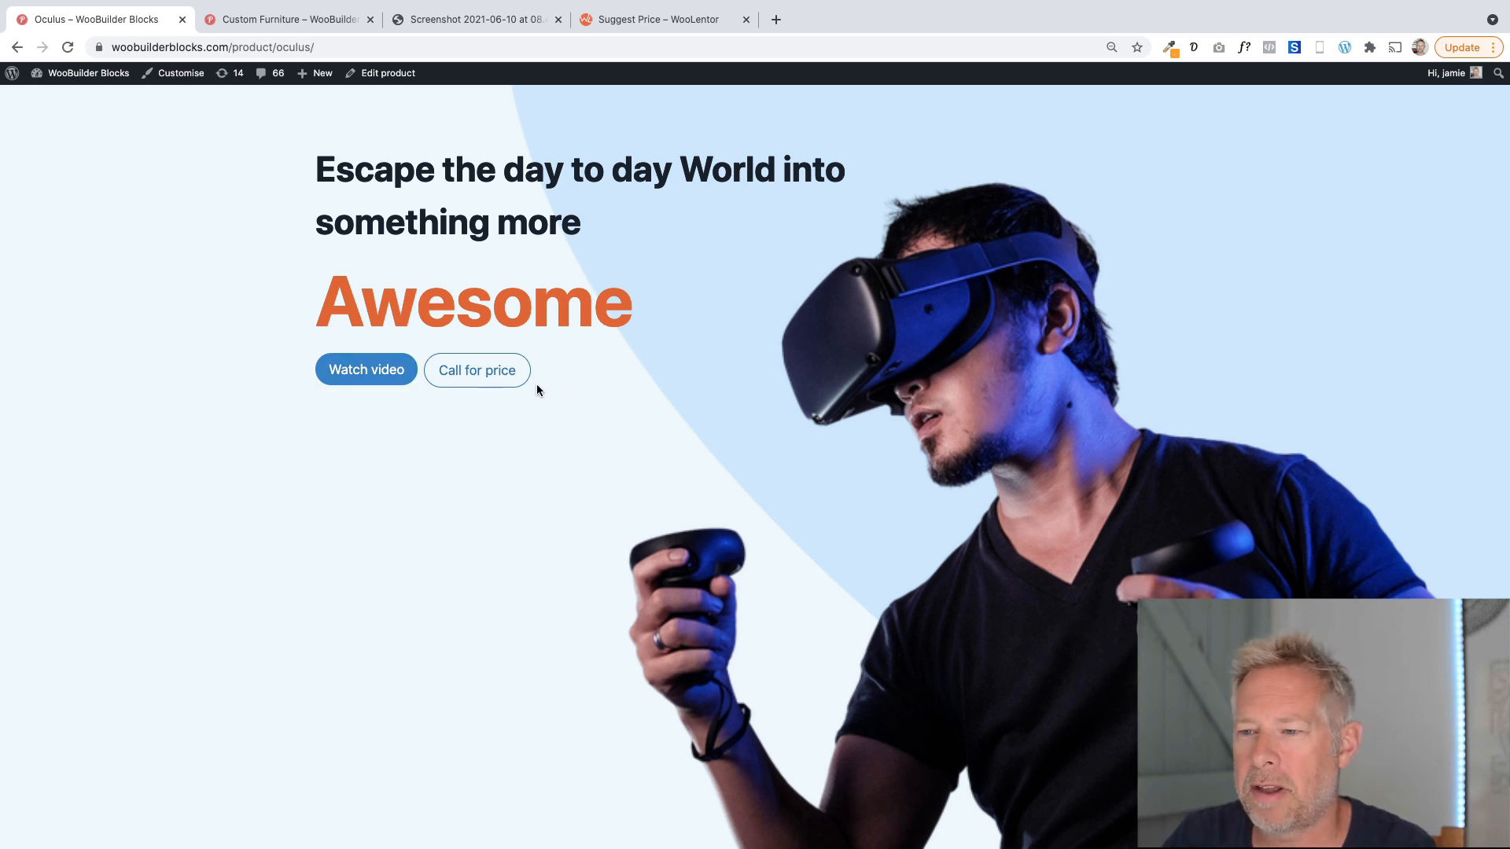
Try the Call for price button on the Oculus page and close the call dialog.
click(484, 382)
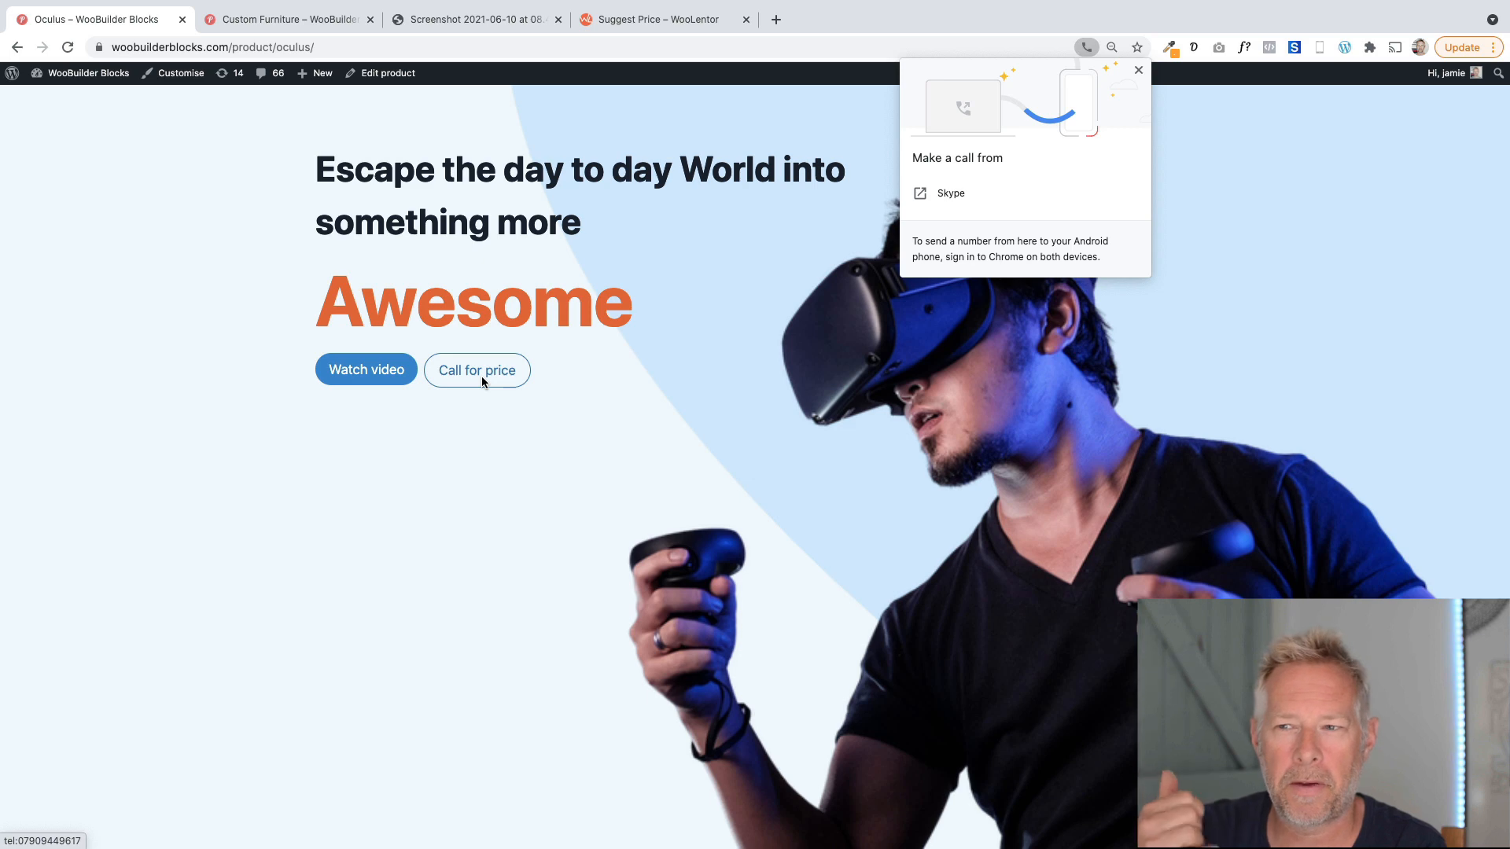
click(1138, 71)
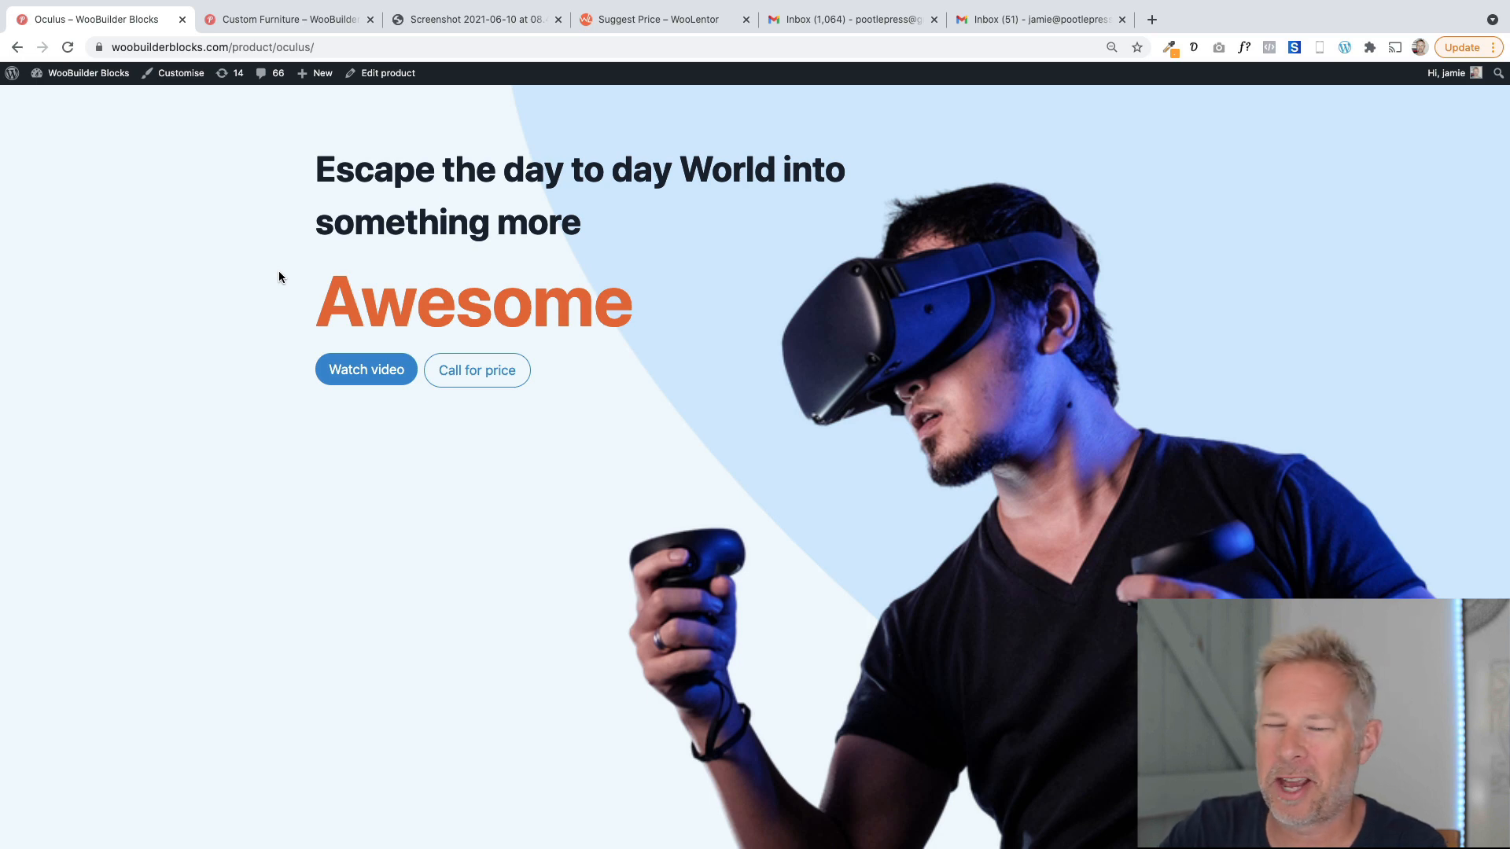
Open the Oculus product in the editor and dismiss the backup notice.
click(385, 76)
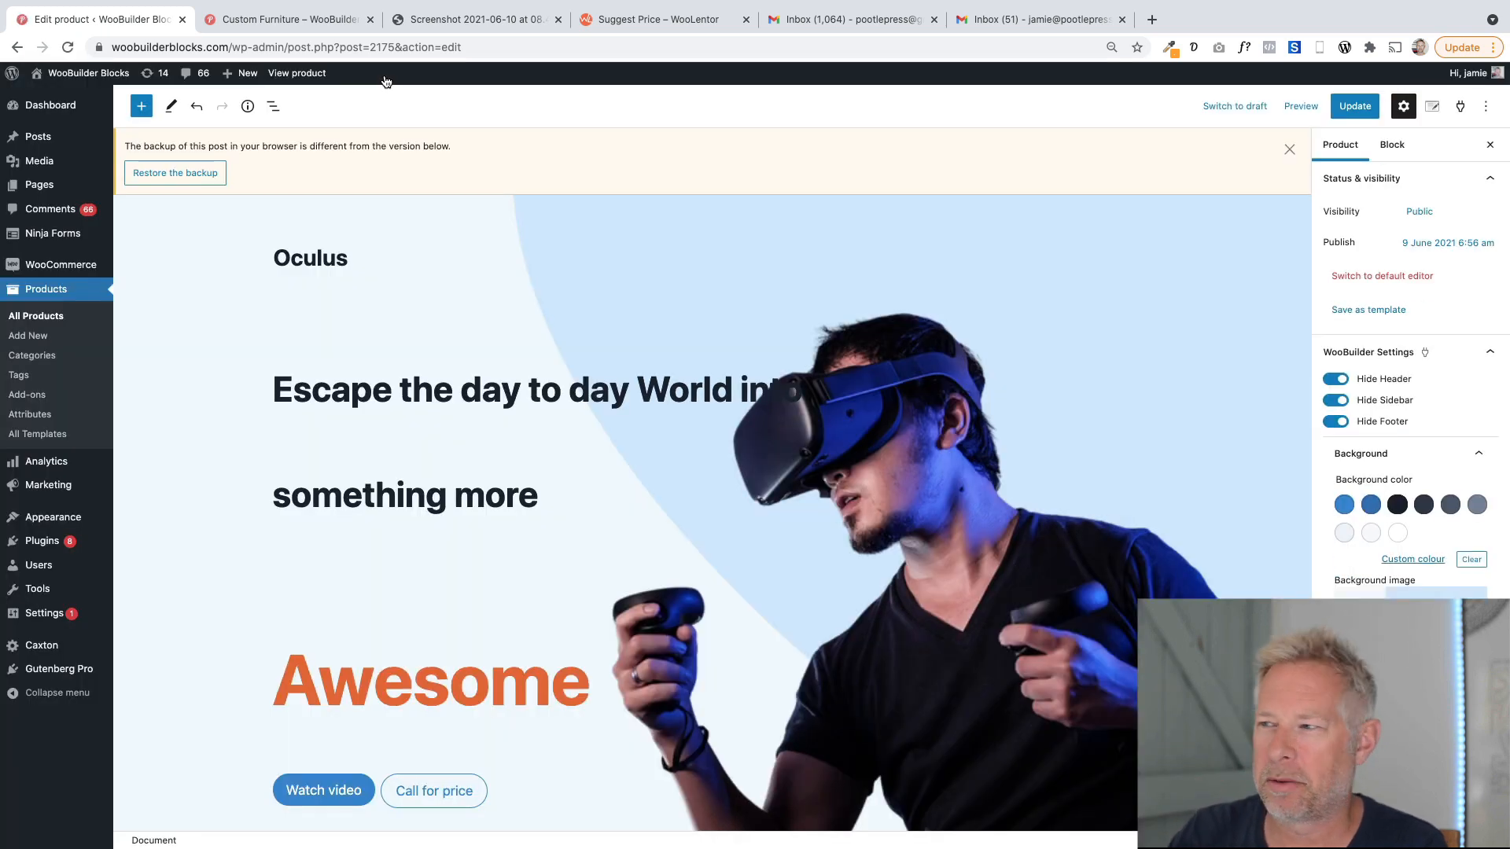
click(1287, 151)
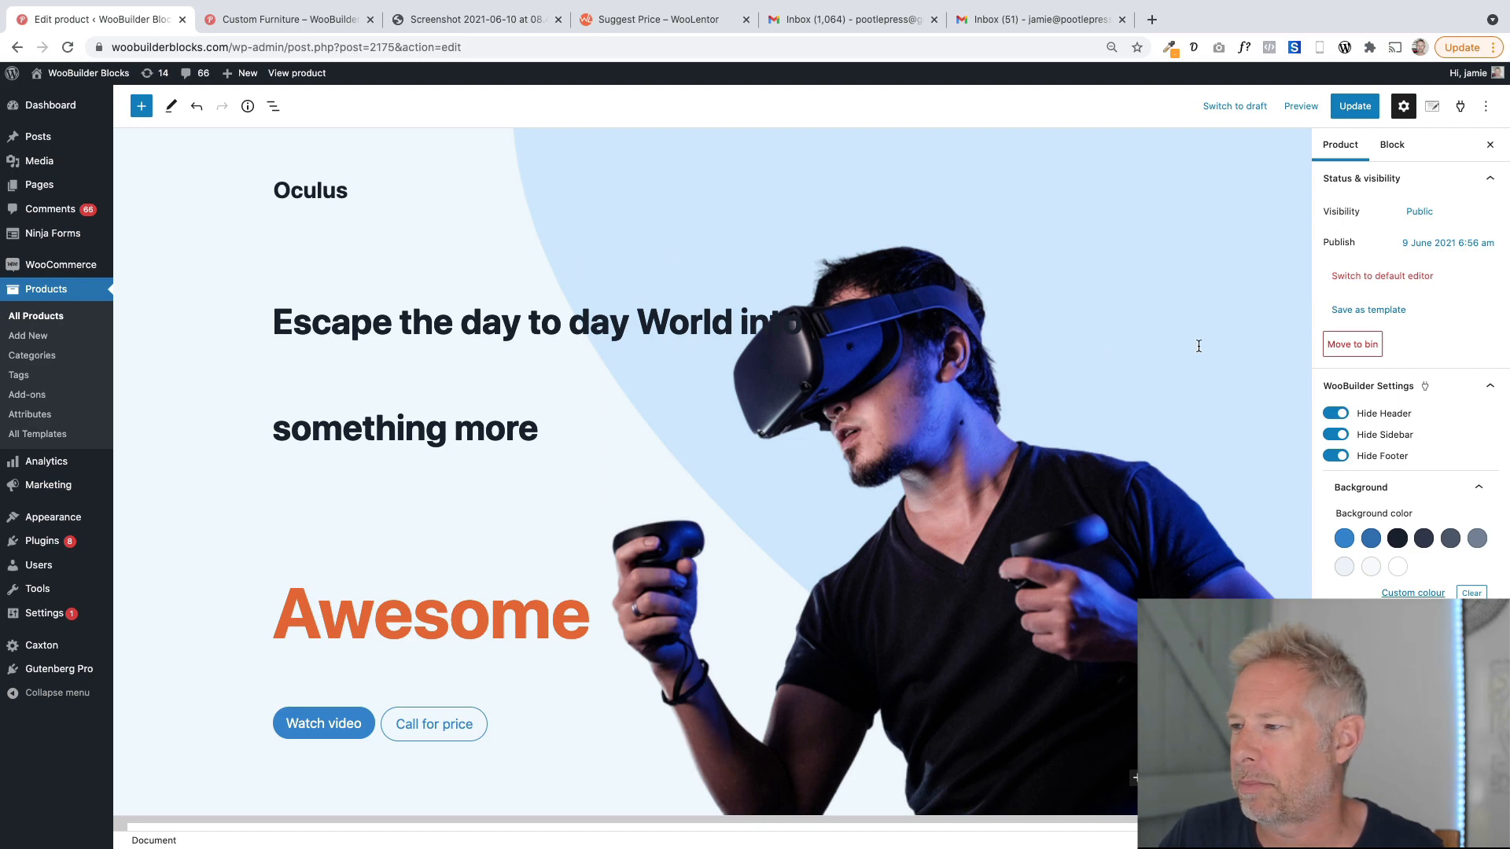
Scroll through the product editor to review the hero blocks, product data and sidebar settings.
scroll(758, 404, down, 5)
scroll(425, 550, down, 3)
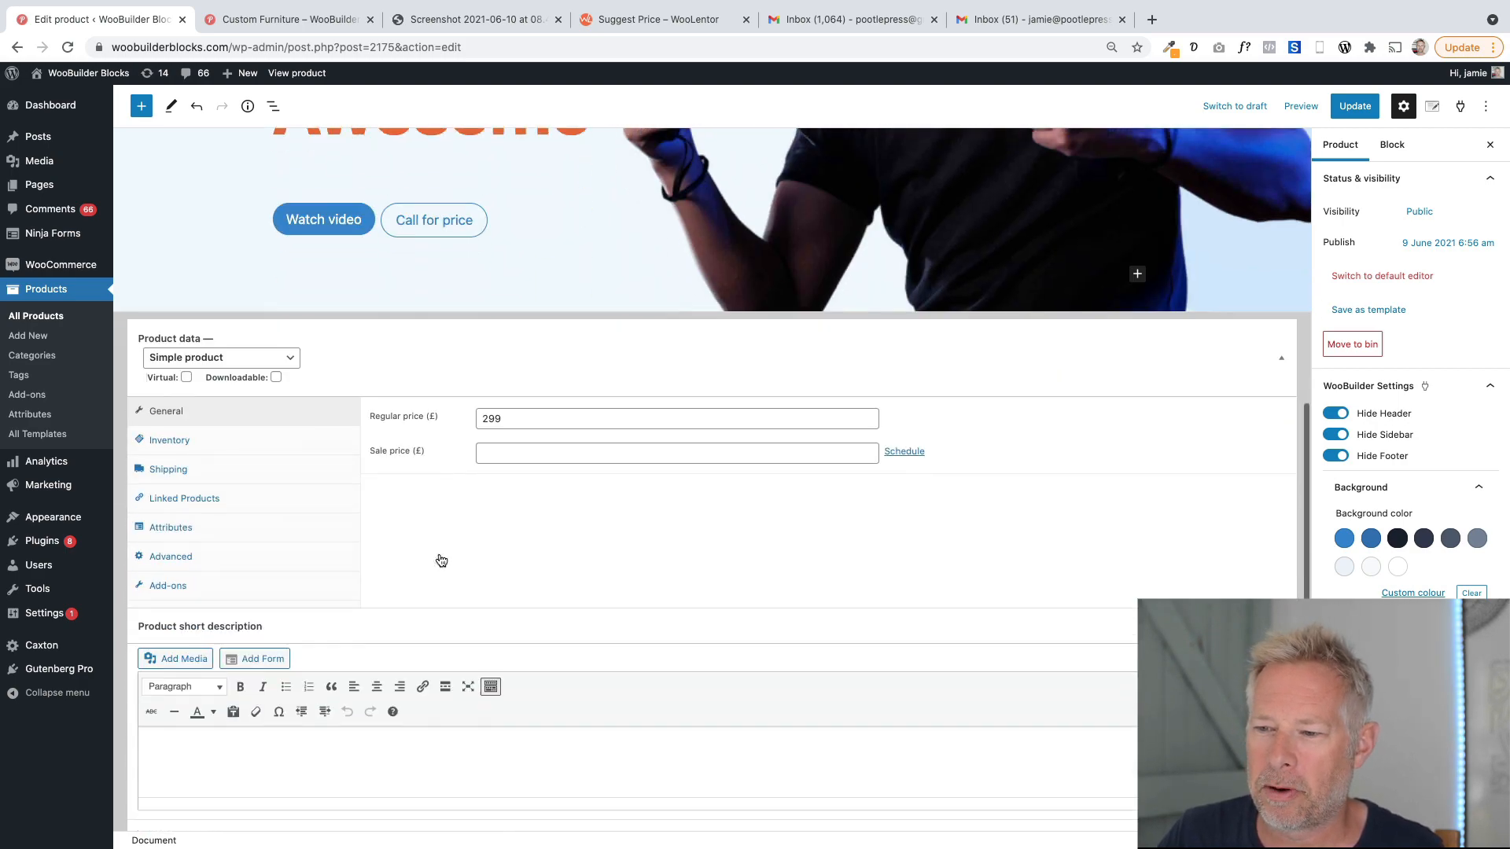
scroll(513, 505, up, 2)
scroll(515, 505, up, 5)
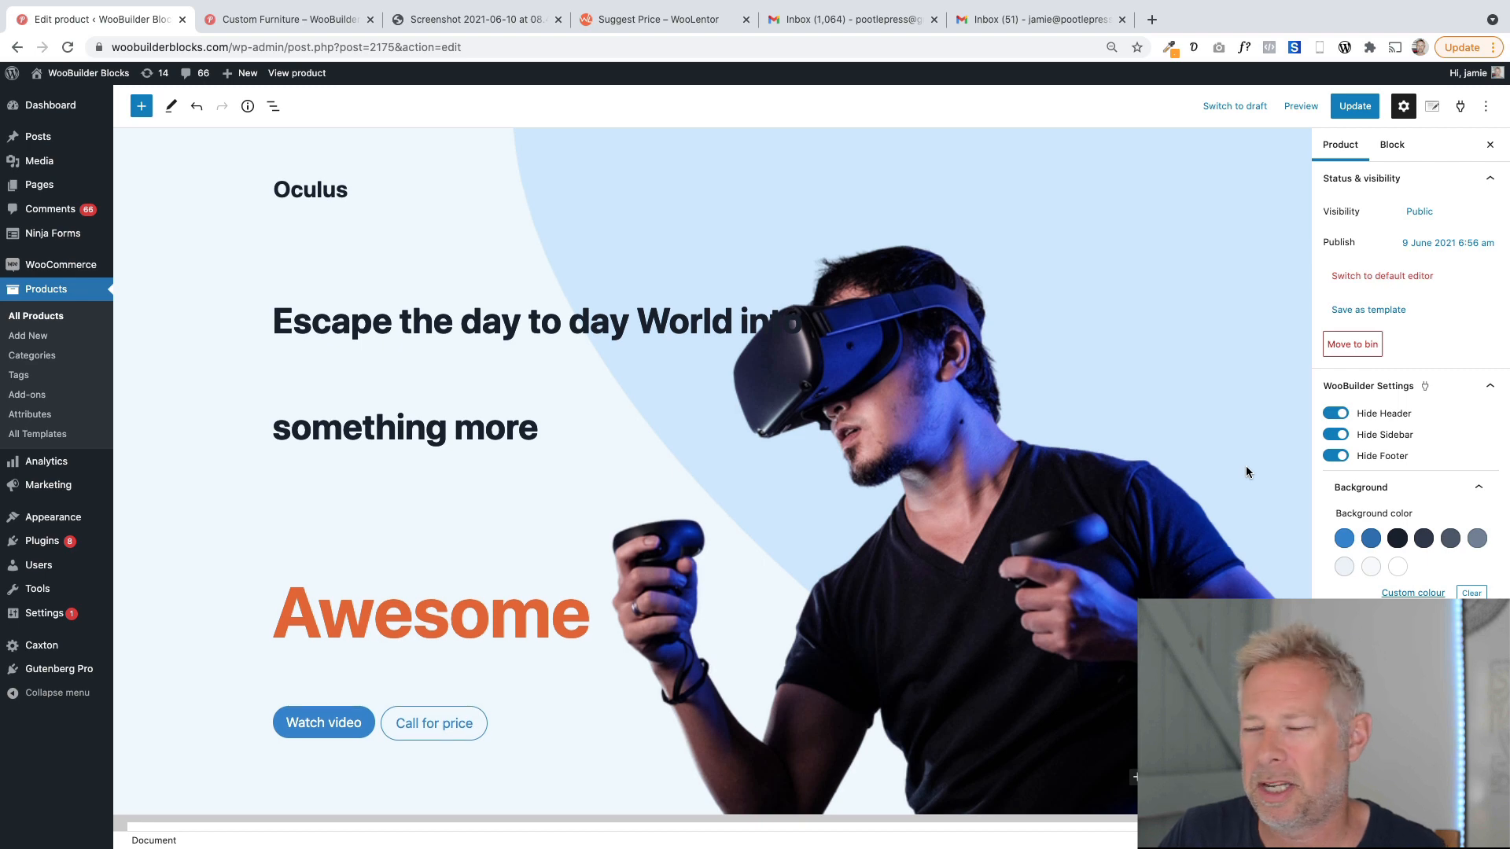
scroll(1245, 465, down, 3)
scroll(1407, 393, down, 2)
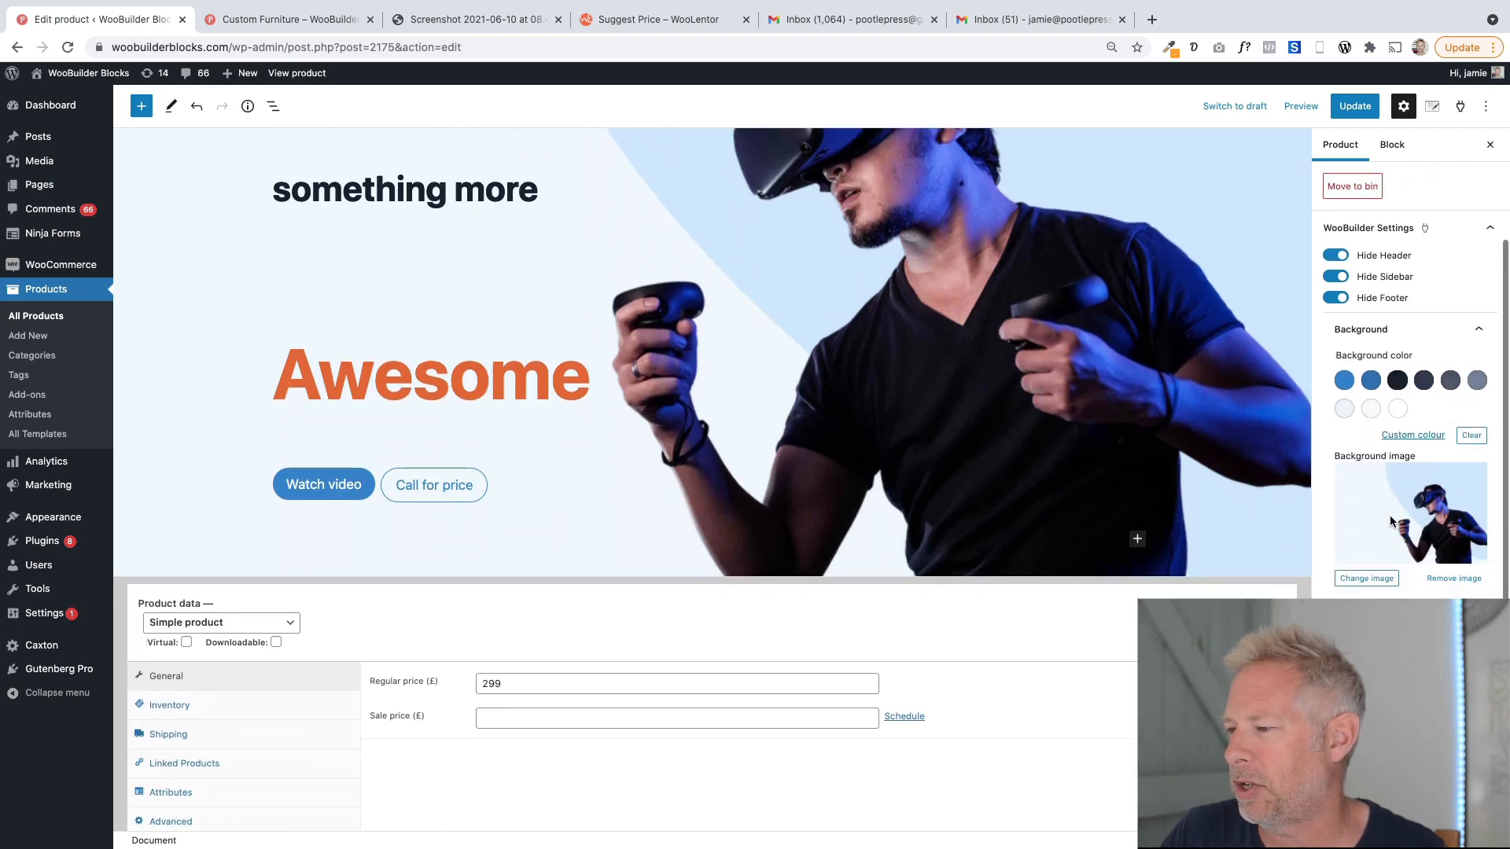
scroll(891, 404, up, 3)
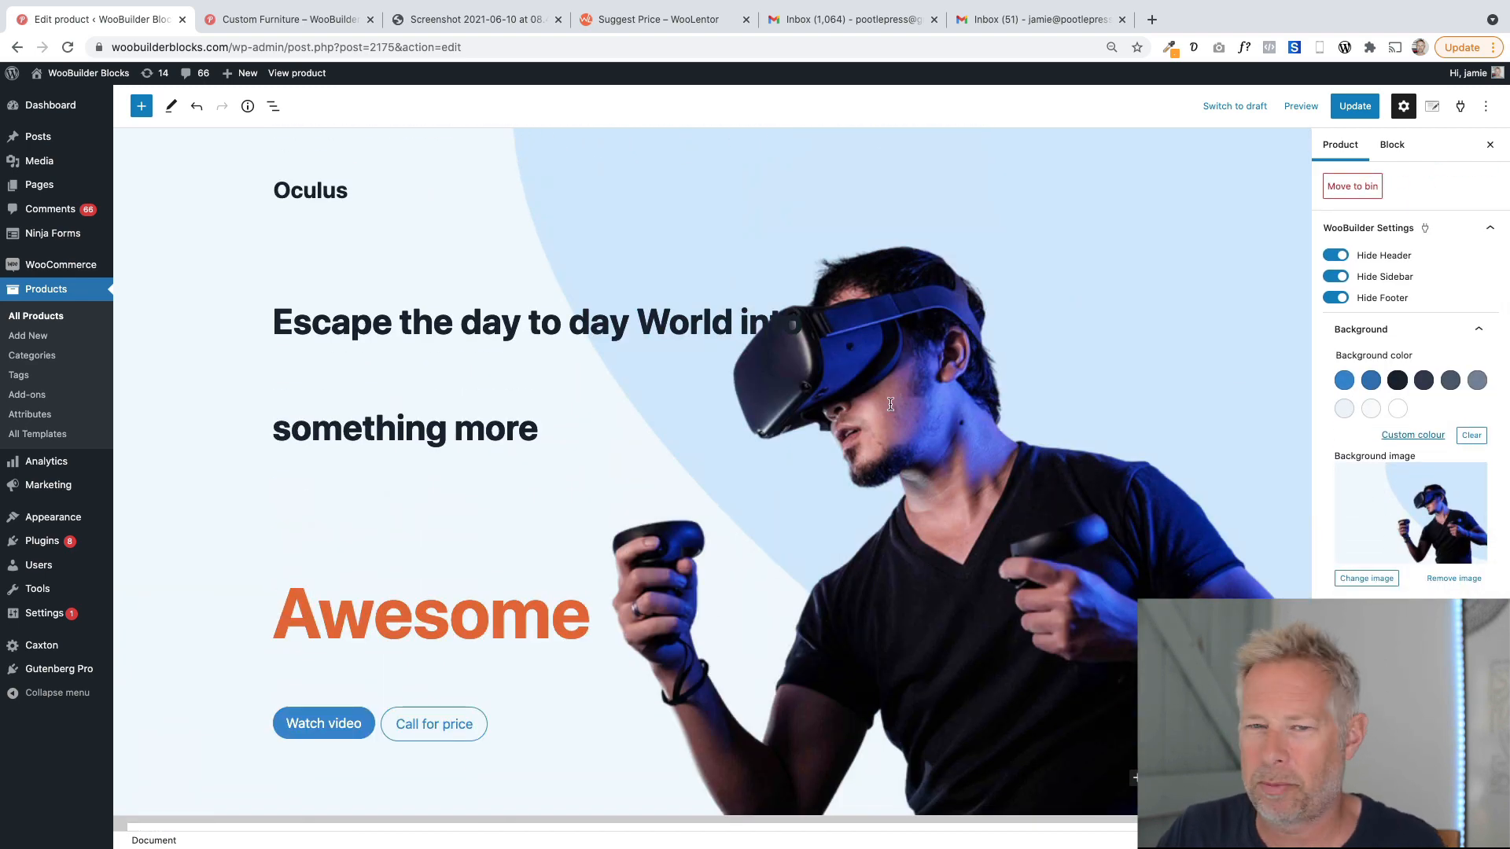
scroll(704, 565, down, 1)
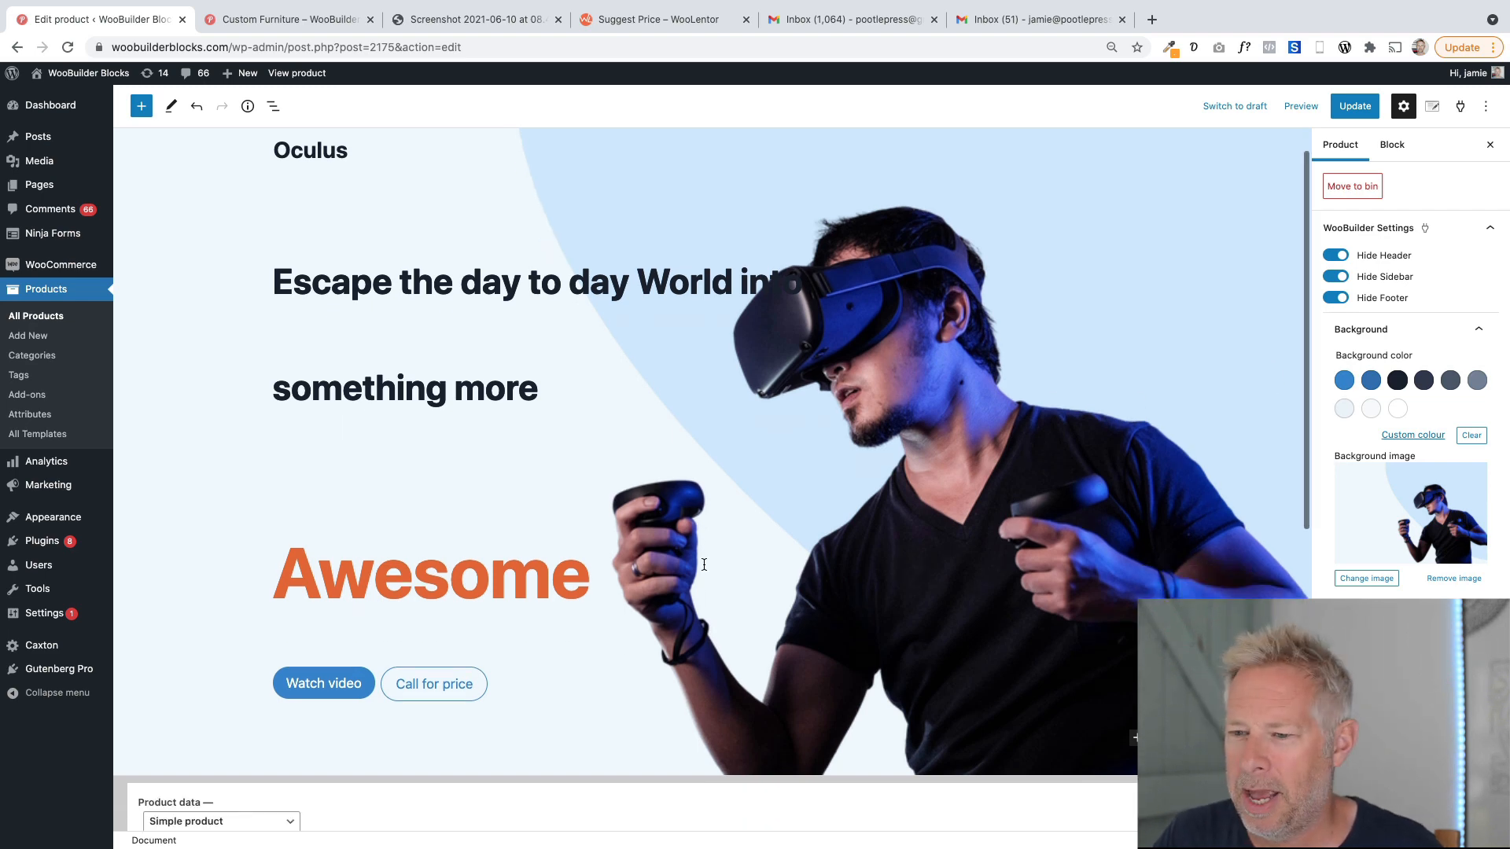
scroll(704, 565, down, 3)
scroll(499, 300, up, 3)
Select the headings and the buttons group in turn to inspect their block settings.
click(493, 317)
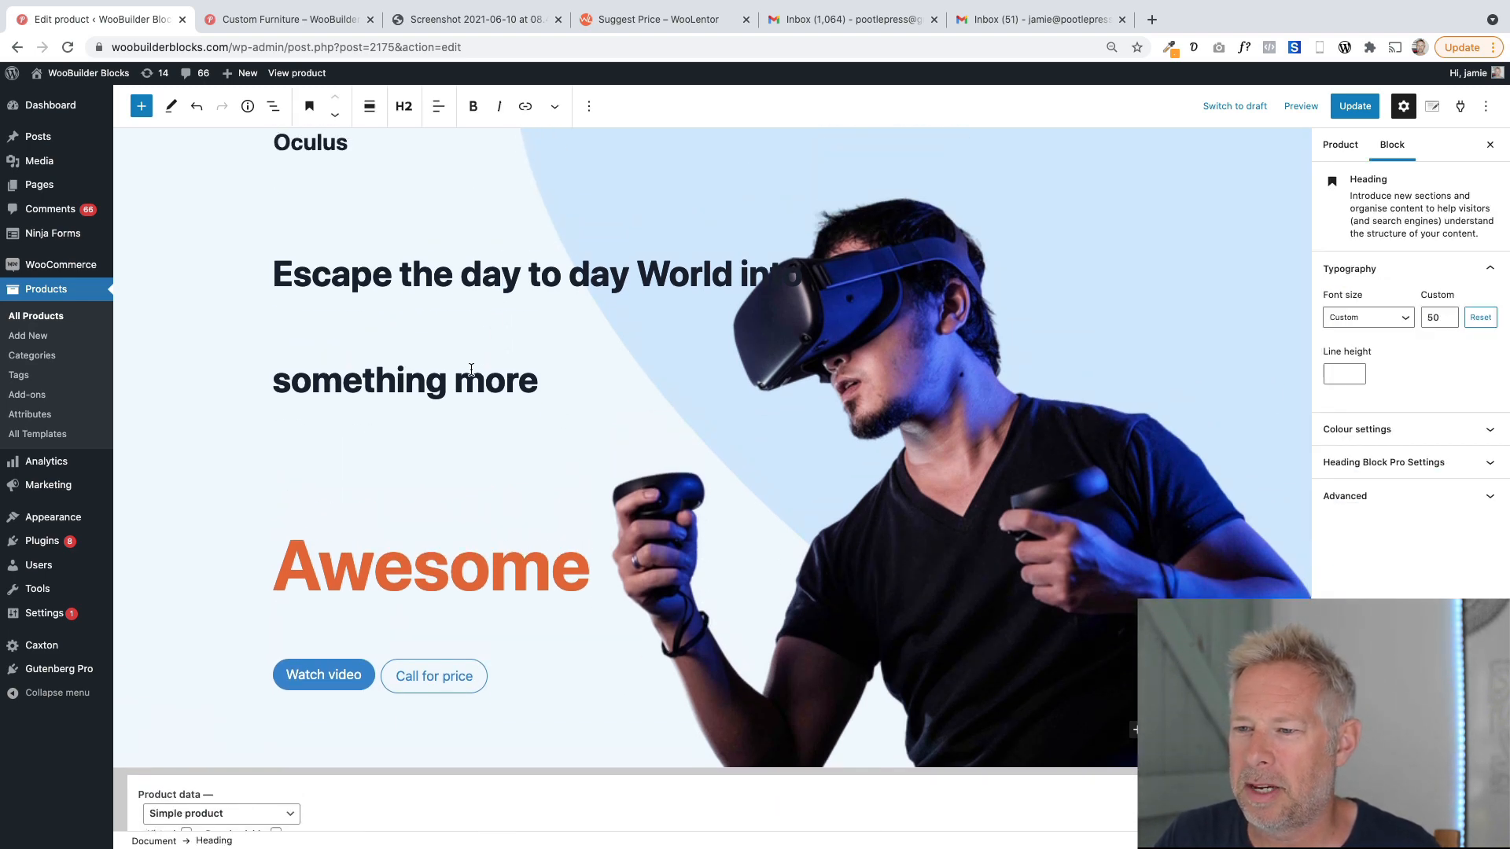
click(483, 274)
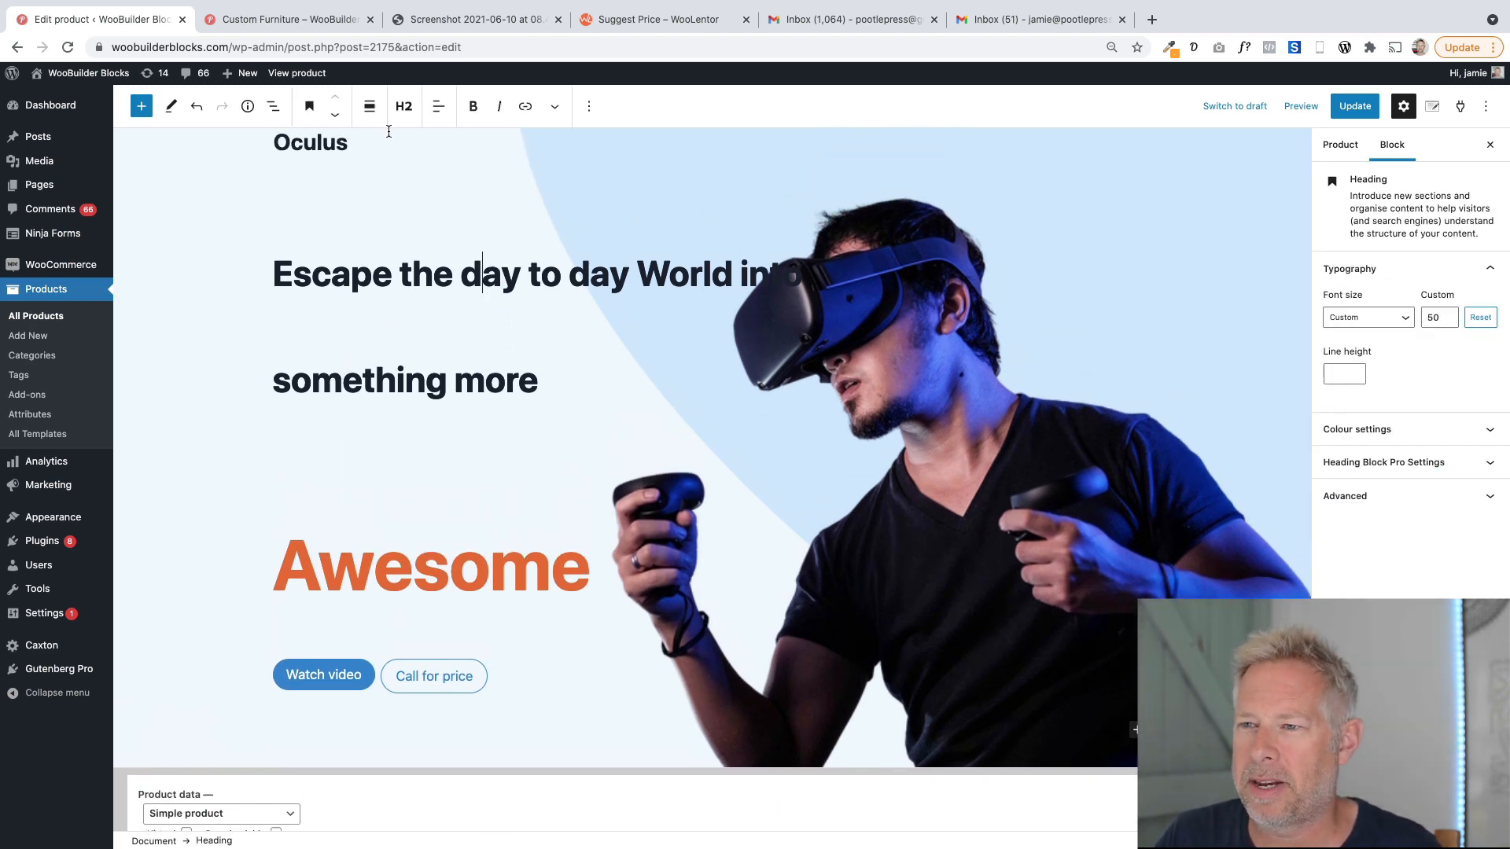
click(407, 549)
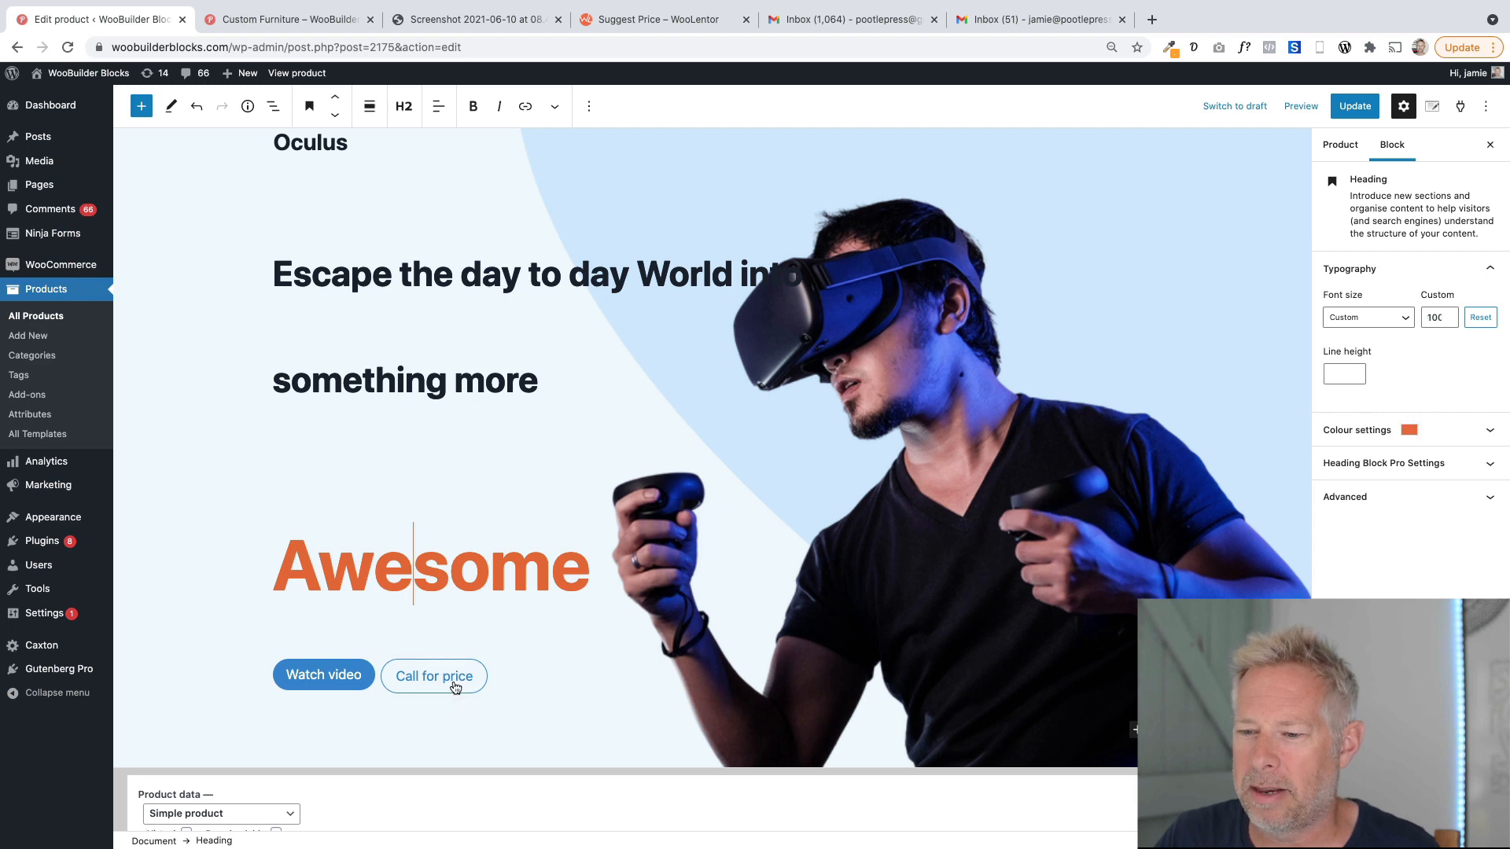
click(526, 670)
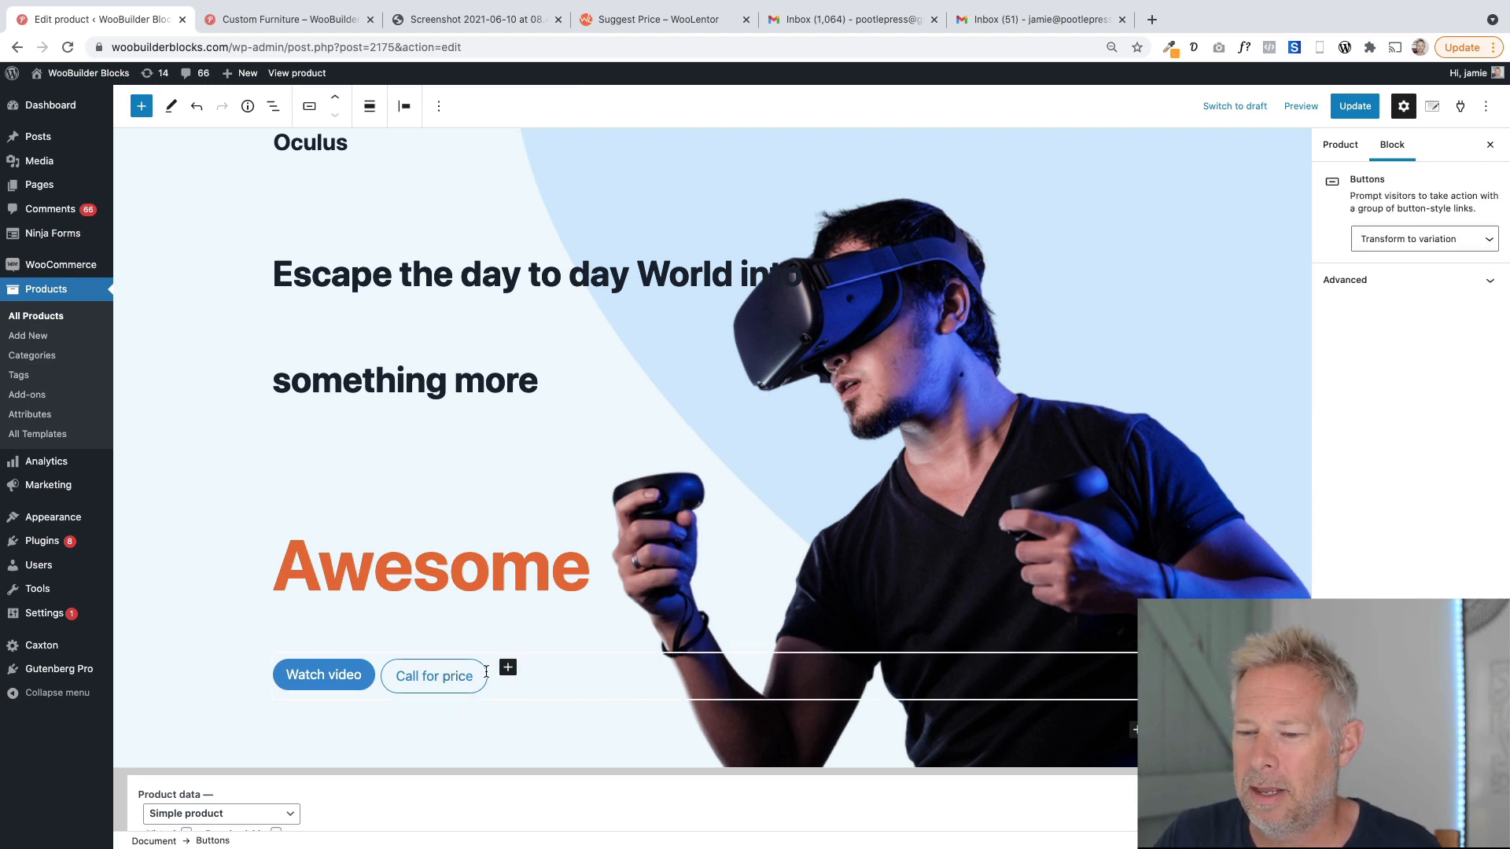
scroll(417, 674, down, 3)
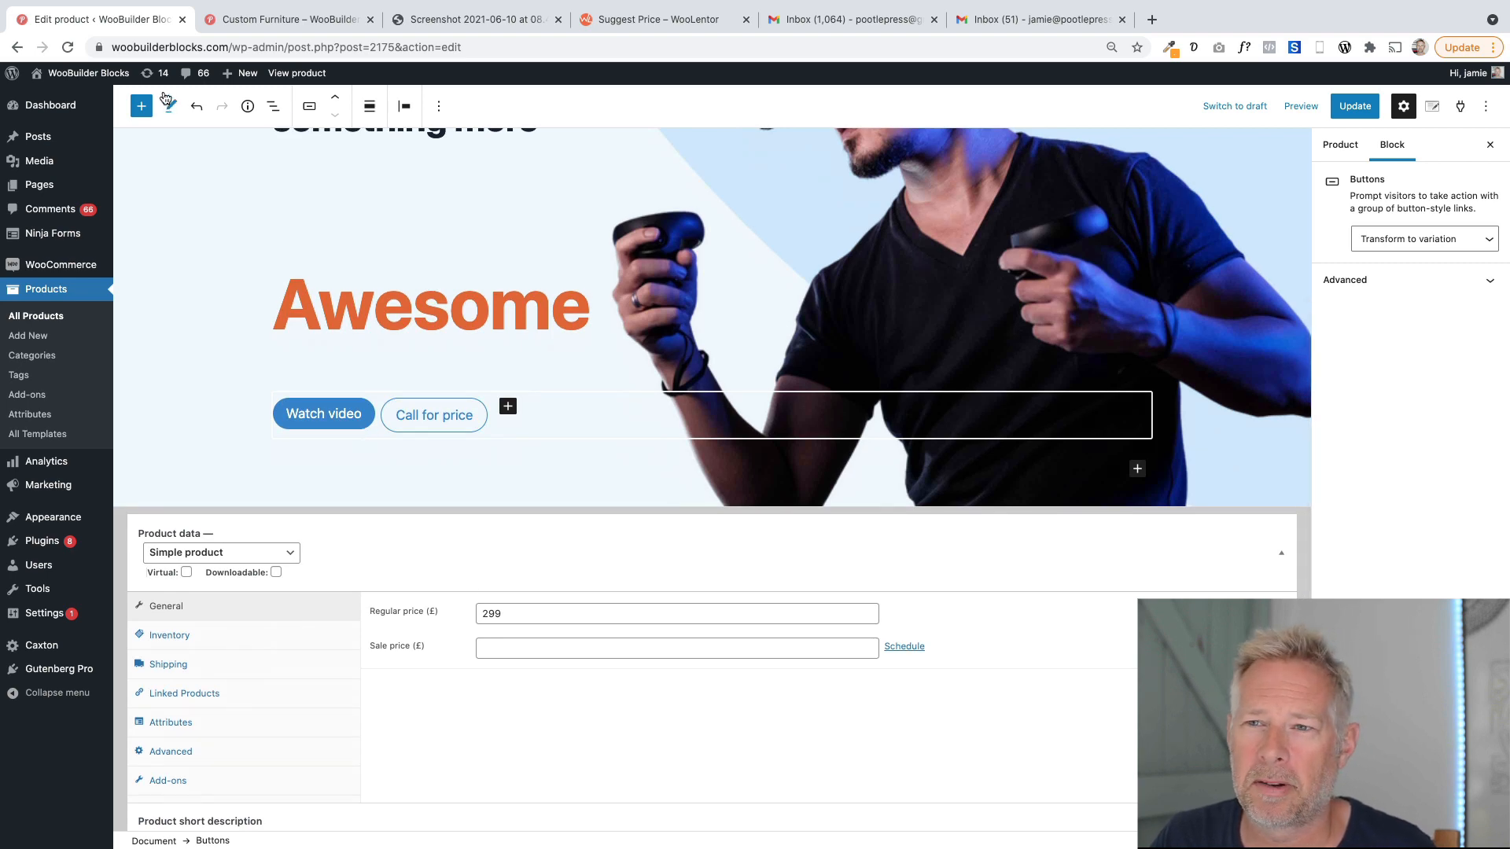
Open the block inserter, browse the WooBuilder blocks, and close it again.
click(141, 106)
scroll(244, 507, down, 15)
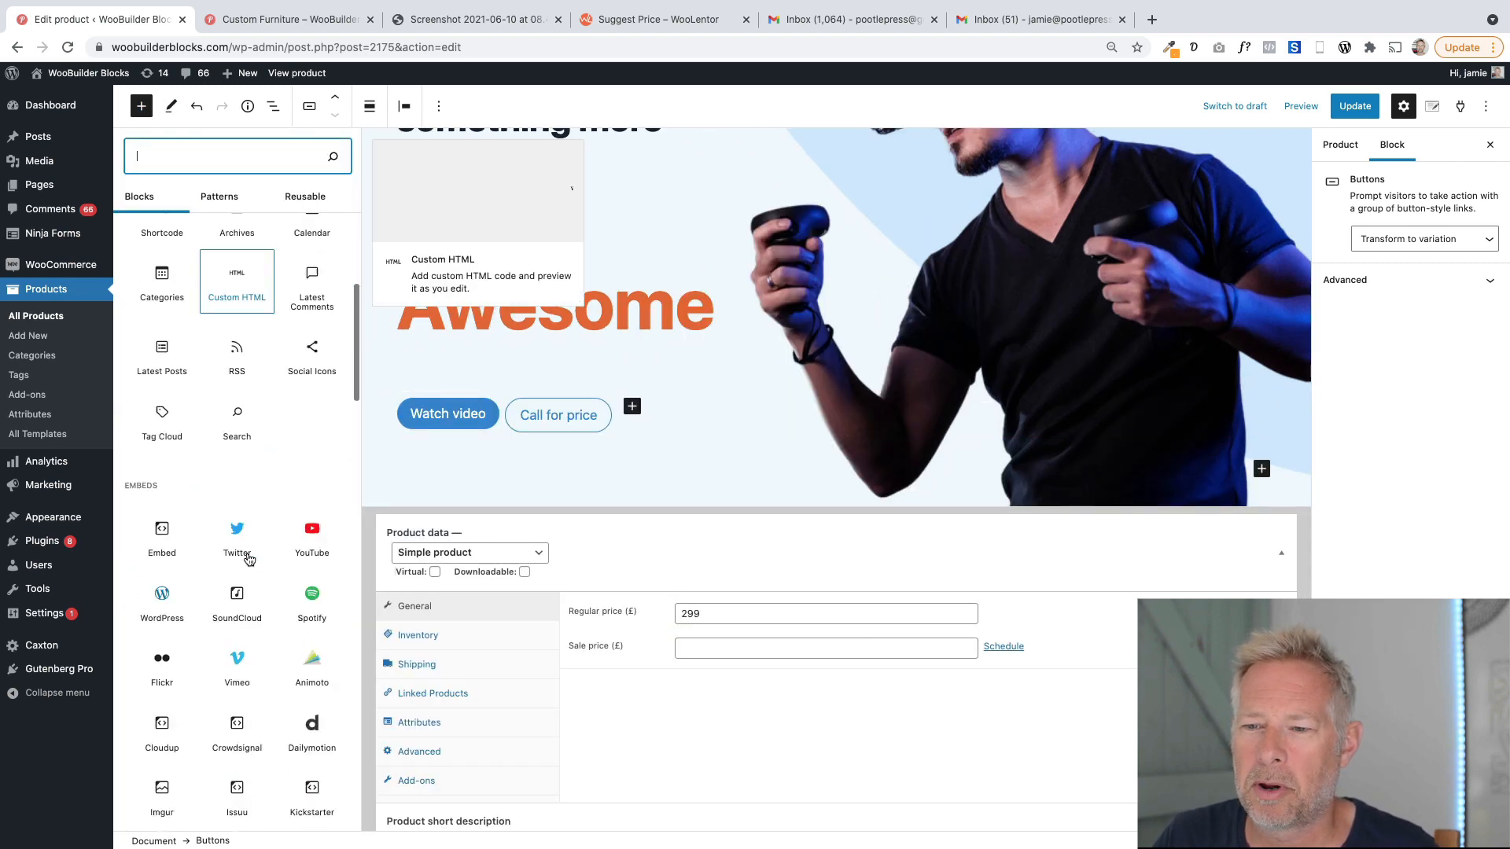
scroll(257, 561, down, 12)
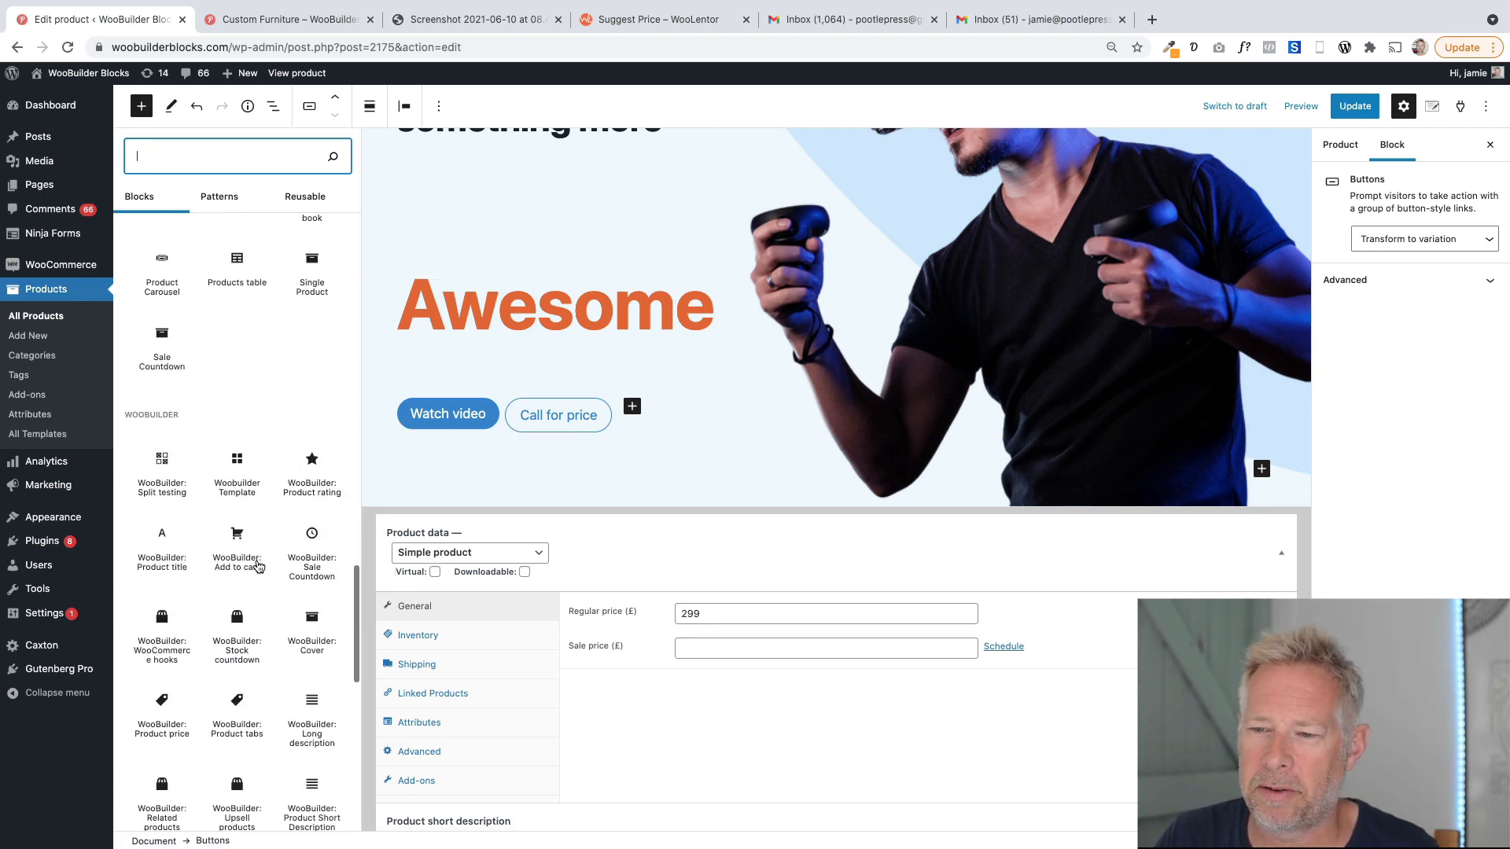
scroll(259, 566, up, 4)
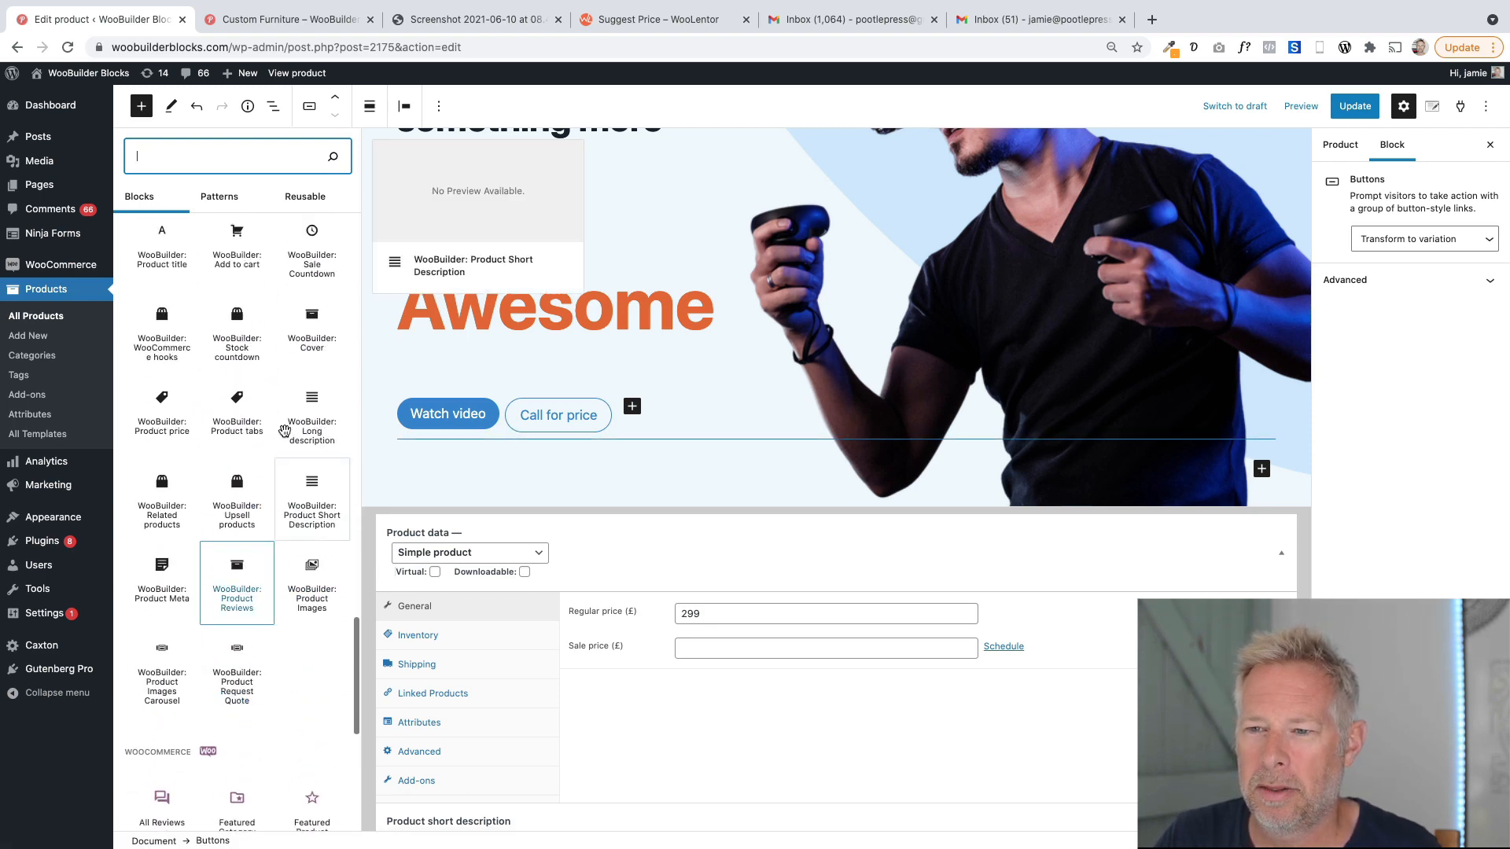
scroll(263, 424, up, 2)
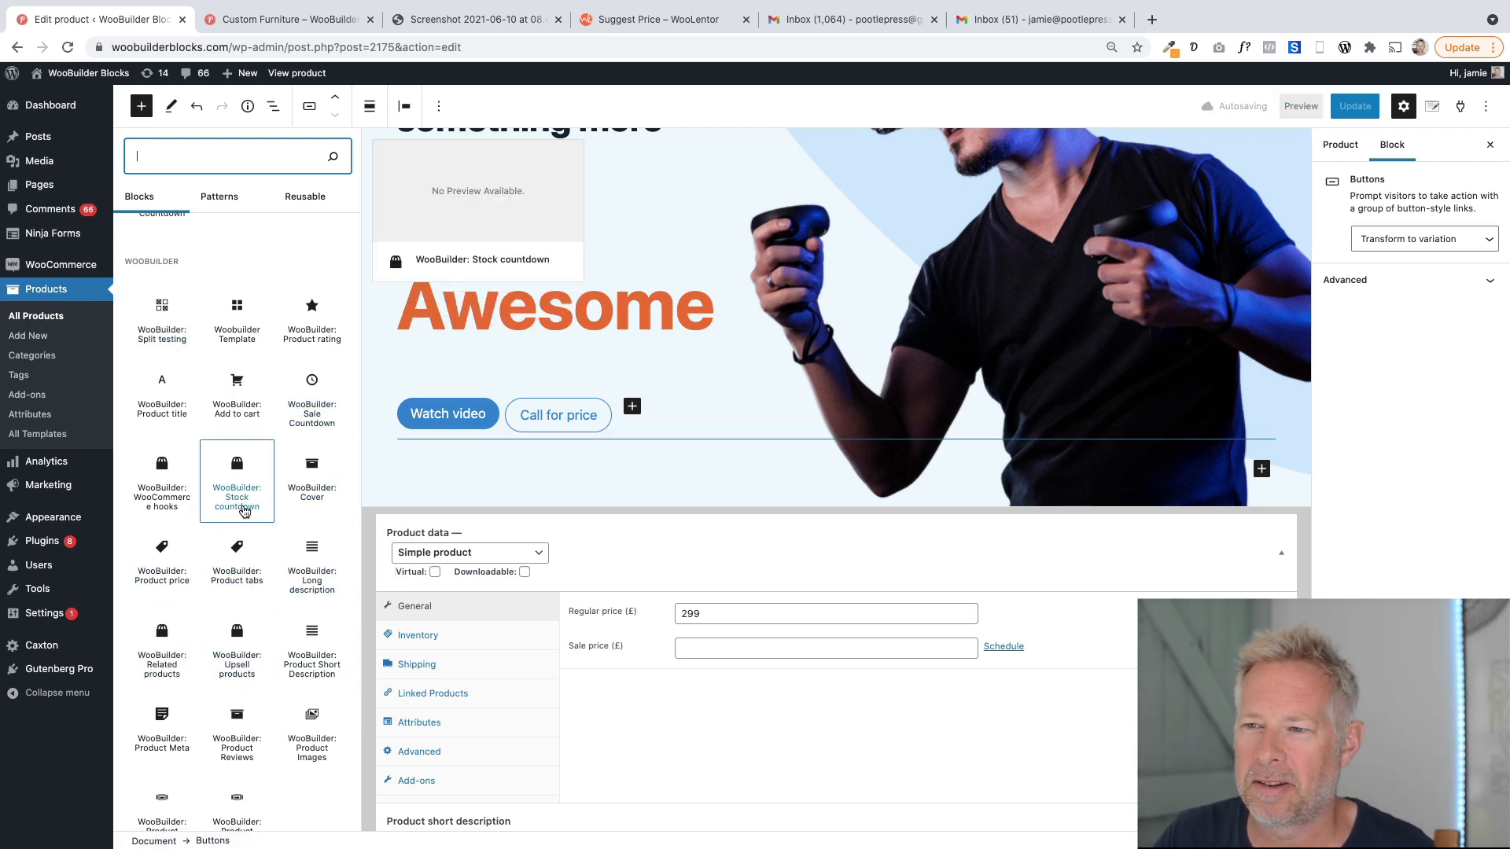
click(143, 106)
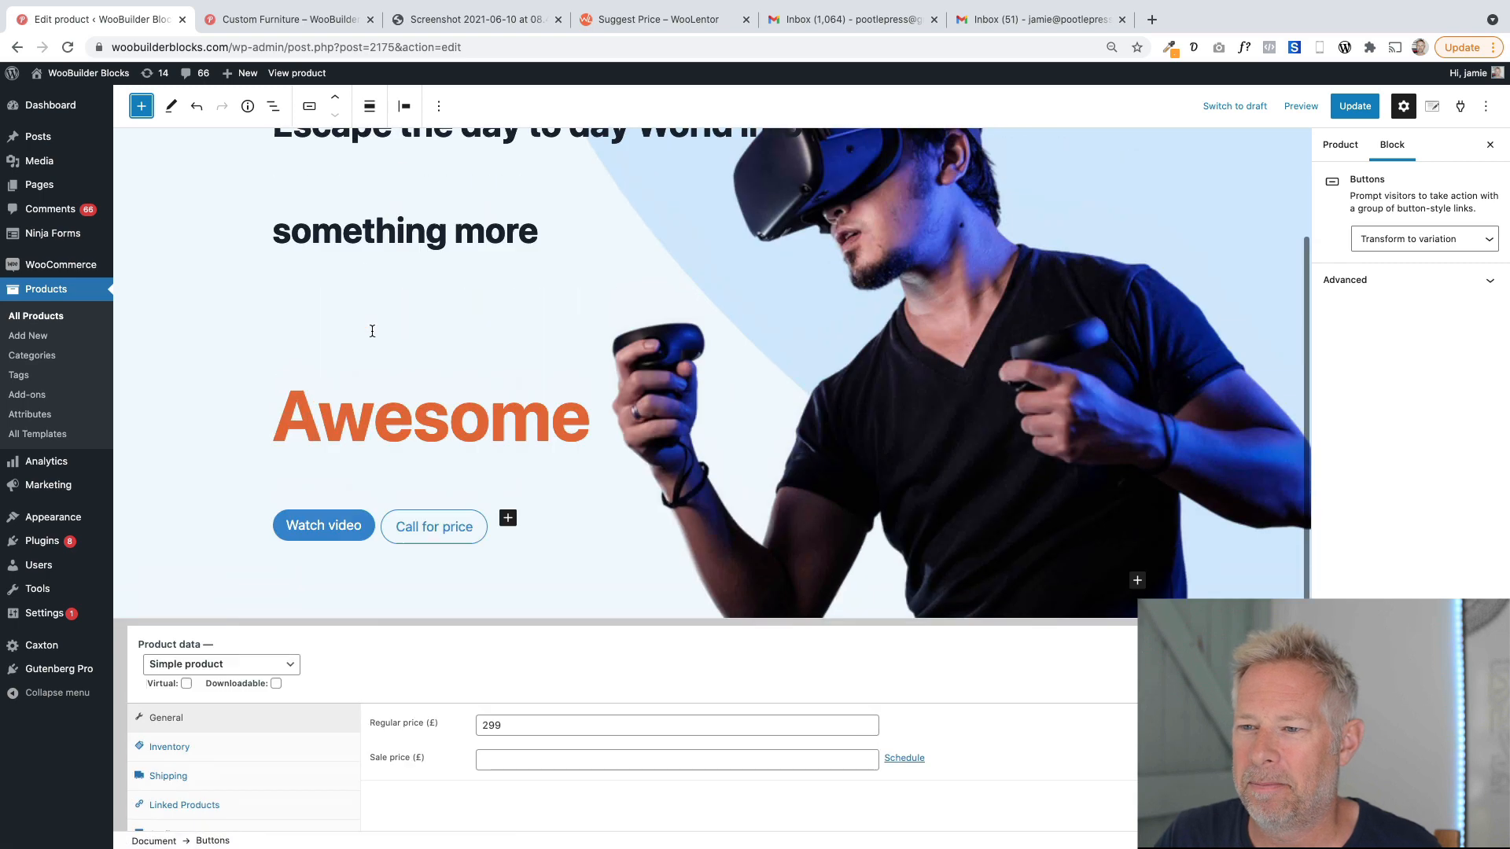
Inspect the phone link behind the Call for price button in its link editor.
scroll(372, 330, down, 1)
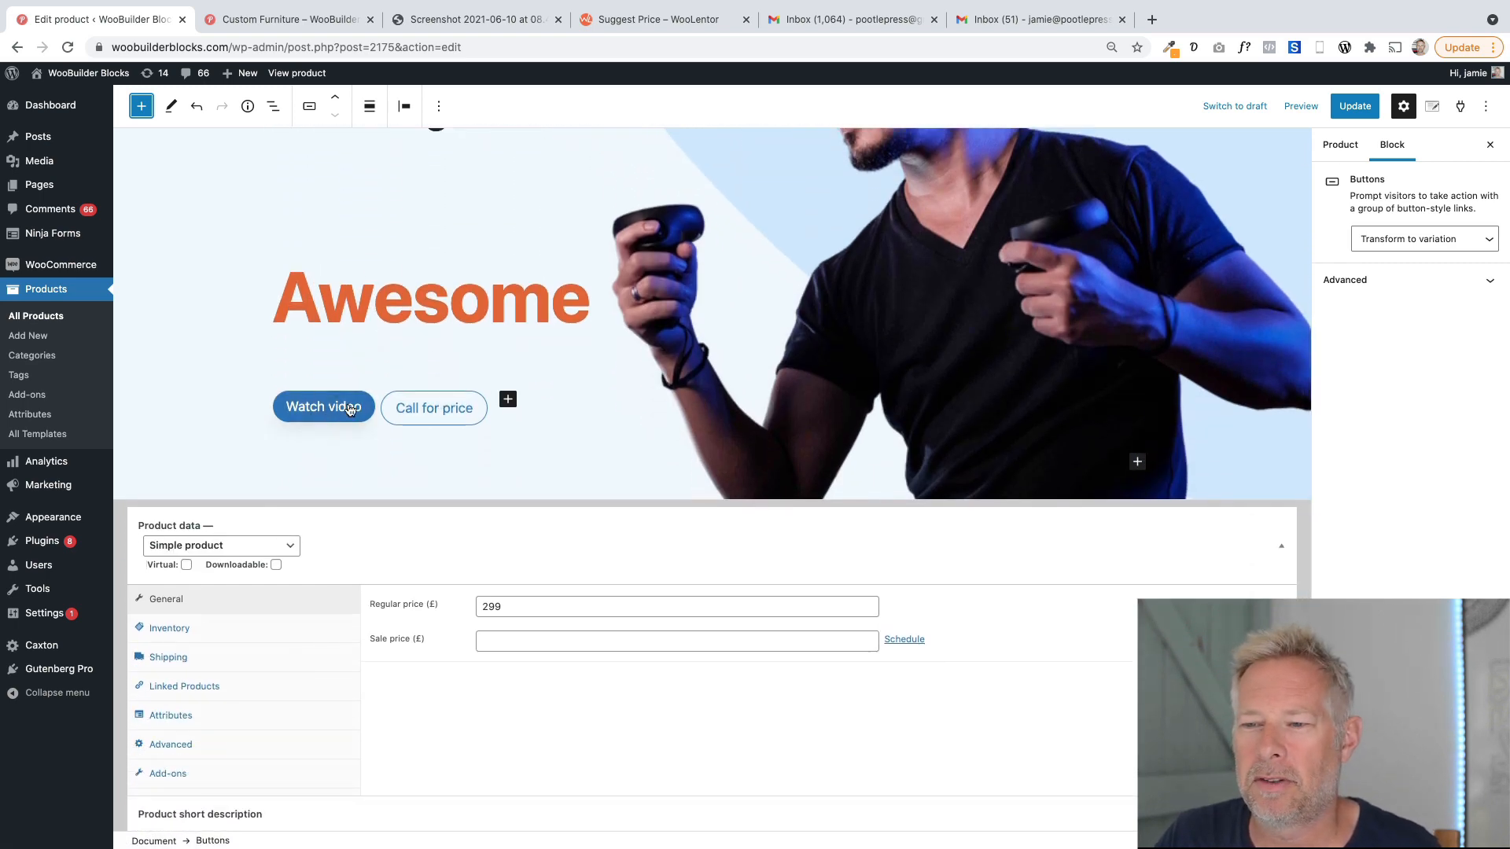
click(418, 418)
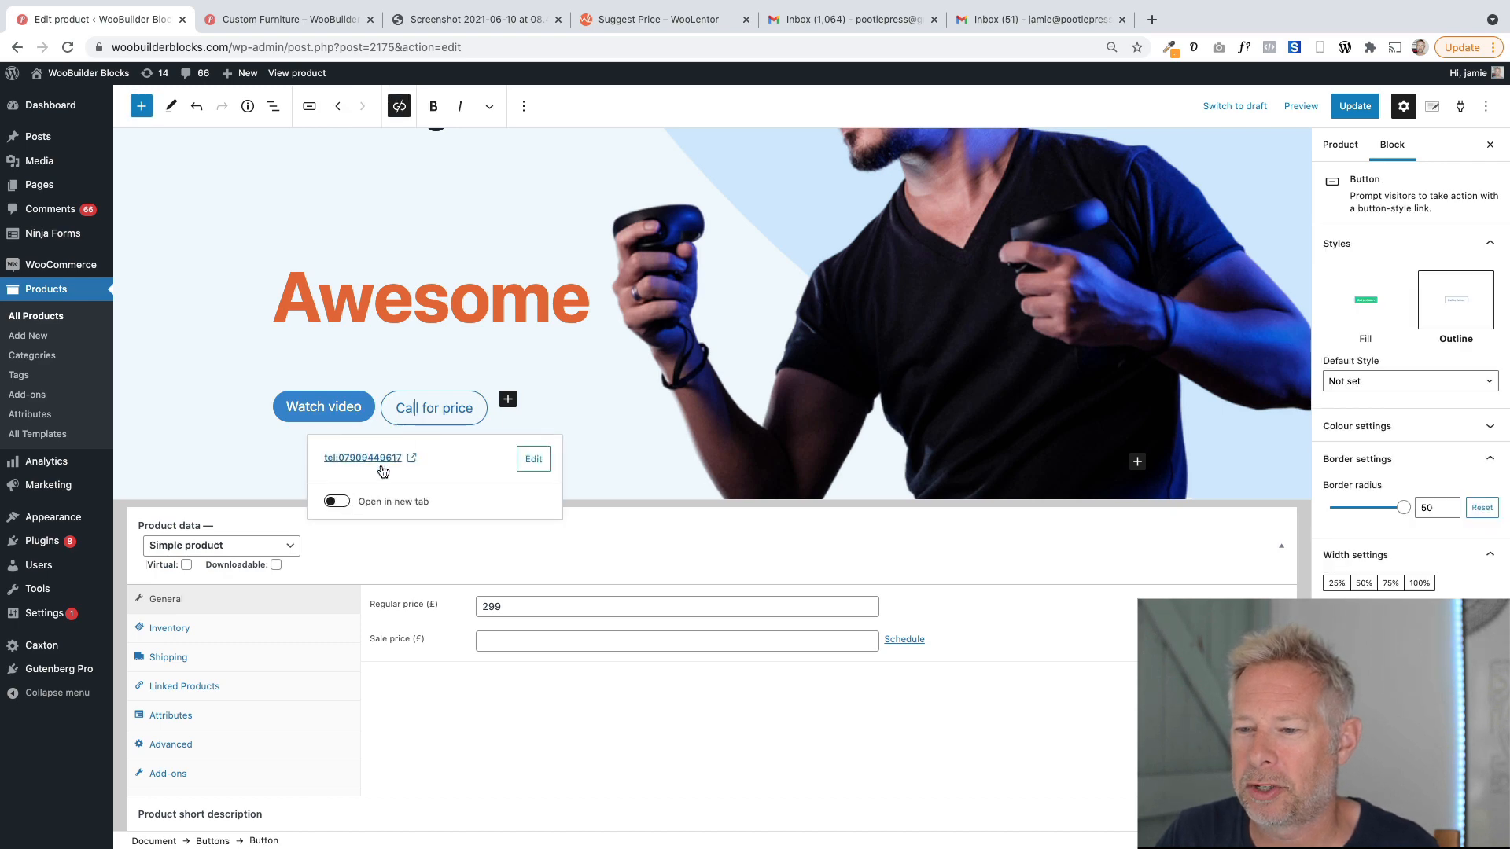
click(538, 462)
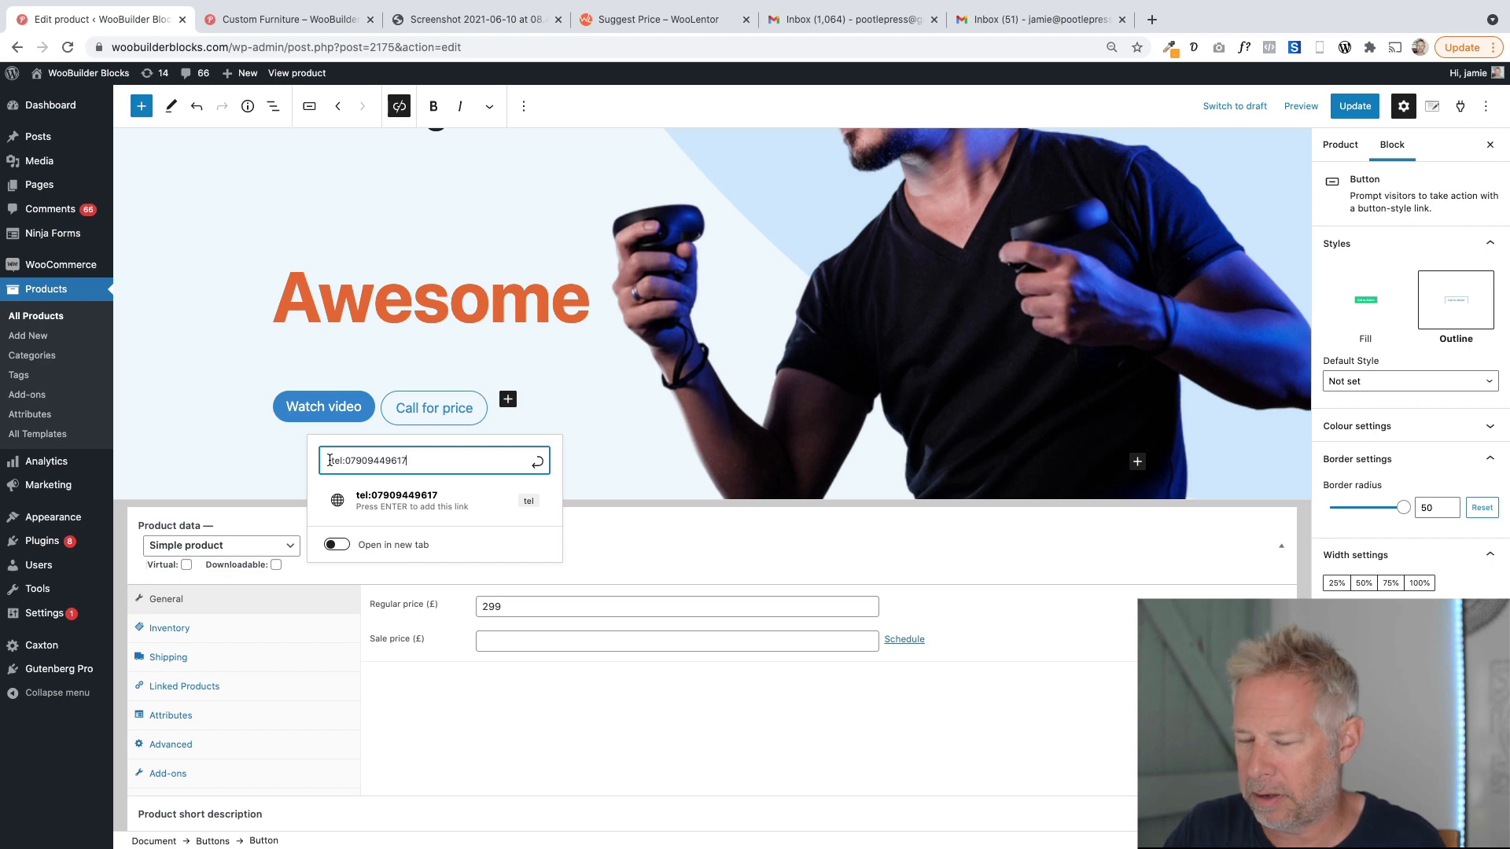
key(super+equal)
key(super+equal)
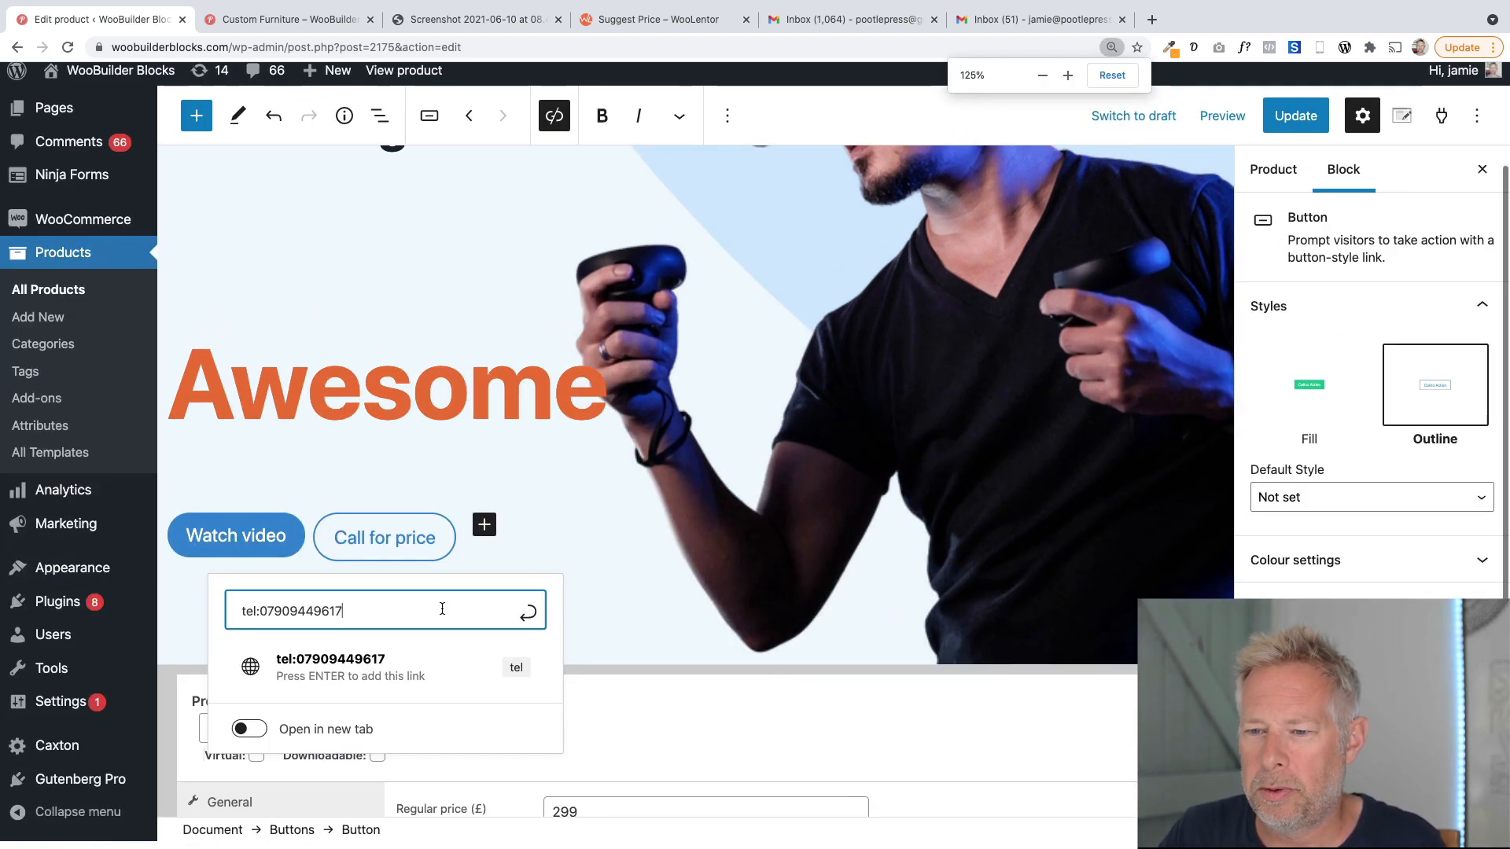
mouse_move(239, 618)
mouse_down()
mouse_move(278, 619)
mouse_move(262, 619)
mouse_up()
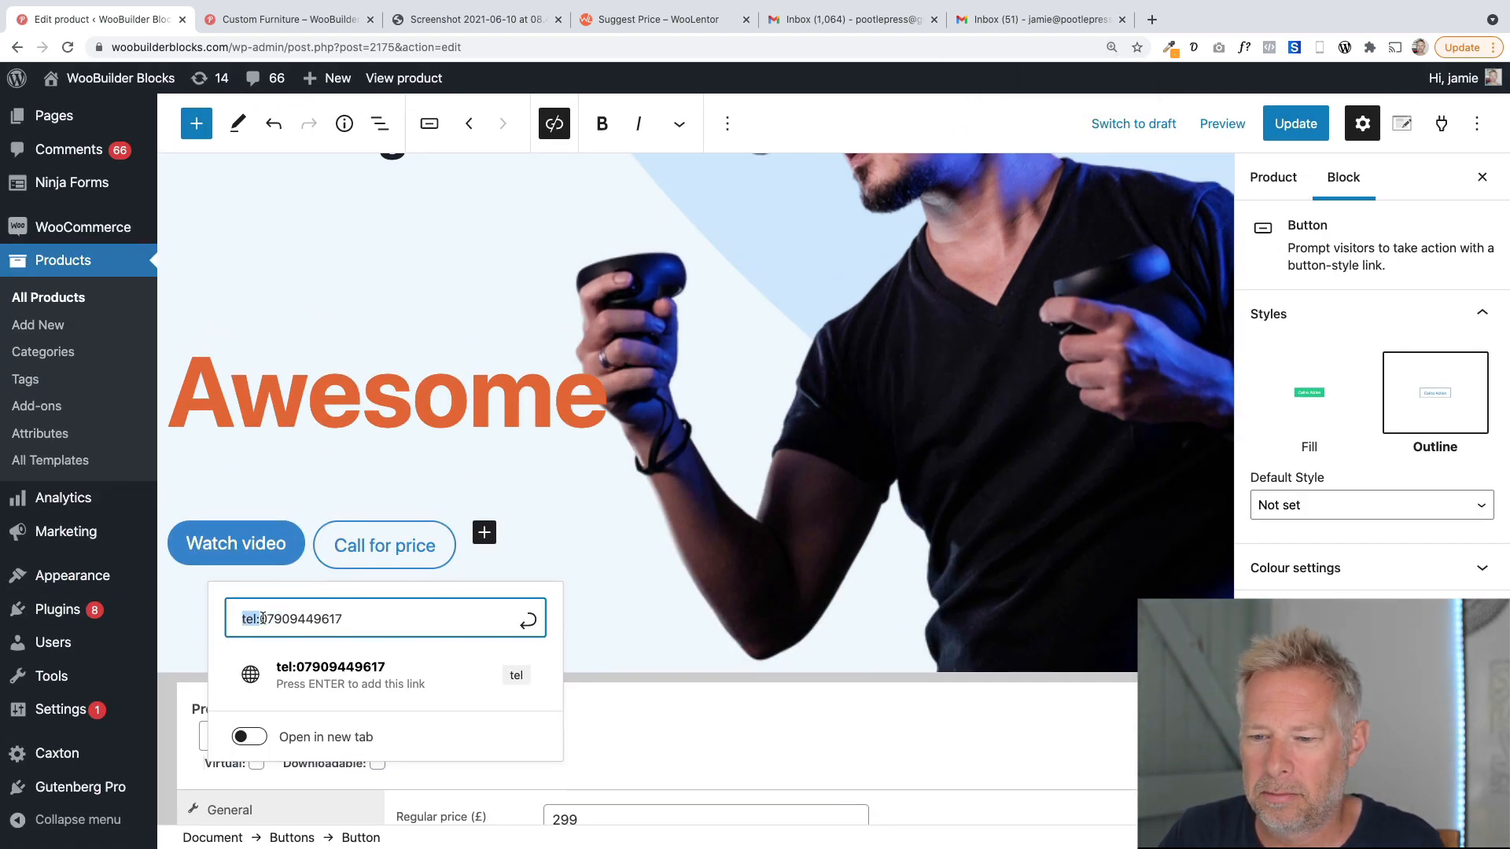
drag(368, 620, 233, 618)
click(397, 620)
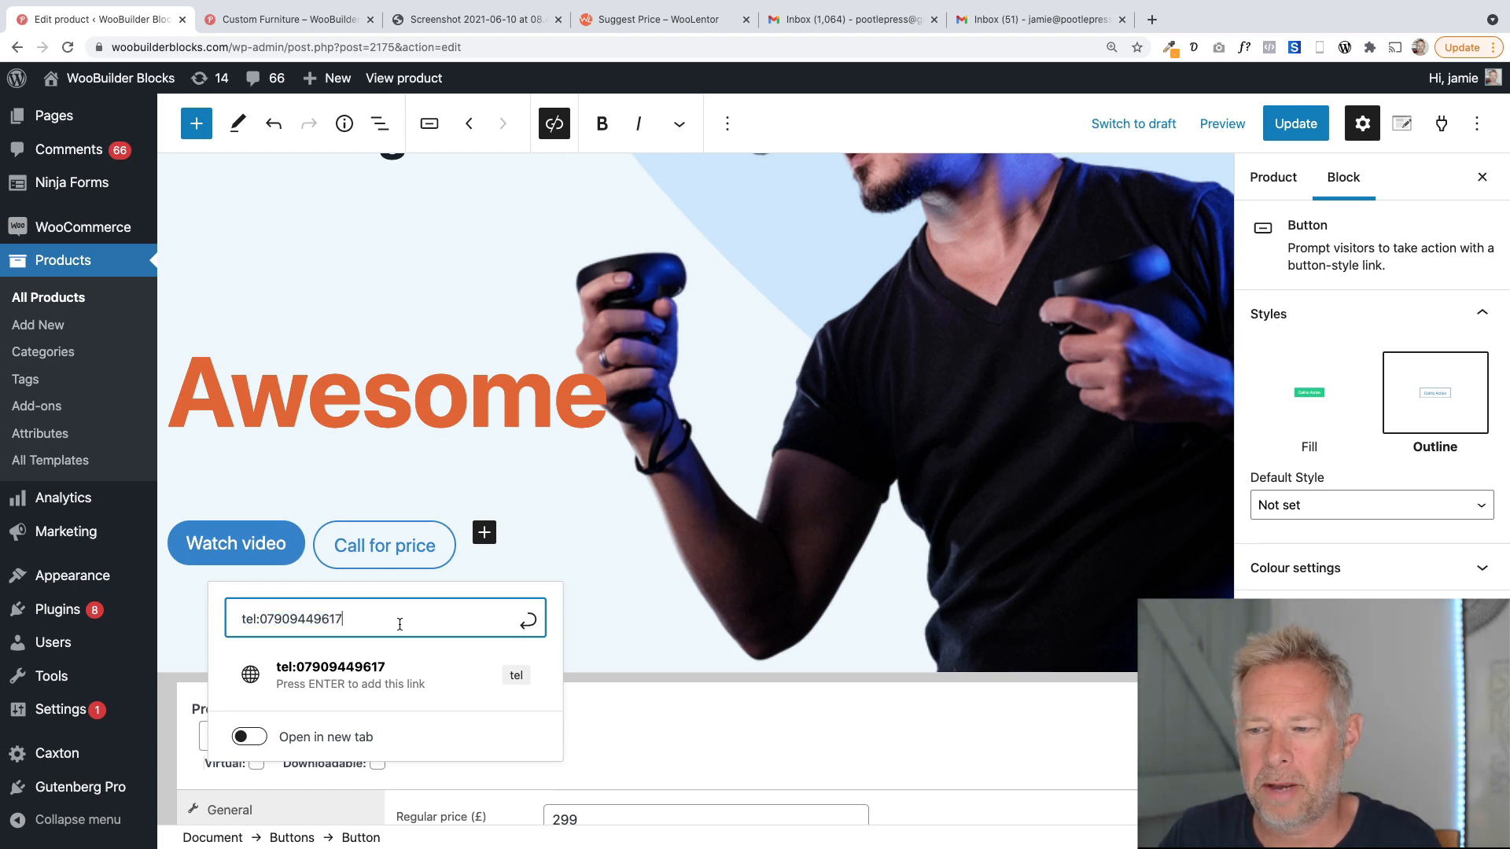
click(402, 549)
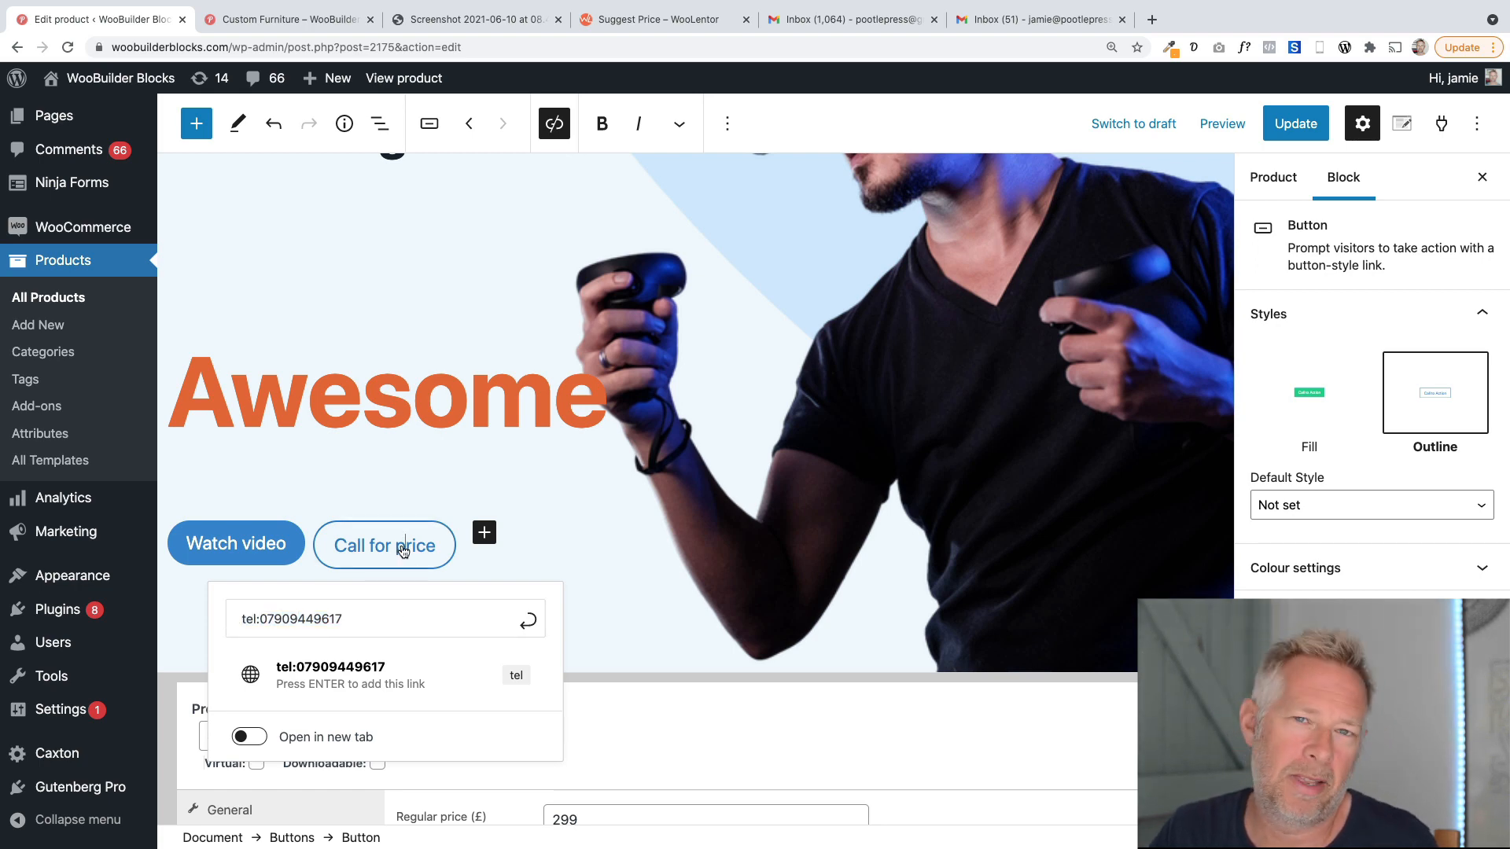
Update the Oculus product and open its front-end page, leaving the editor.
click(1290, 132)
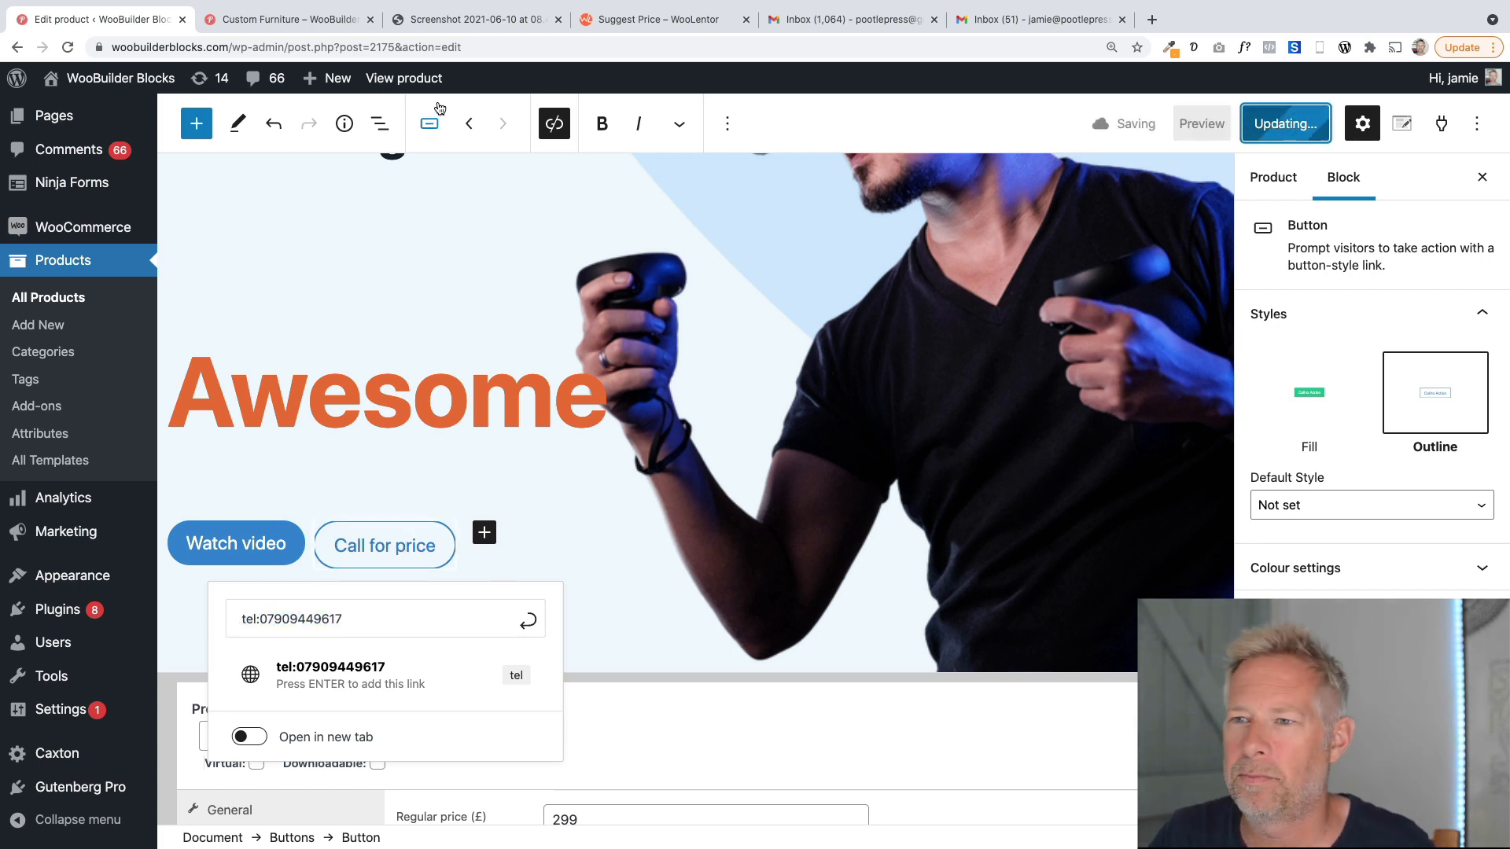
click(409, 78)
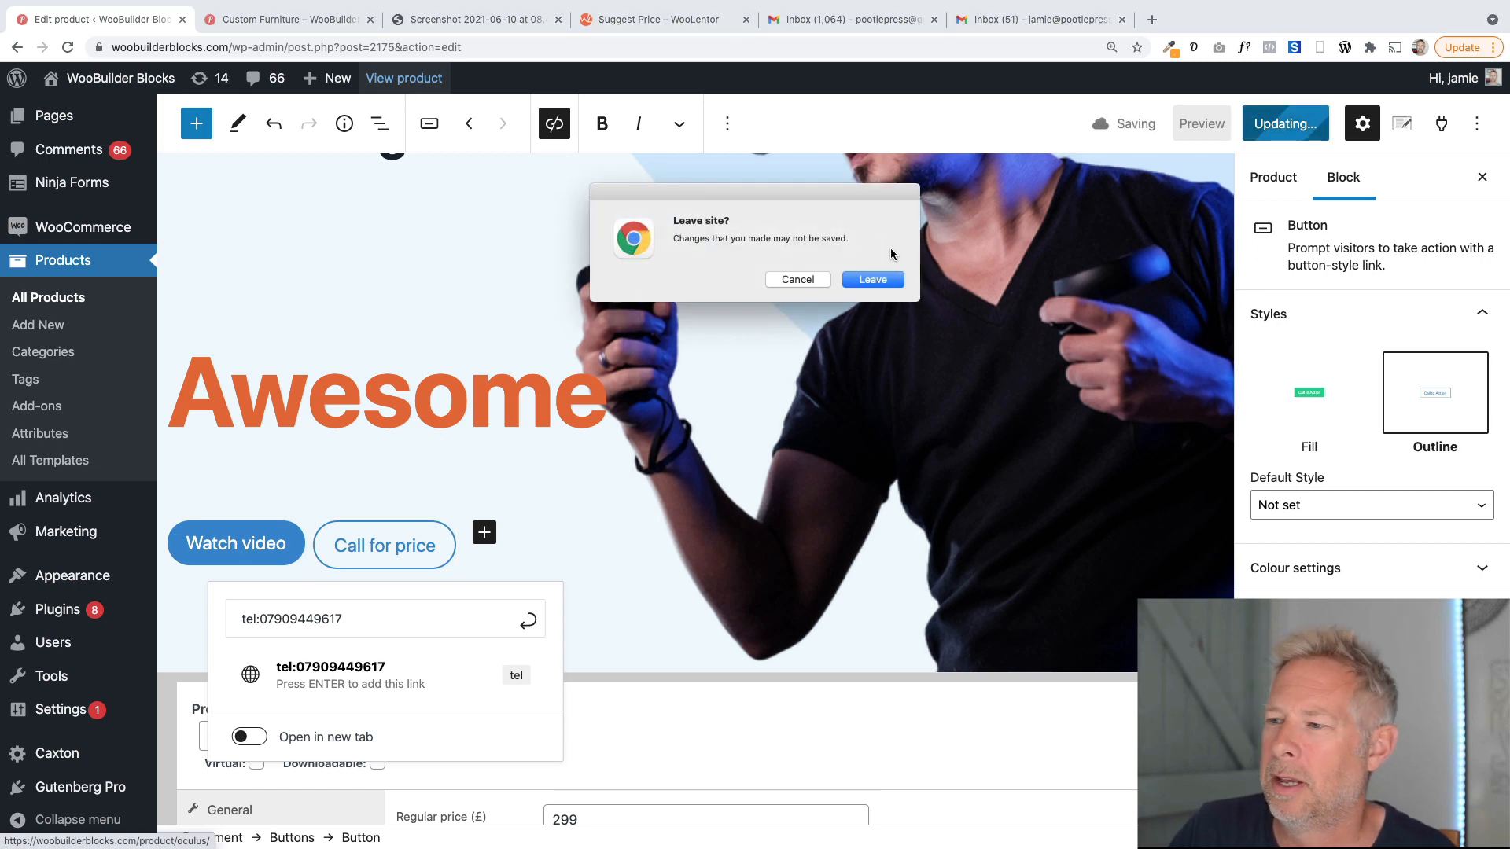
click(869, 278)
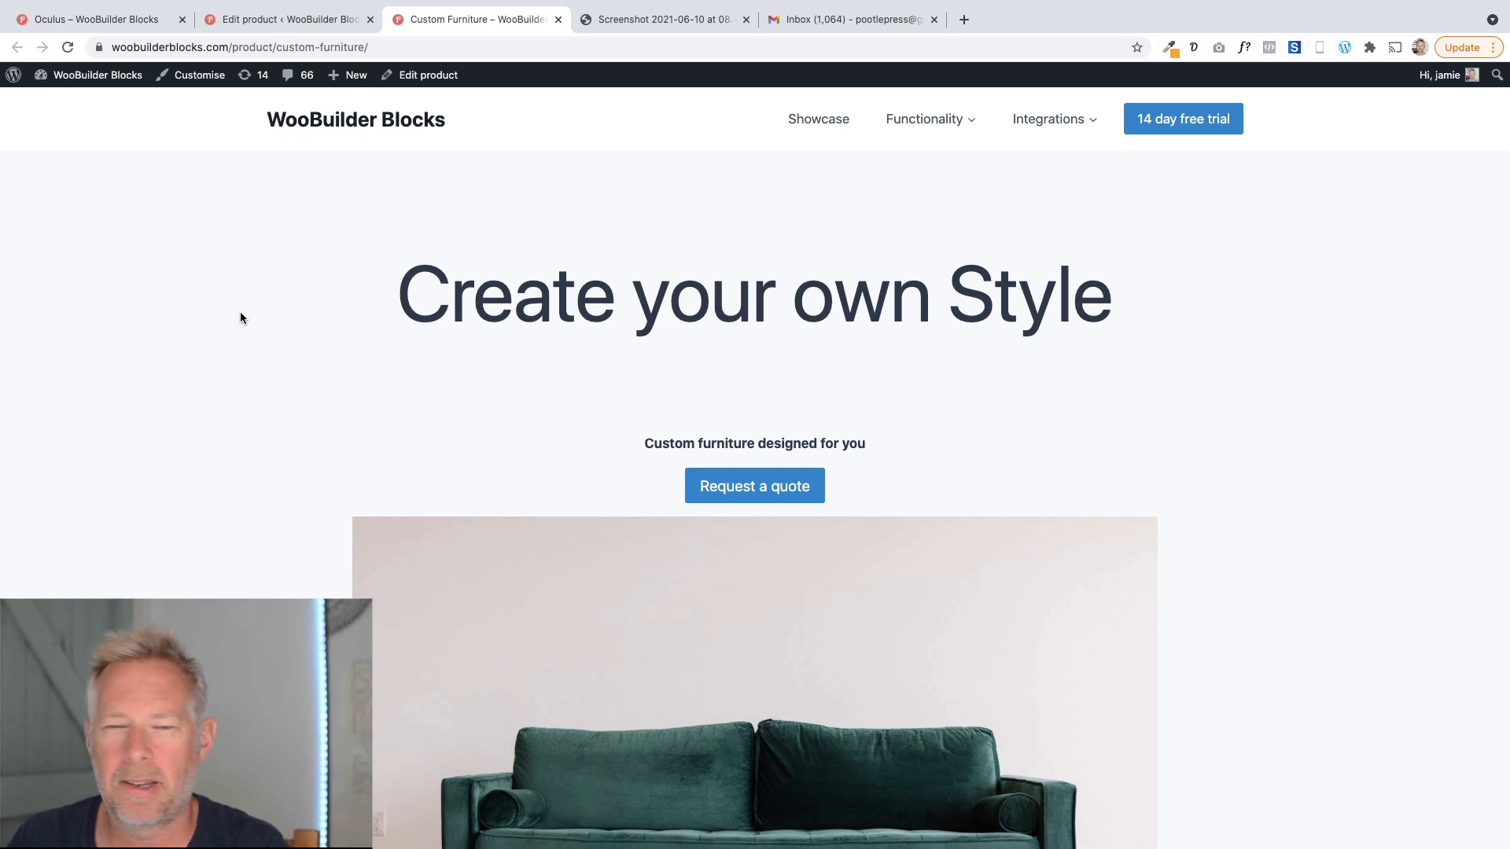
Review the Custom Furniture product page and follow its Request a quote button down to the quote form.
scroll(210, 469, down, 10)
scroll(210, 469, up, 10)
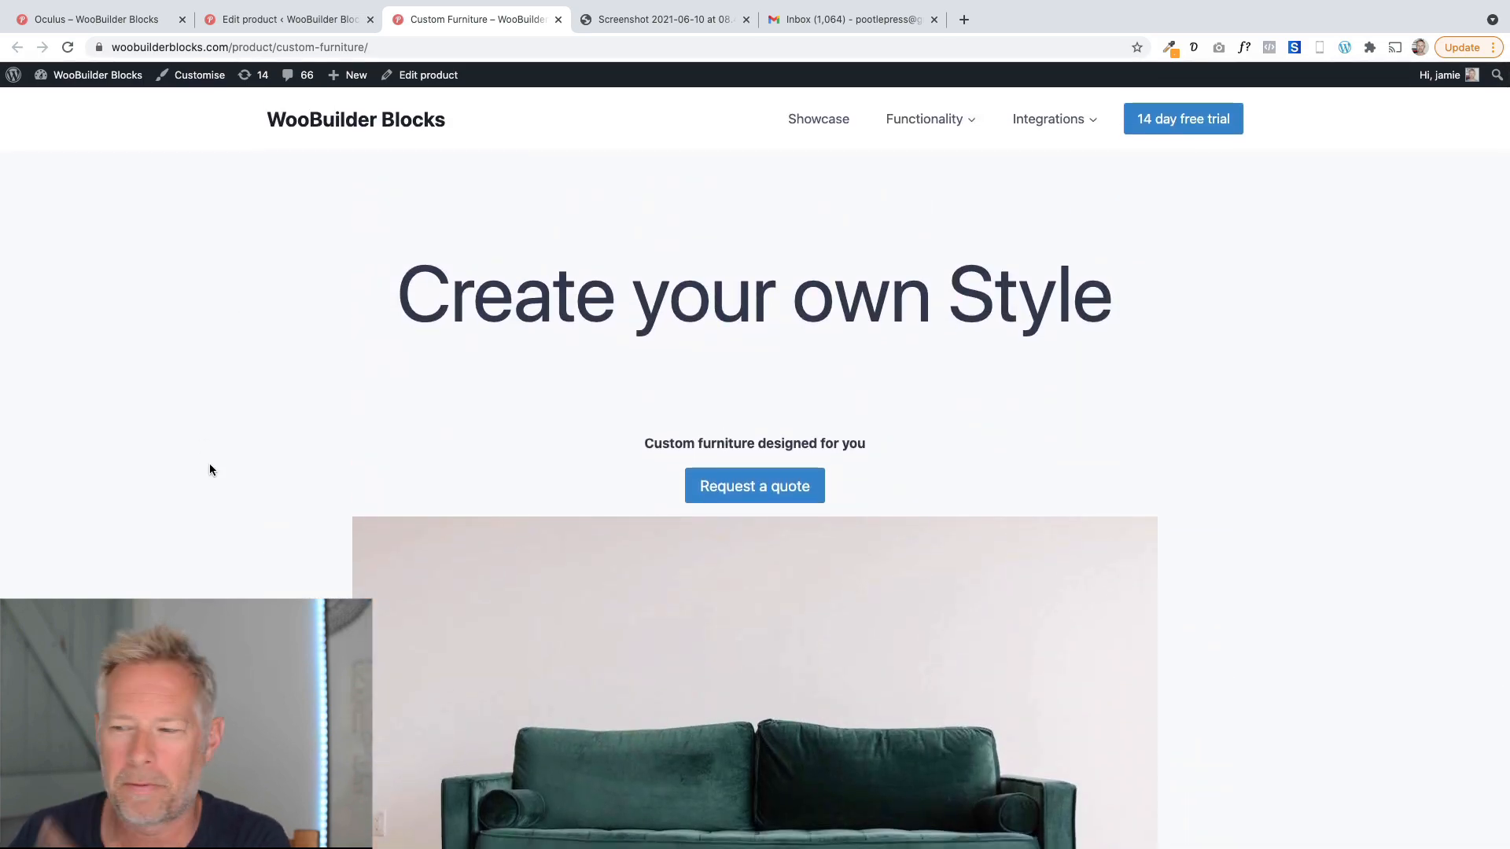
scroll(209, 469, down, 3)
scroll(209, 469, up, 1)
scroll(209, 469, down, 2)
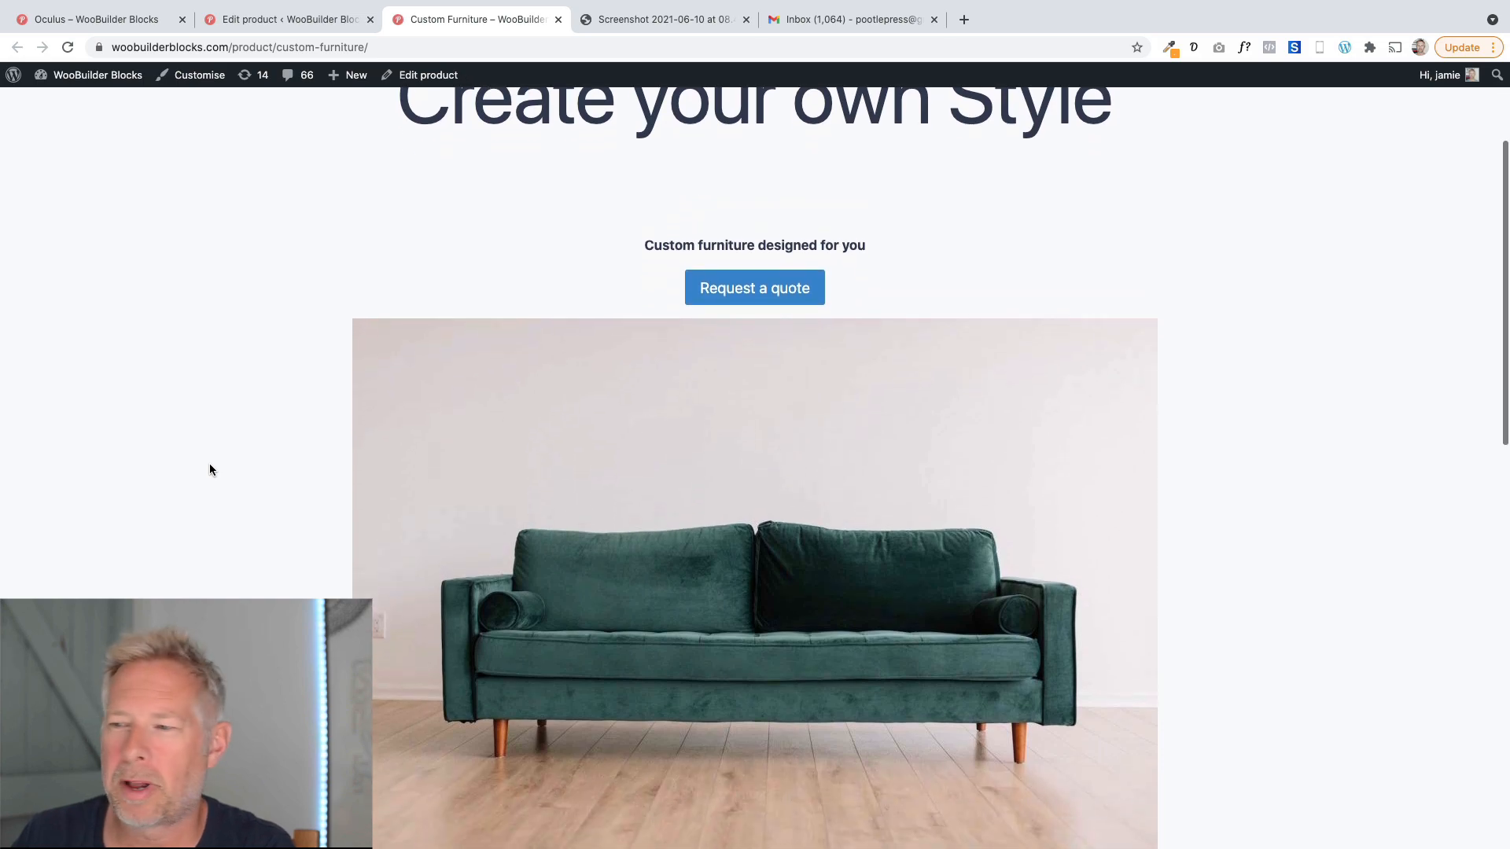
click(703, 284)
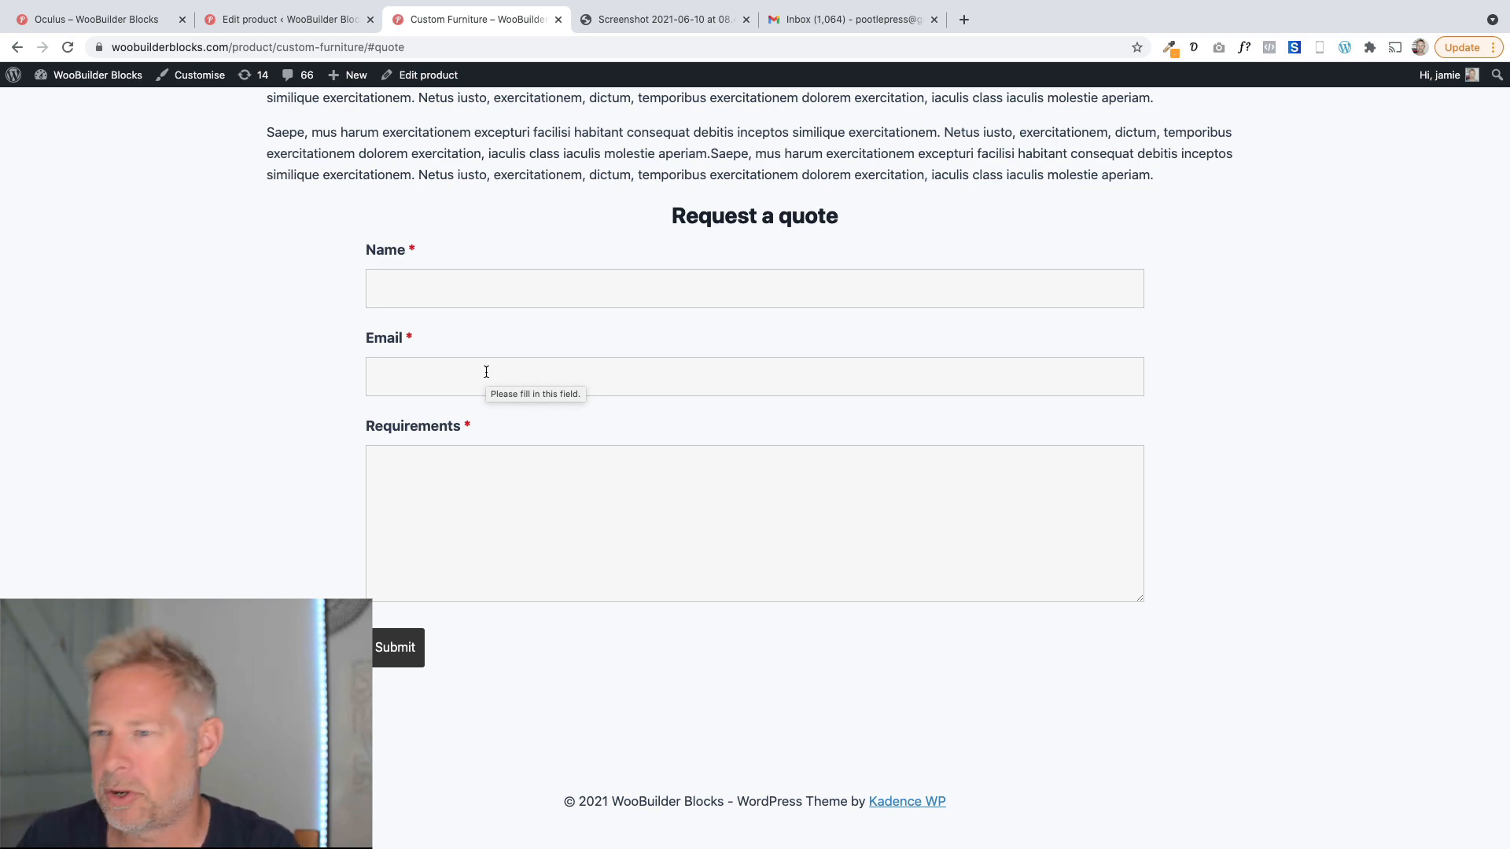
scroll(437, 399, up, 15)
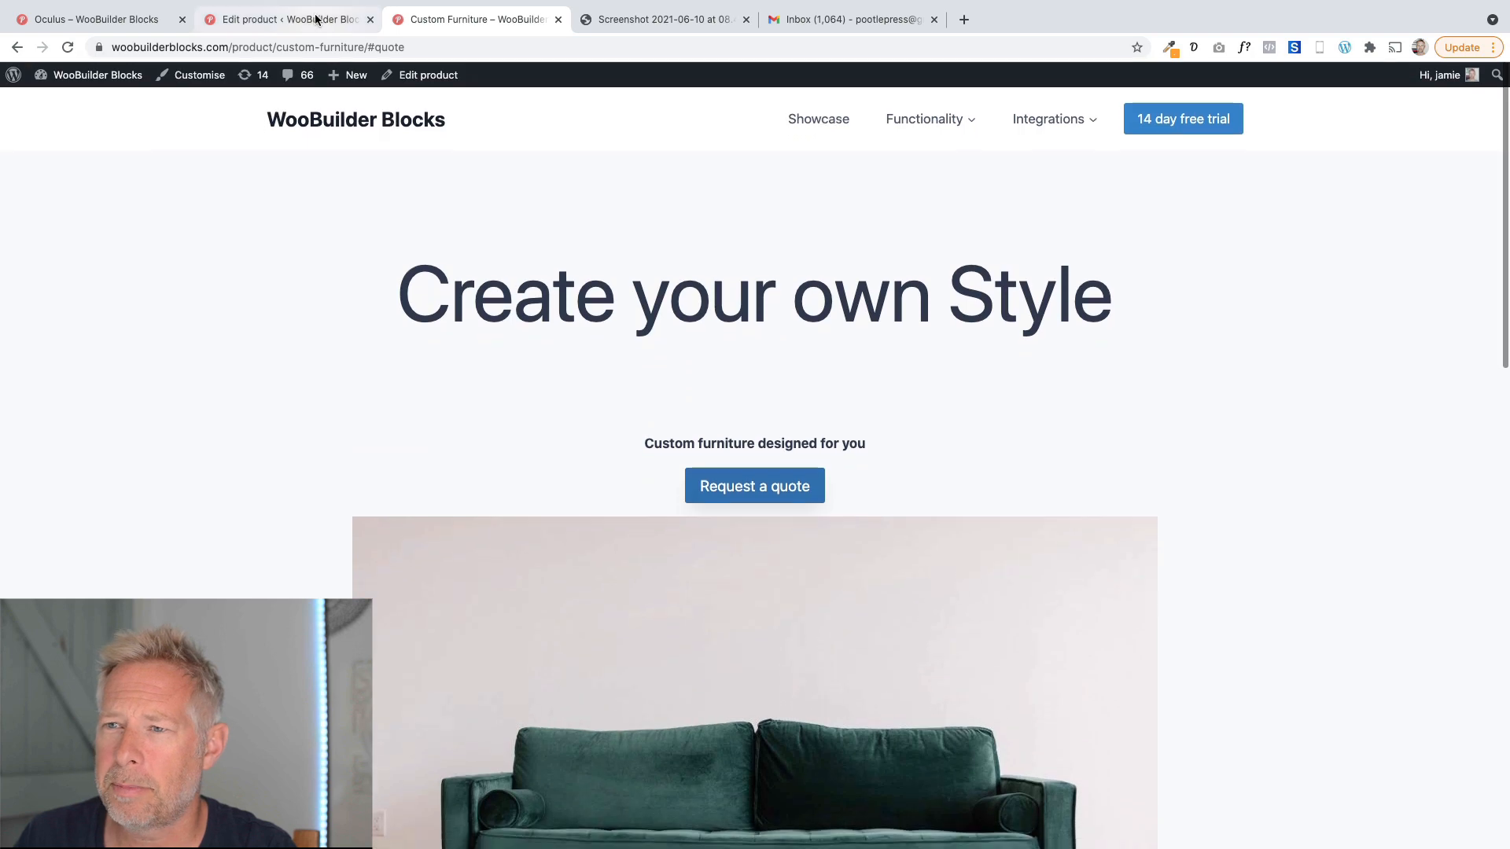
Inspect the Custom Furniture product's blocks in the editor, including the Request a quote button's #quote link and the embedded form.
key(ctrl+shift+Tab)
scroll(341, 545, down, 3)
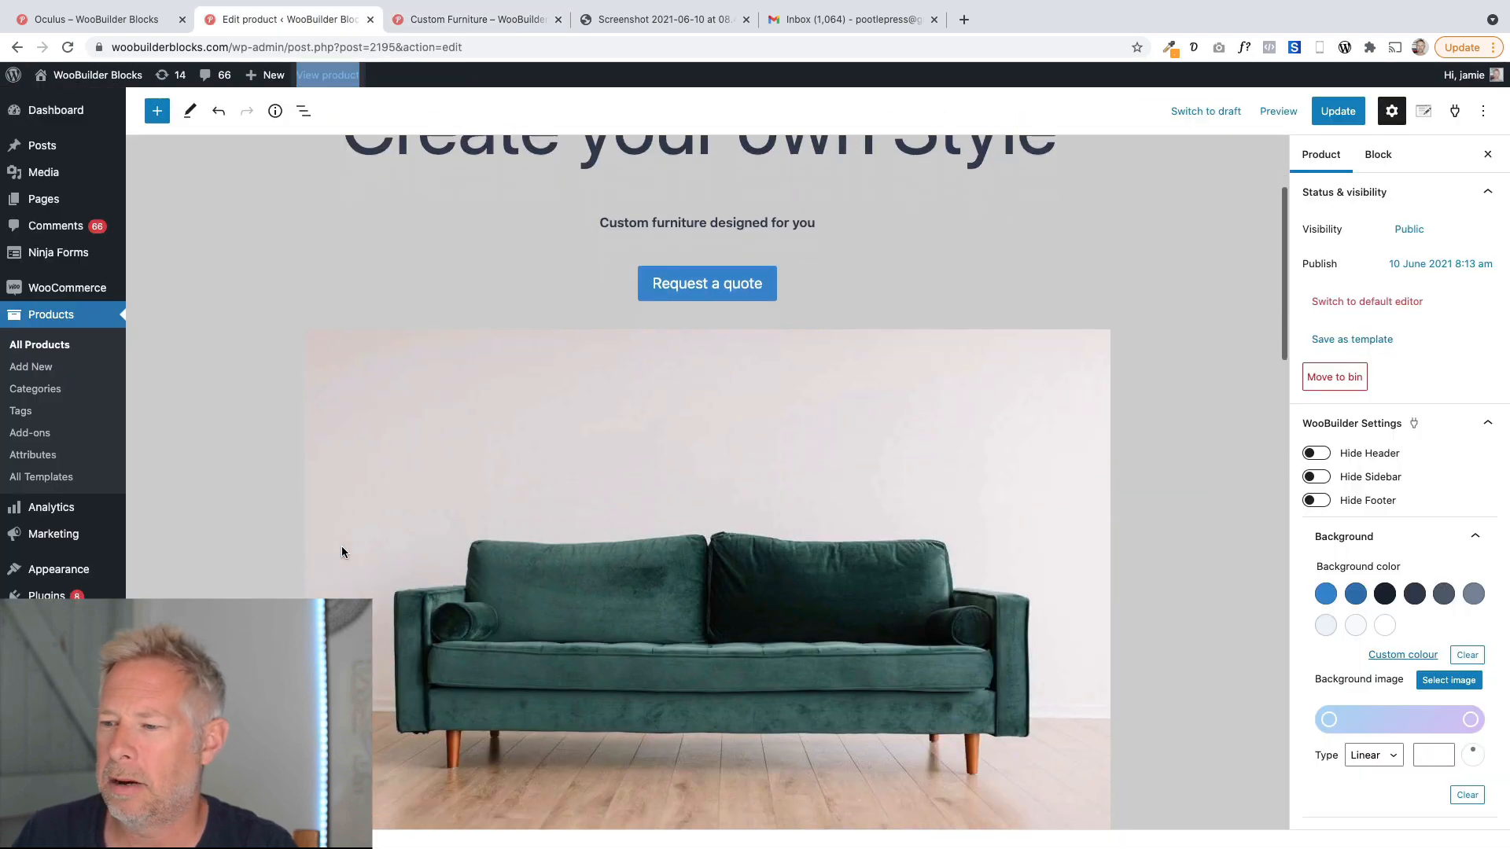
scroll(341, 546, up, 3)
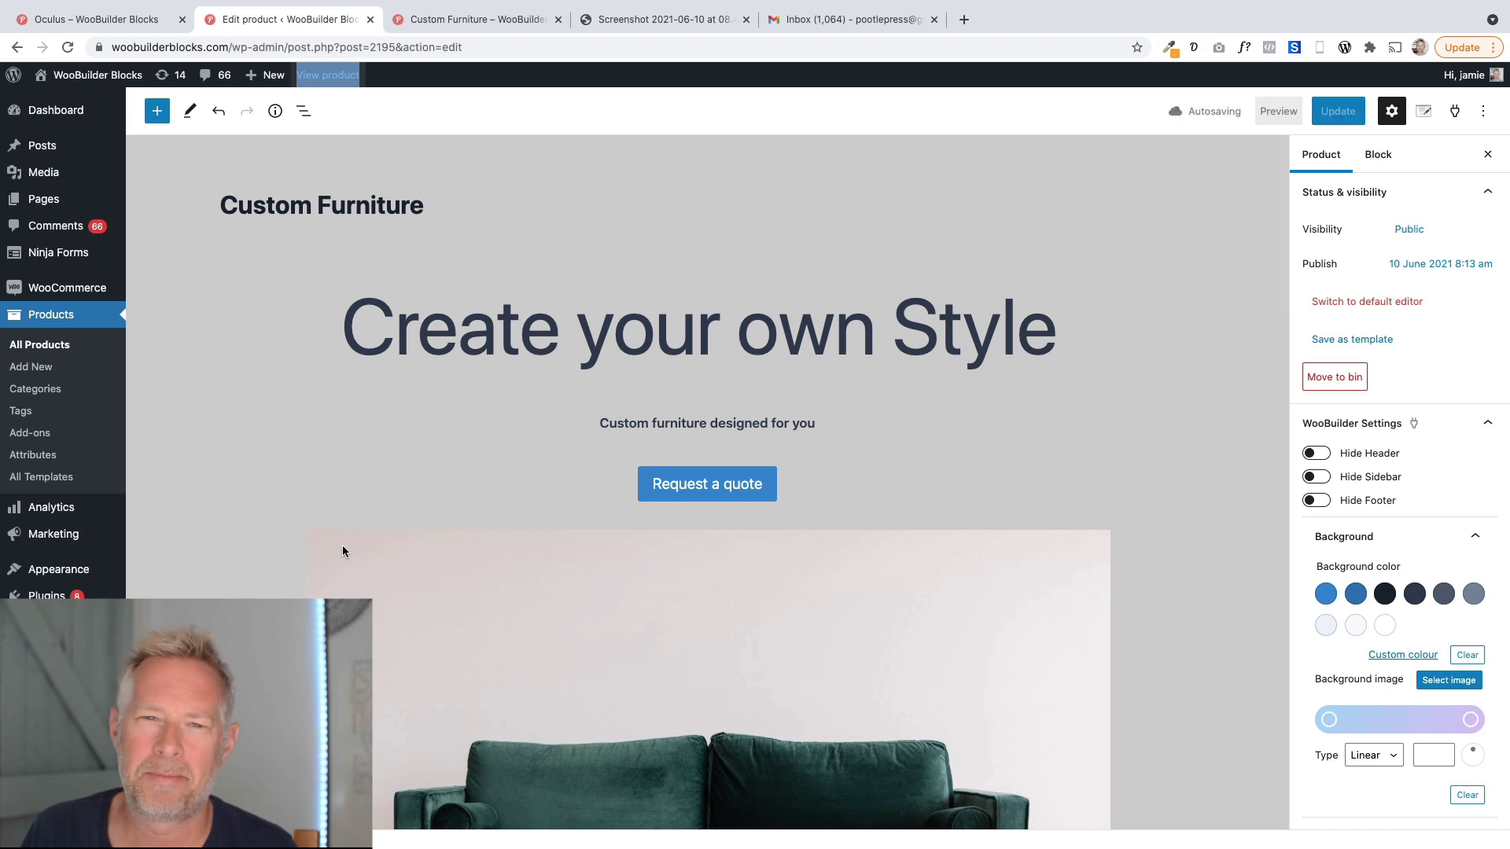
click(696, 331)
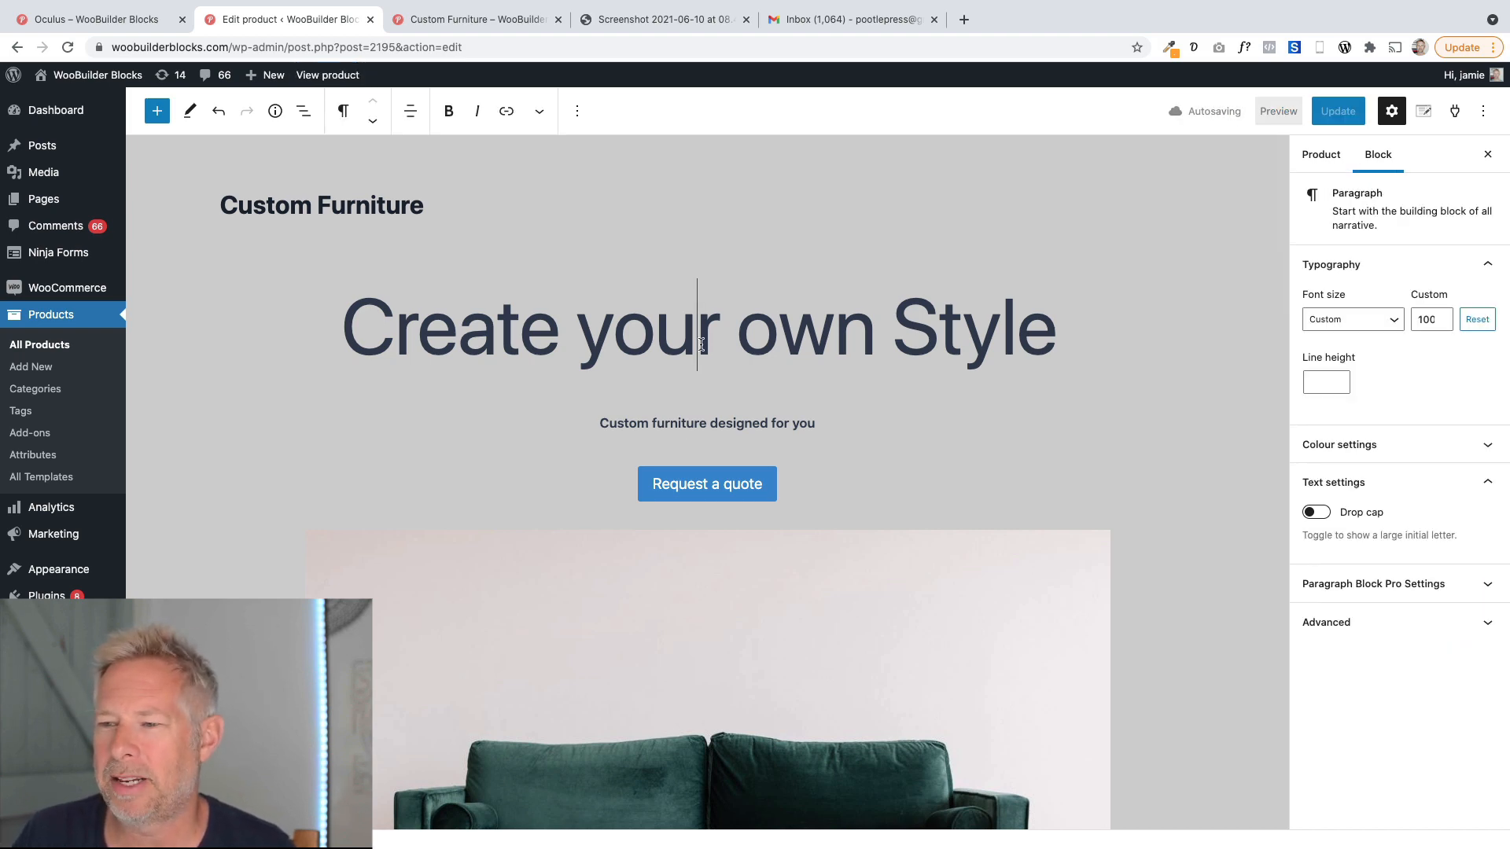
triple_click(664, 442)
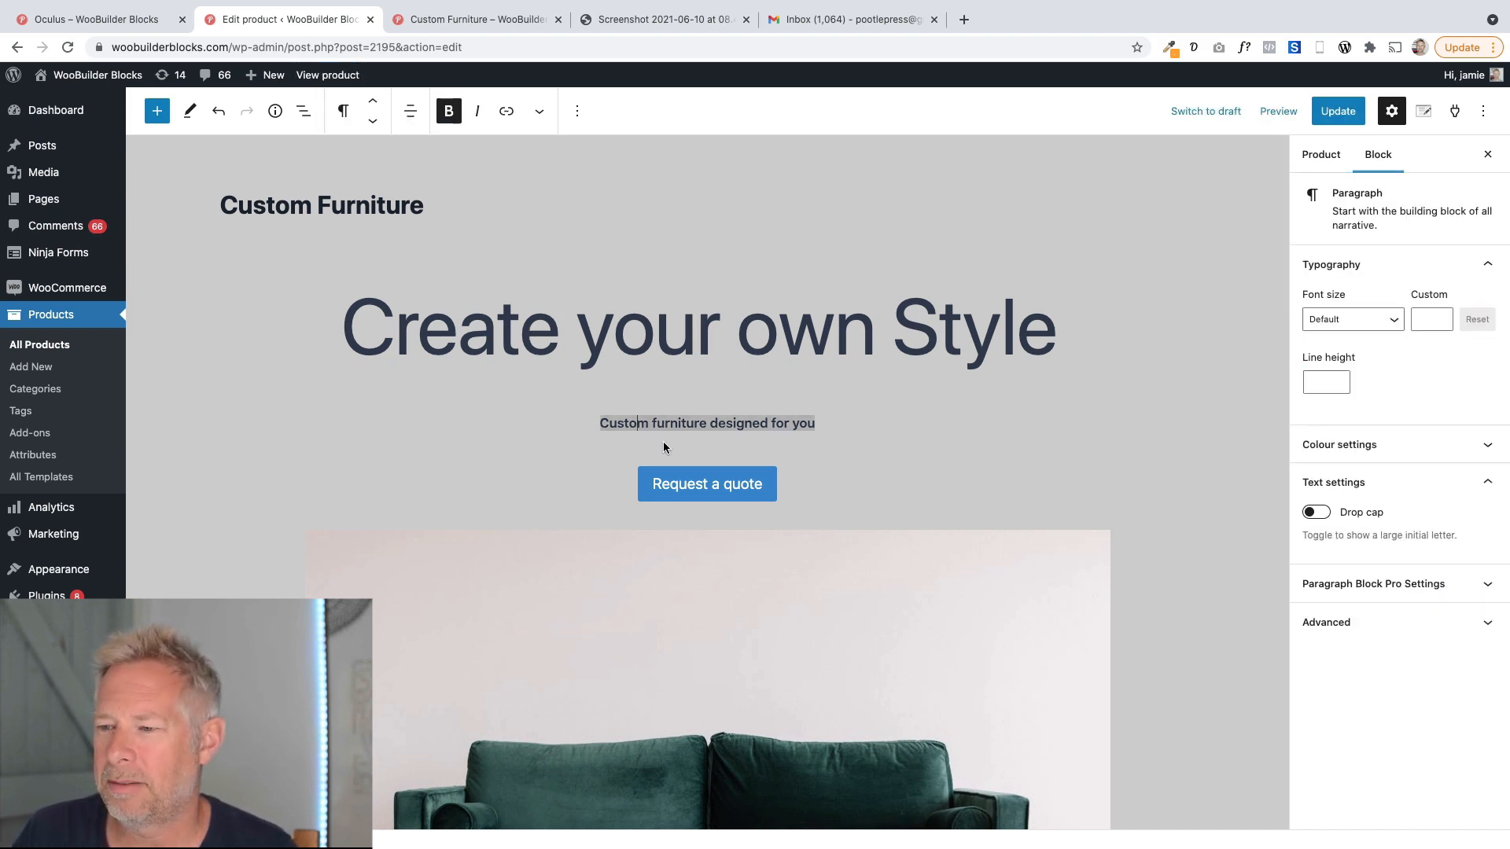
click(692, 477)
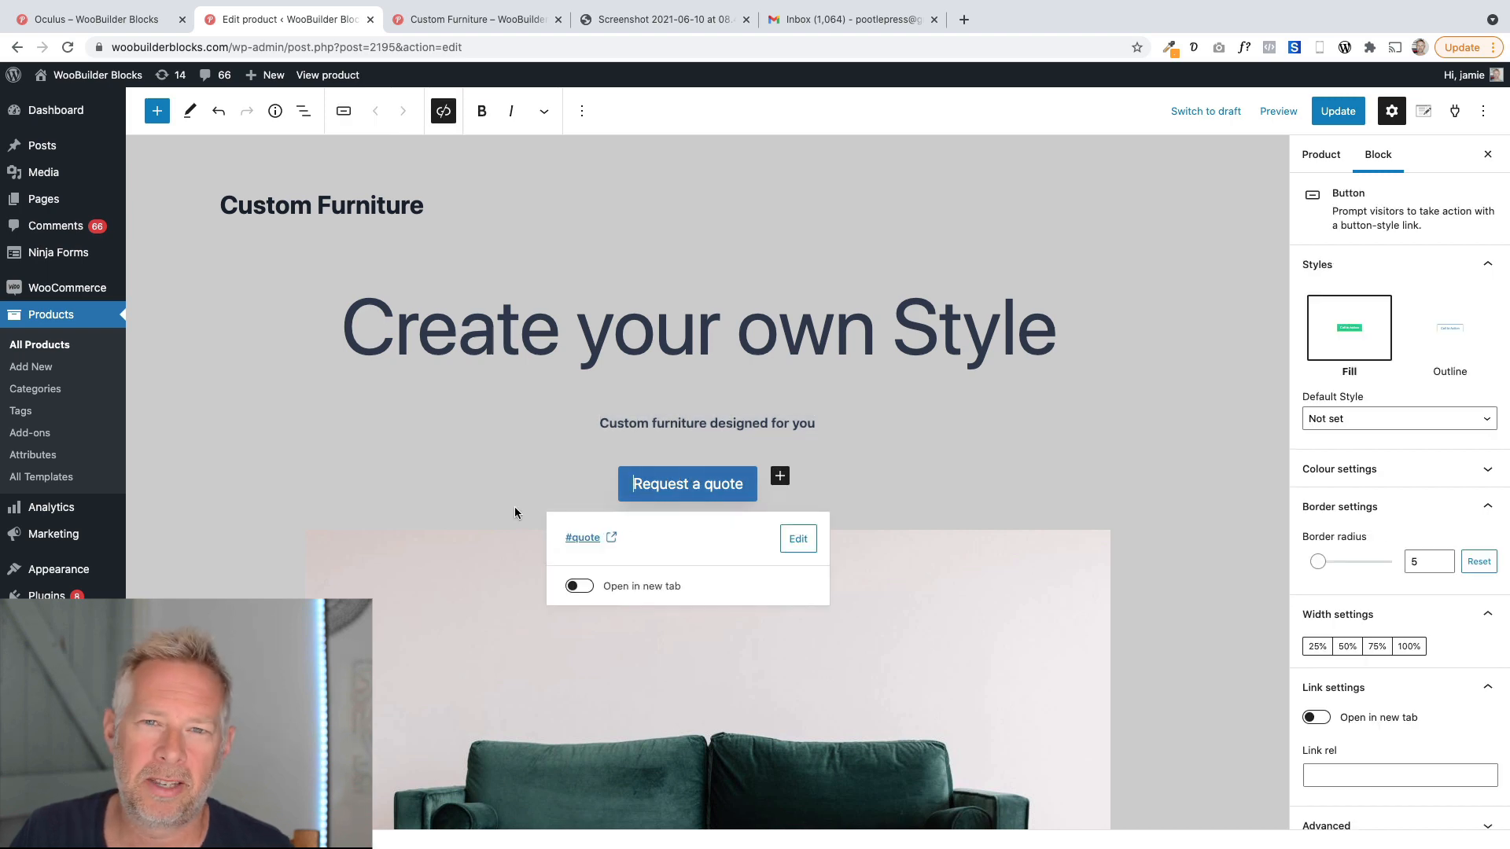
click(519, 350)
scroll(435, 519, down, 5)
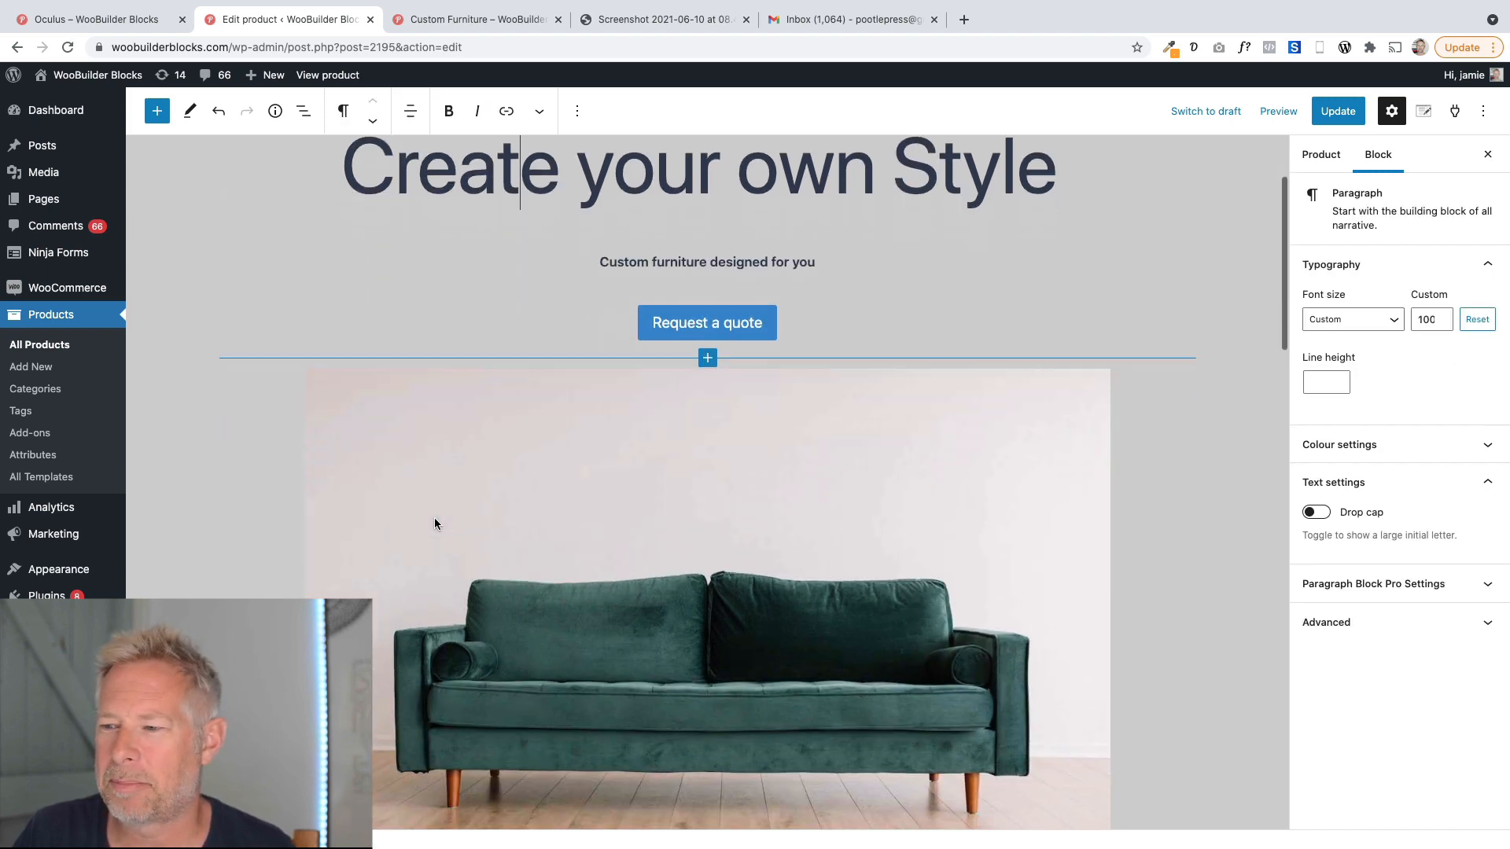
scroll(543, 572, down, 20)
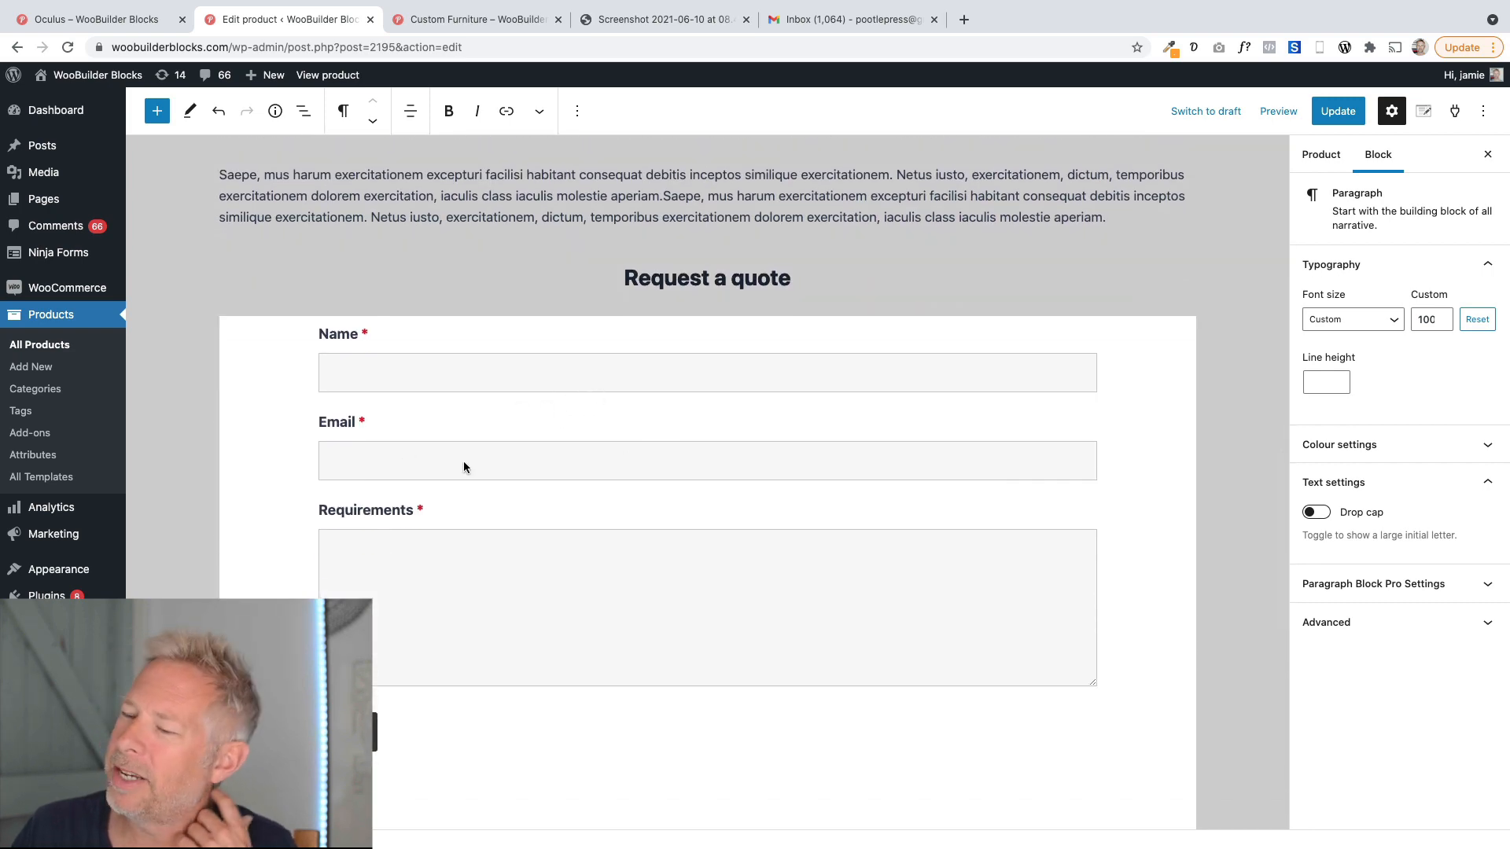
scroll(464, 464, down, 3)
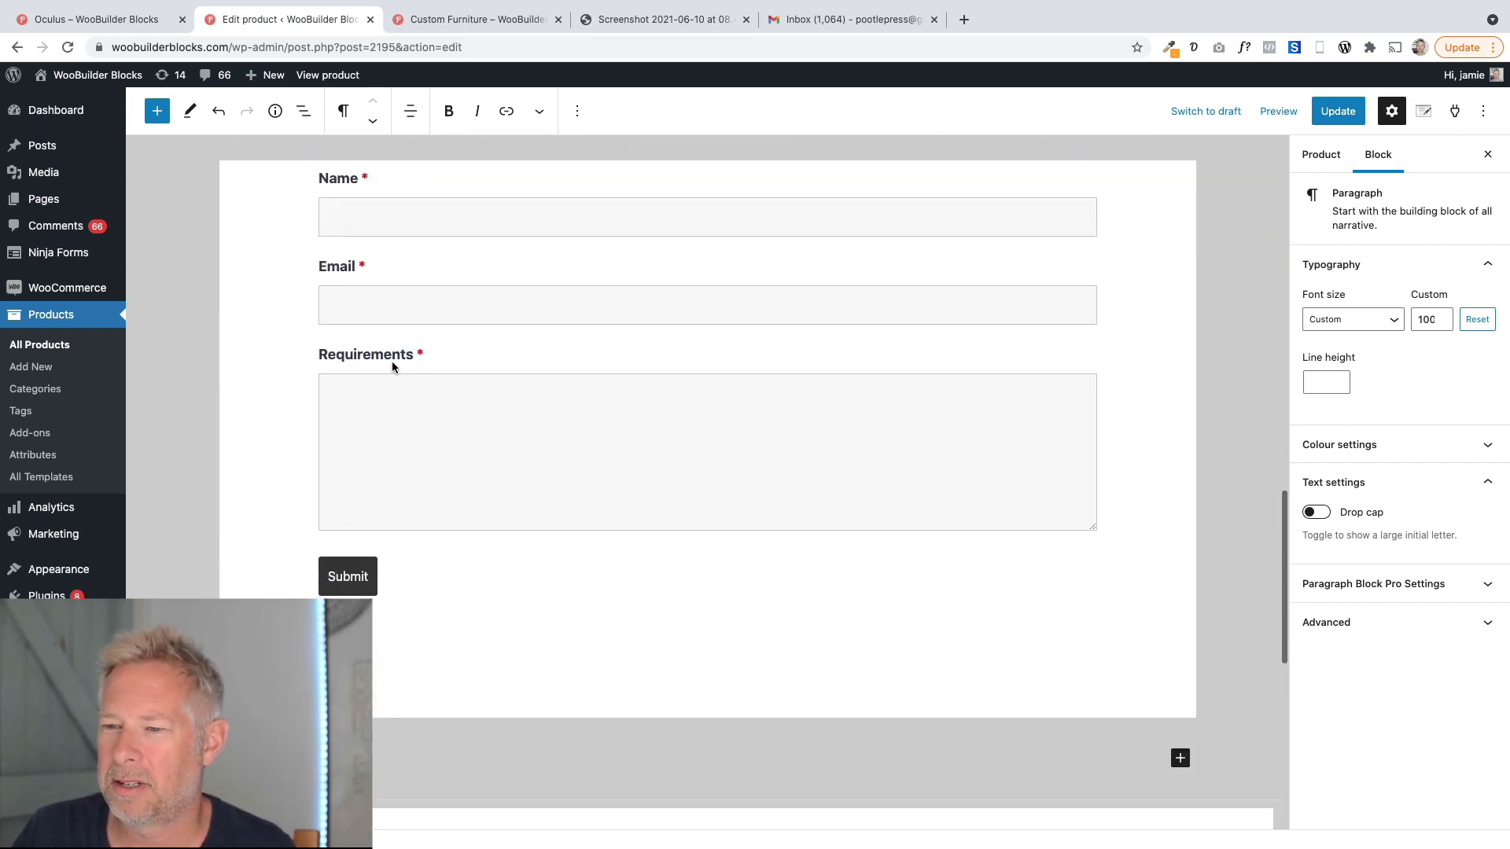
scroll(475, 367, up, 4)
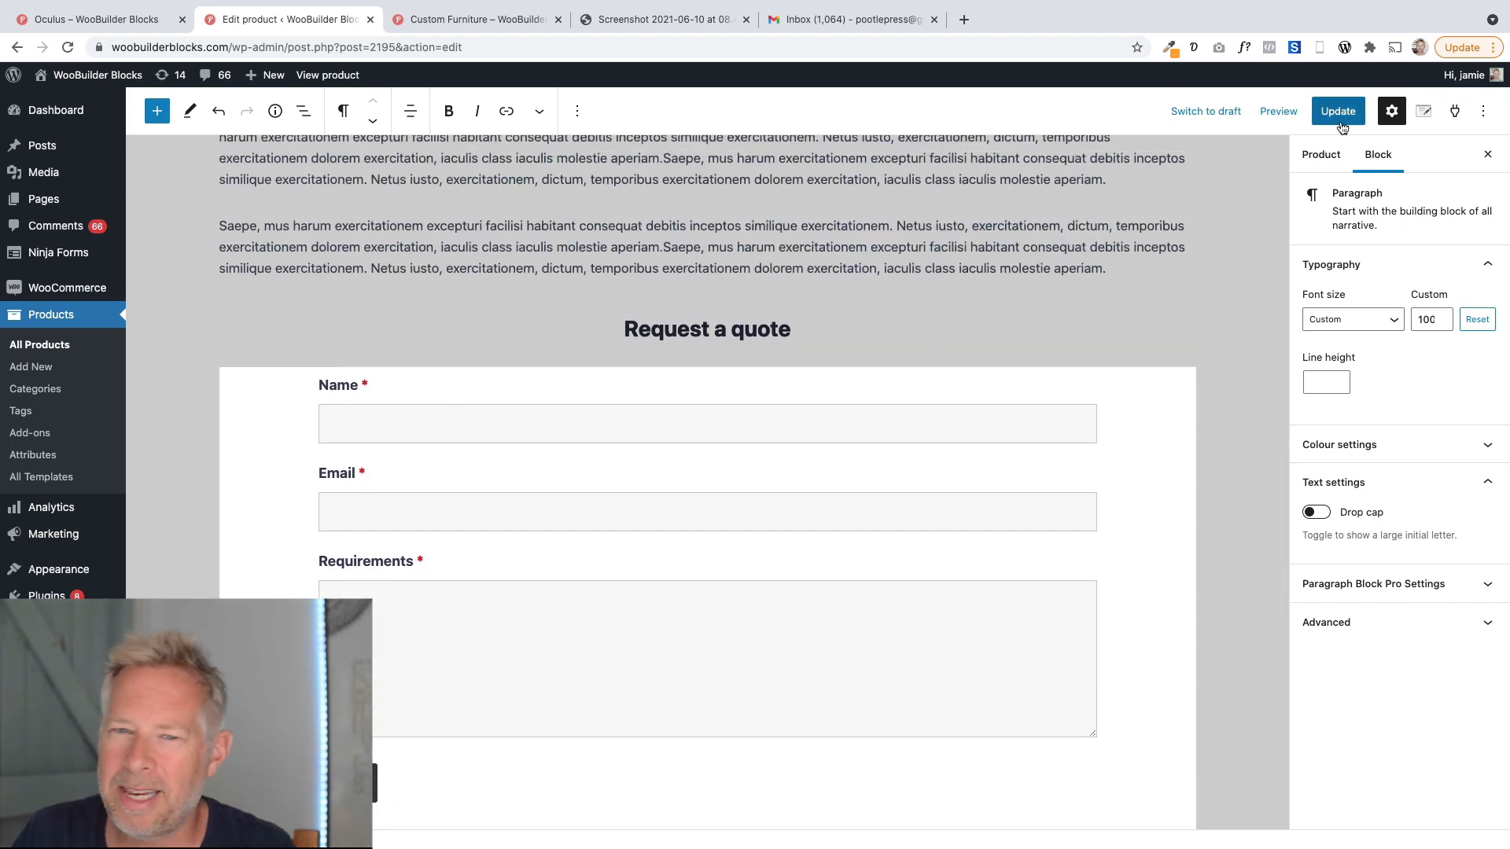
Leave the editor for Ninja Forms and open the Request a quote form in the form builder.
click(167, 254)
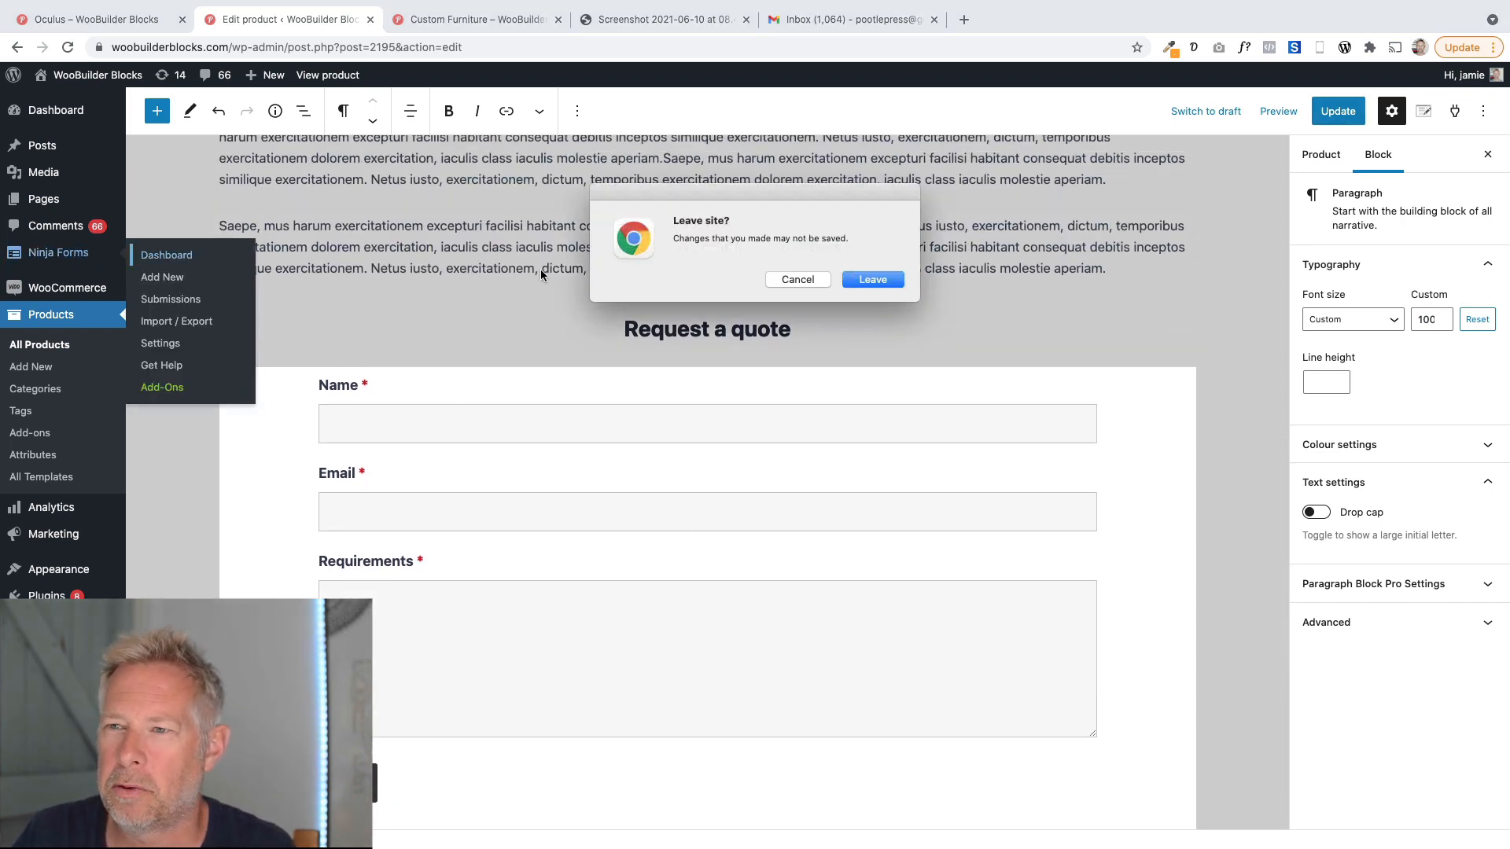
click(873, 280)
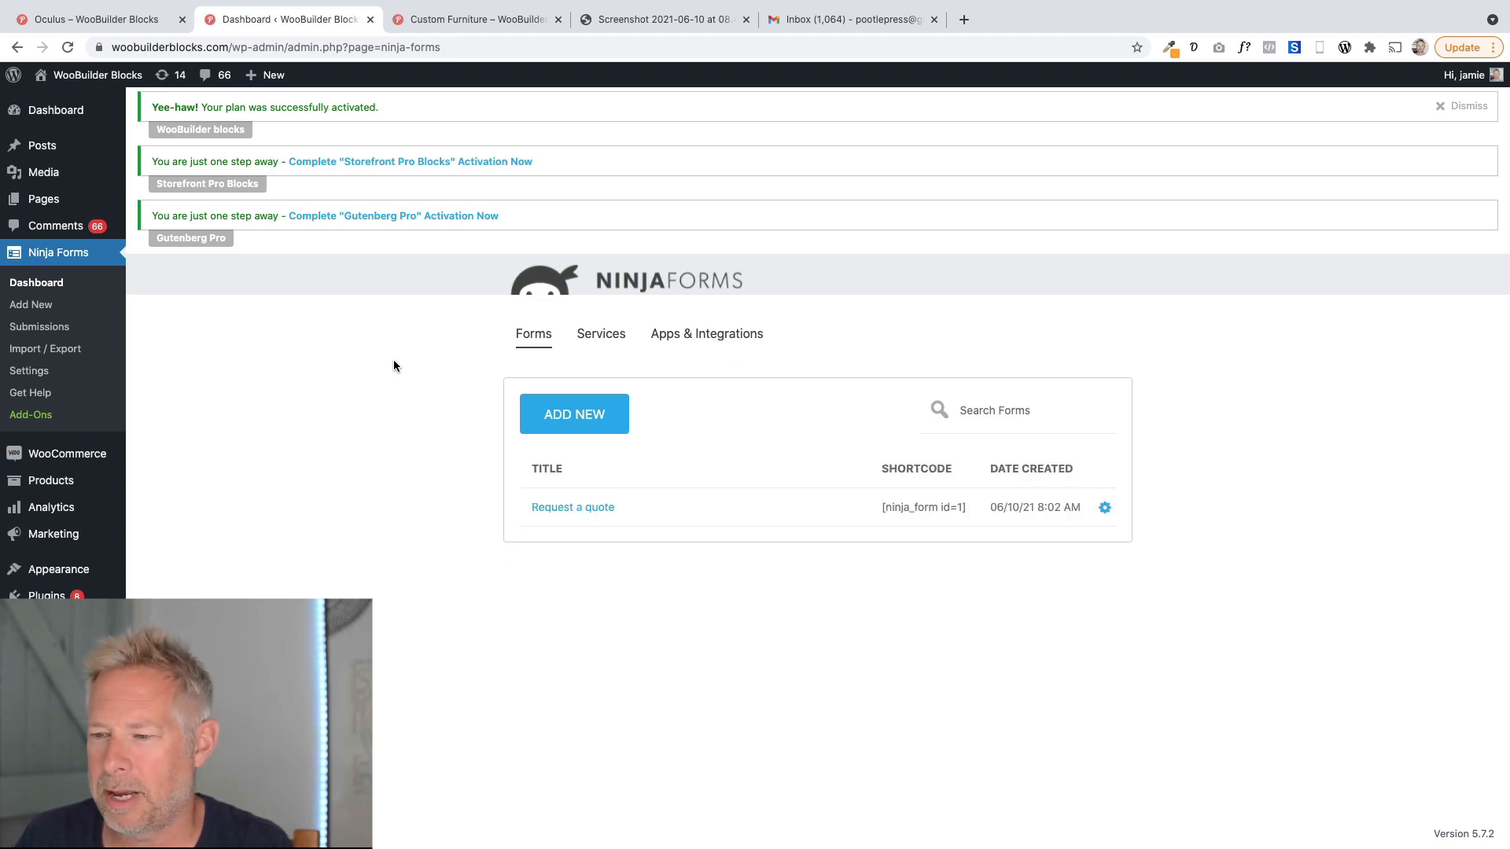
click(603, 513)
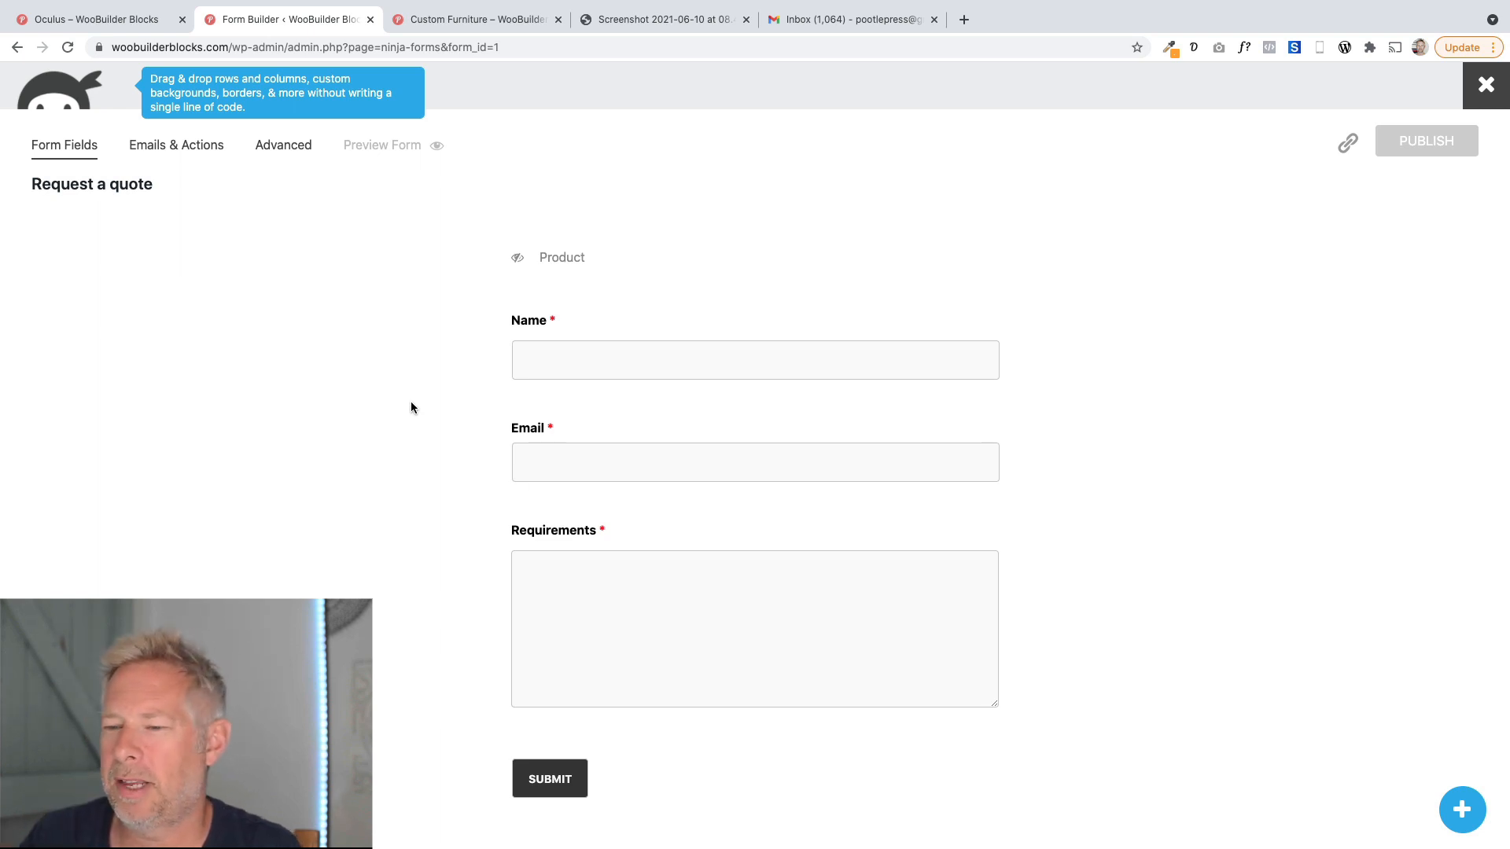
Review the quote email screenshot and the front-end quote page before returning to the form builder.
click(609, 19)
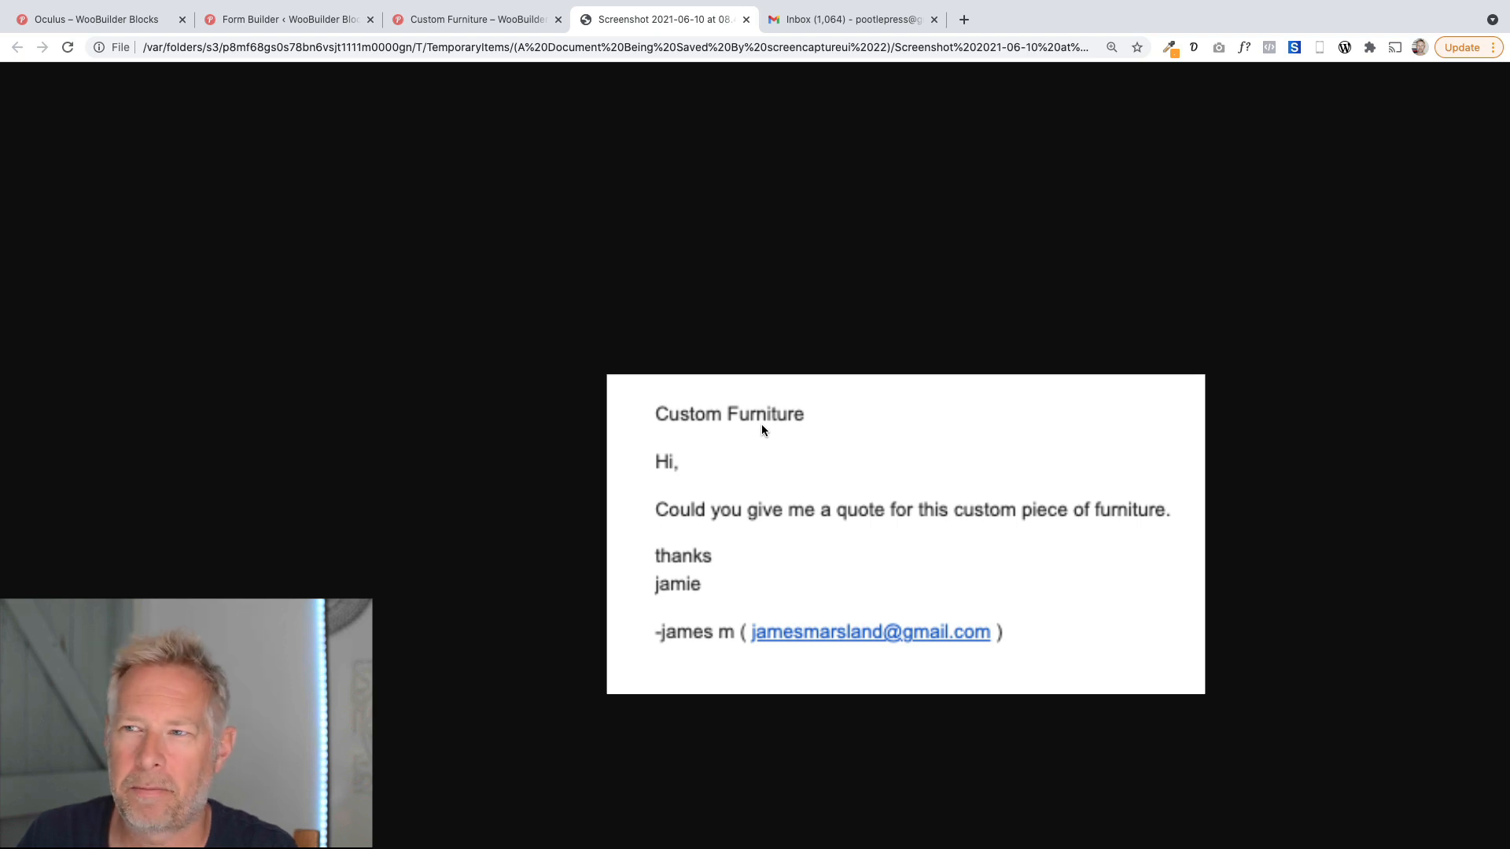
click(469, 19)
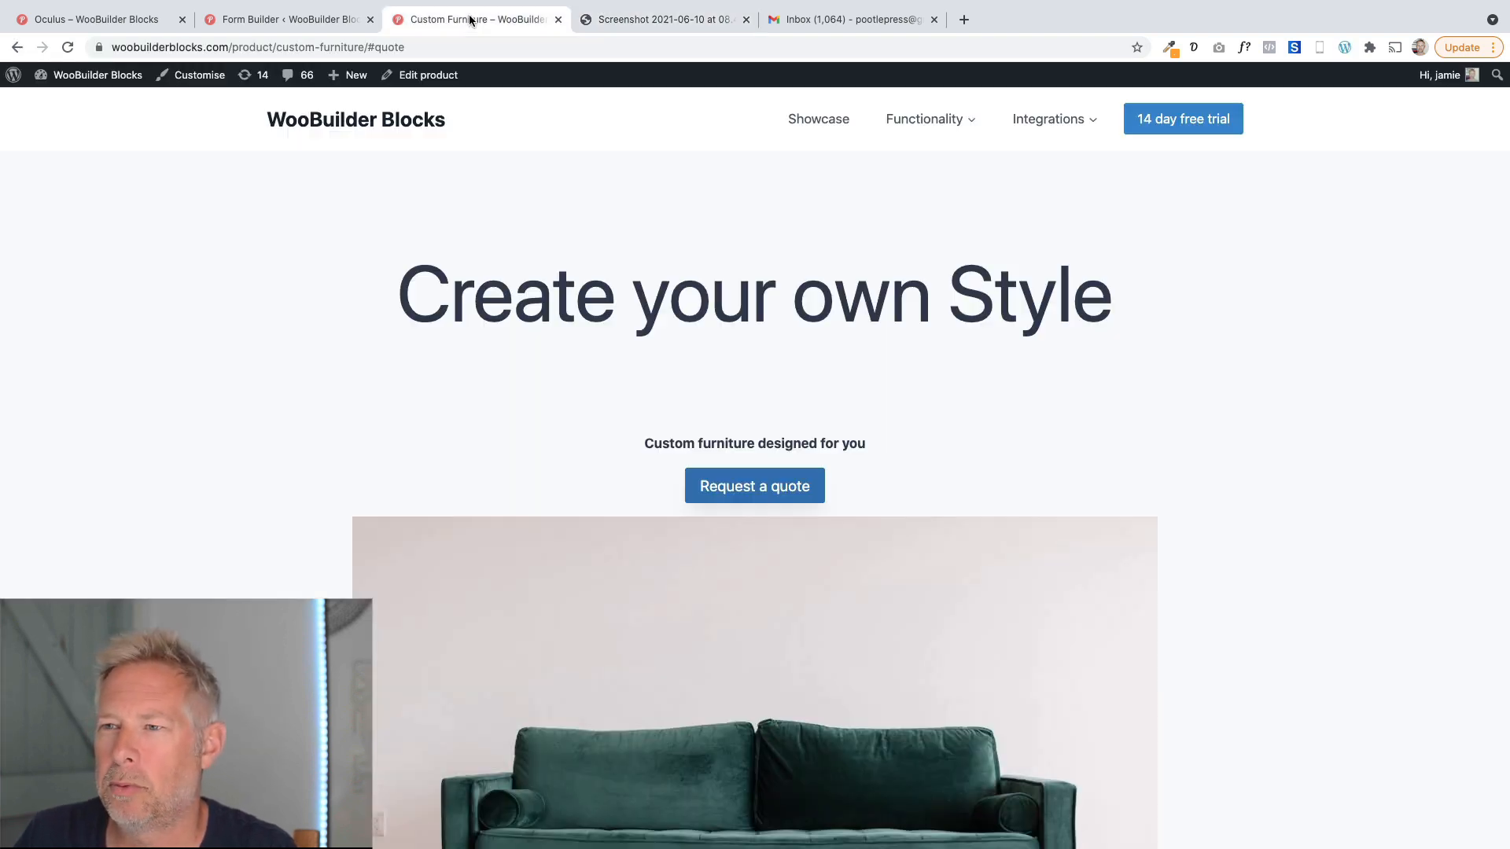
click(315, 20)
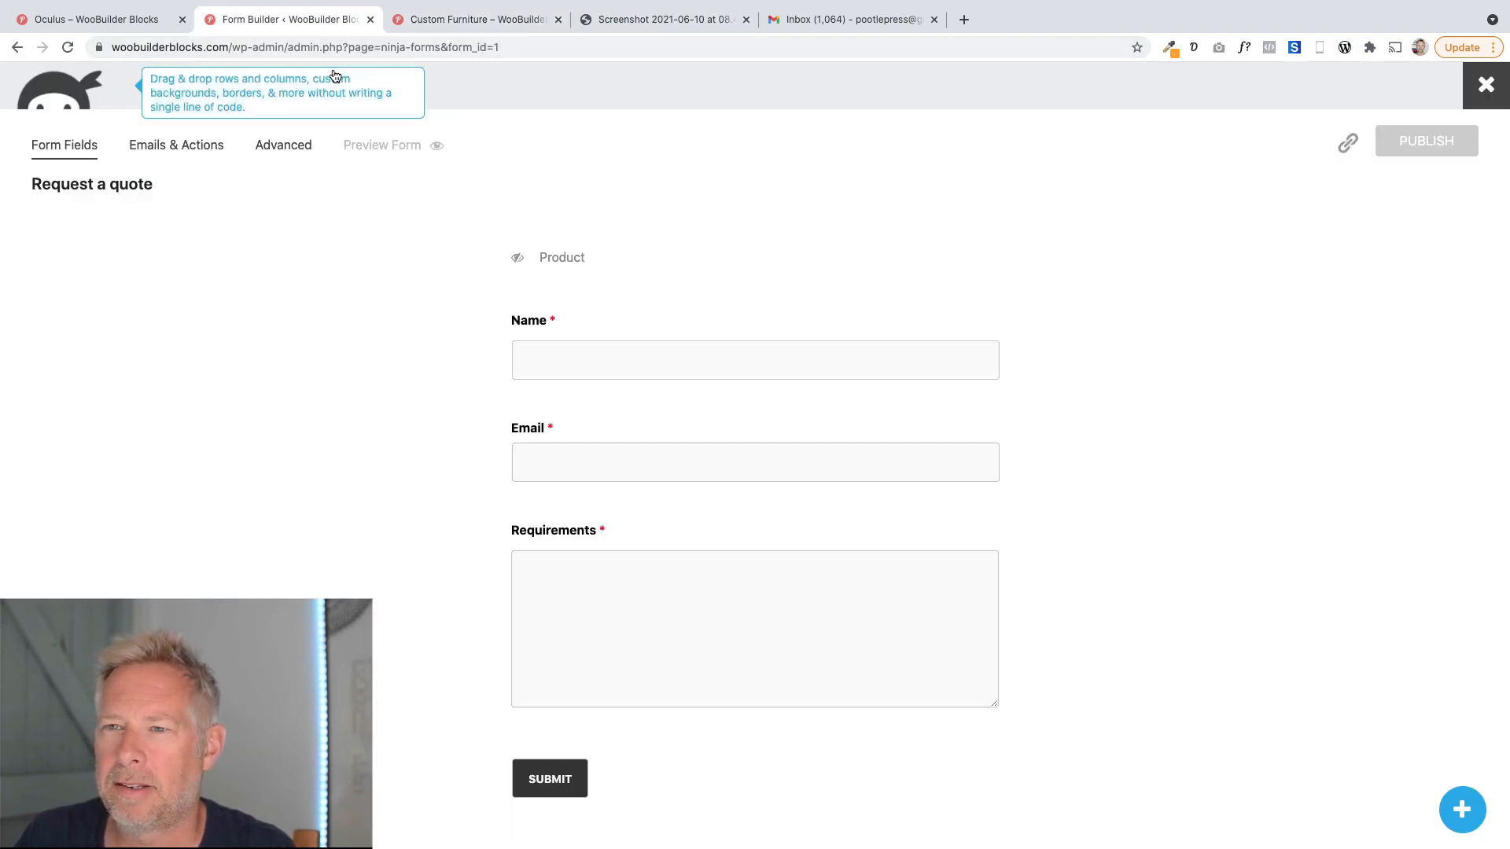
Open the Ninja Forms submissions list and filter it by the Request a quote form.
click(48, 19)
mouse_move(74, 74)
click(71, 101)
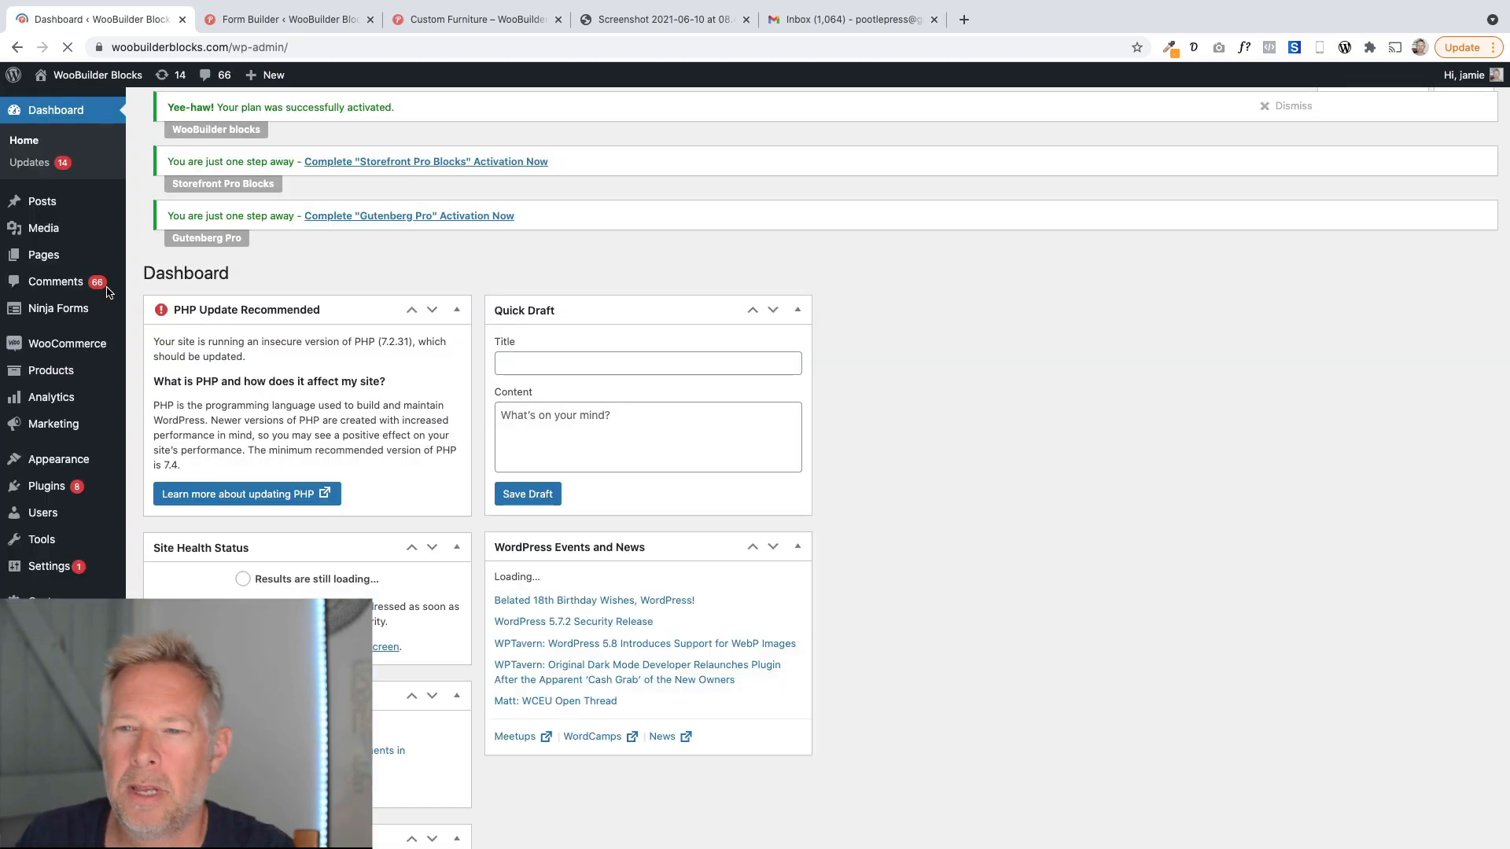
mouse_move(114, 305)
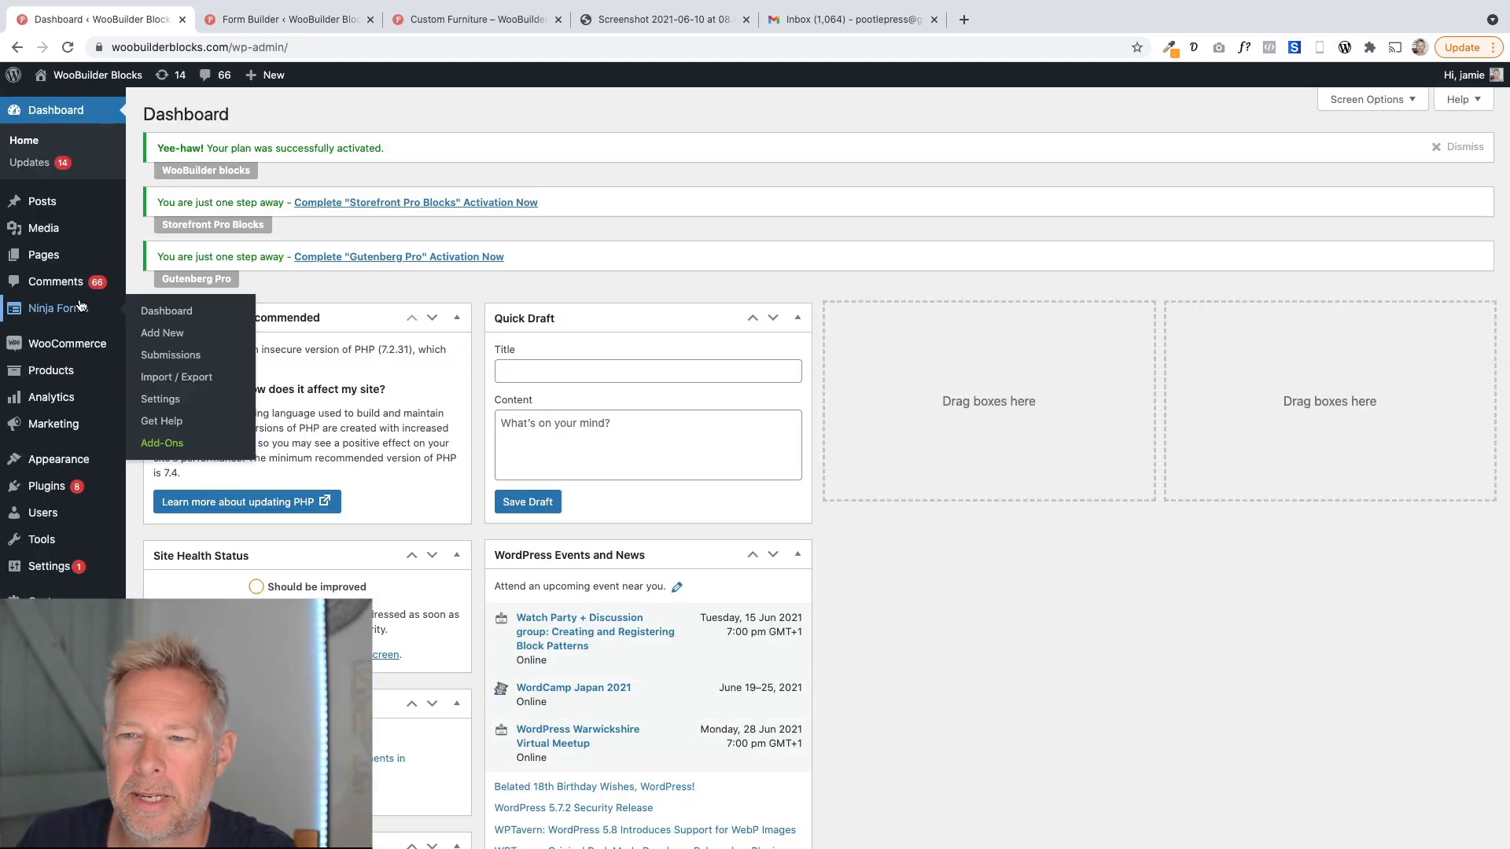
click(155, 355)
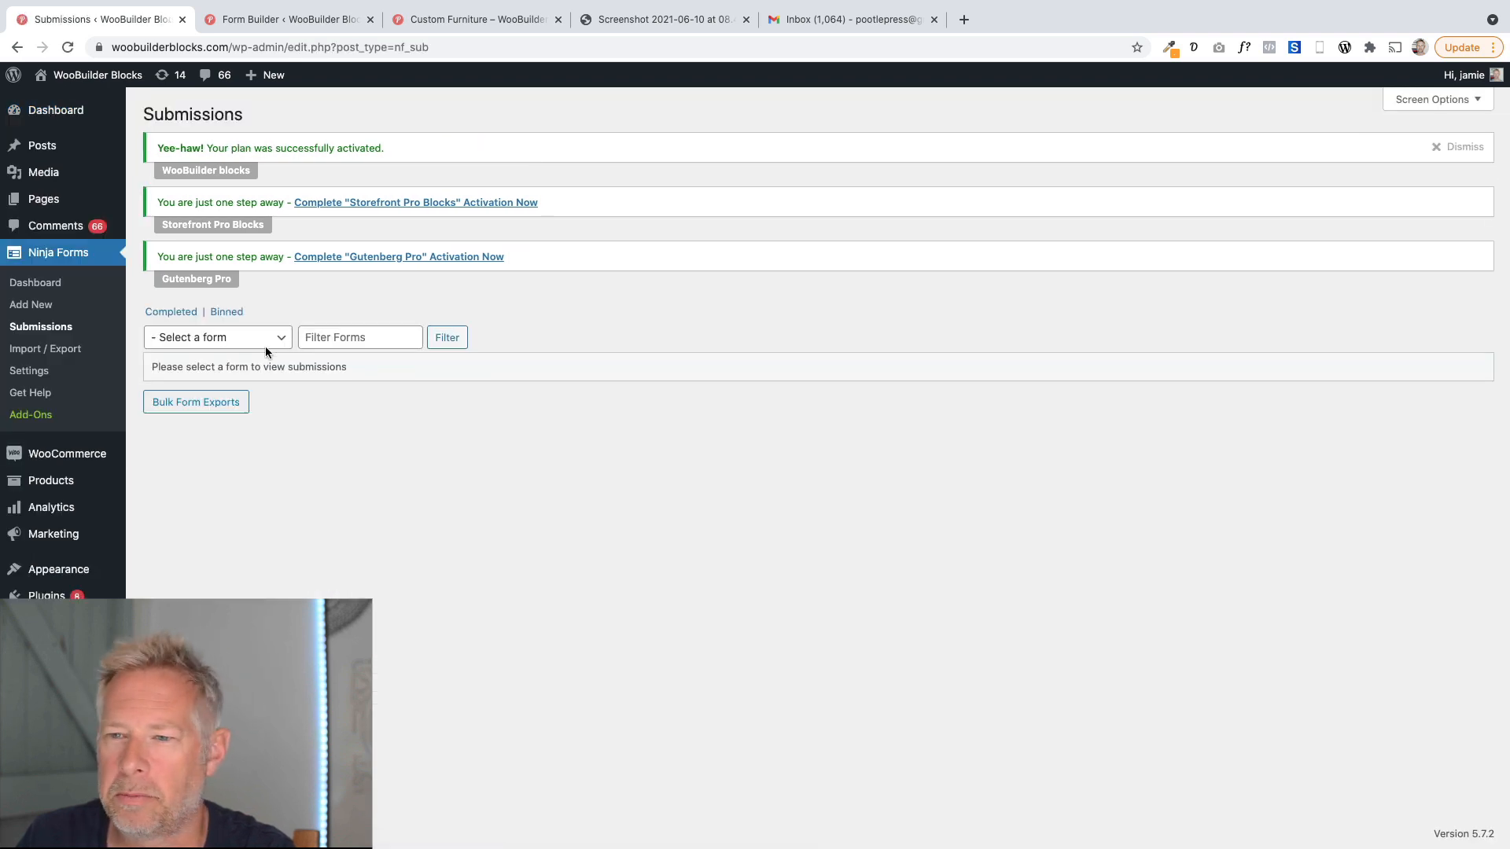
click(267, 340)
click(261, 353)
click(446, 339)
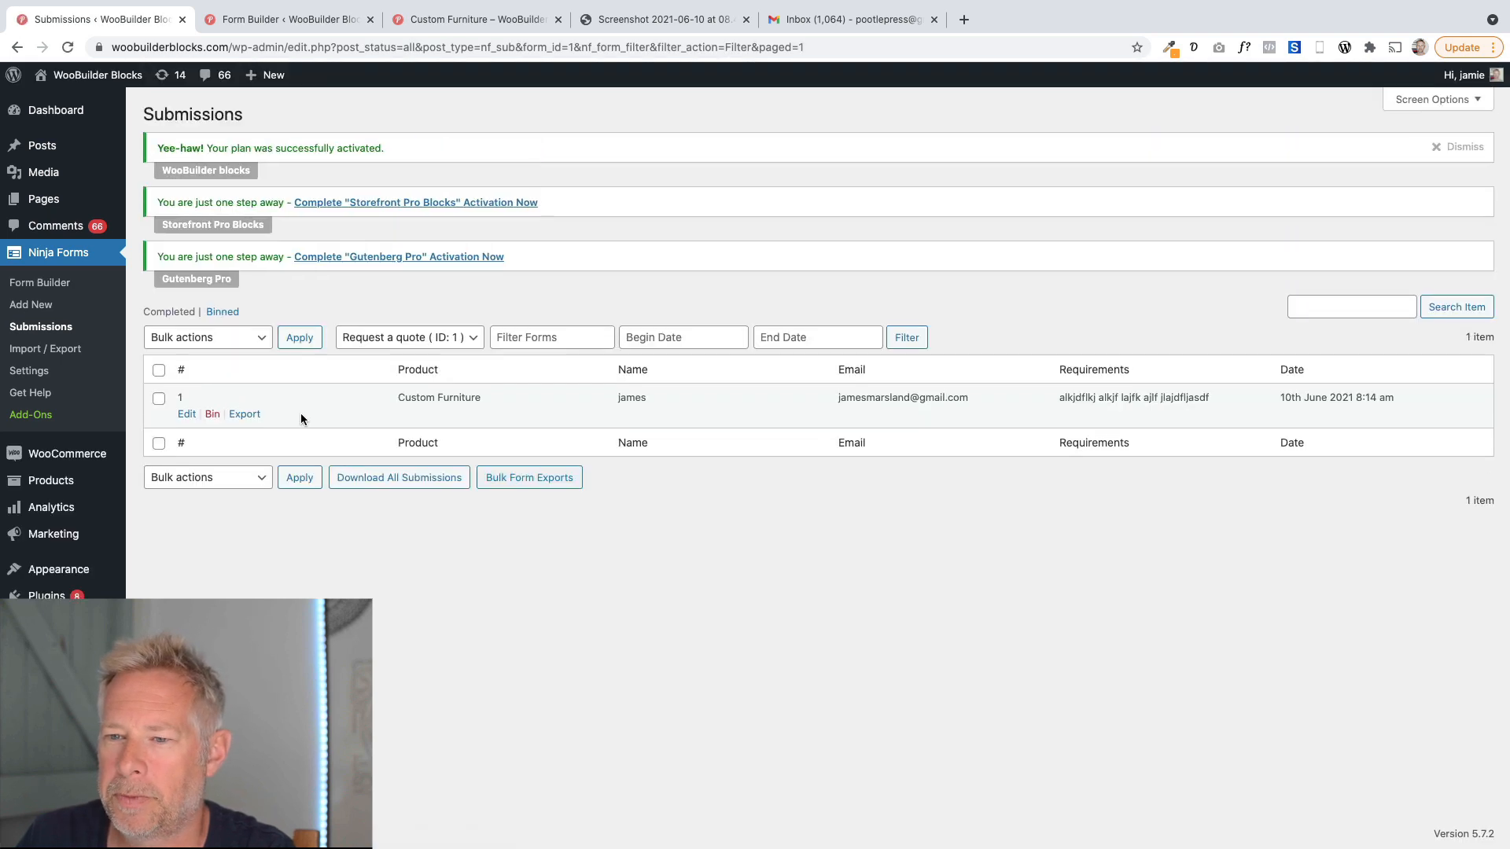
Highlight the product name recorded in the submission and switch back to the form builder.
drag(494, 406, 394, 402)
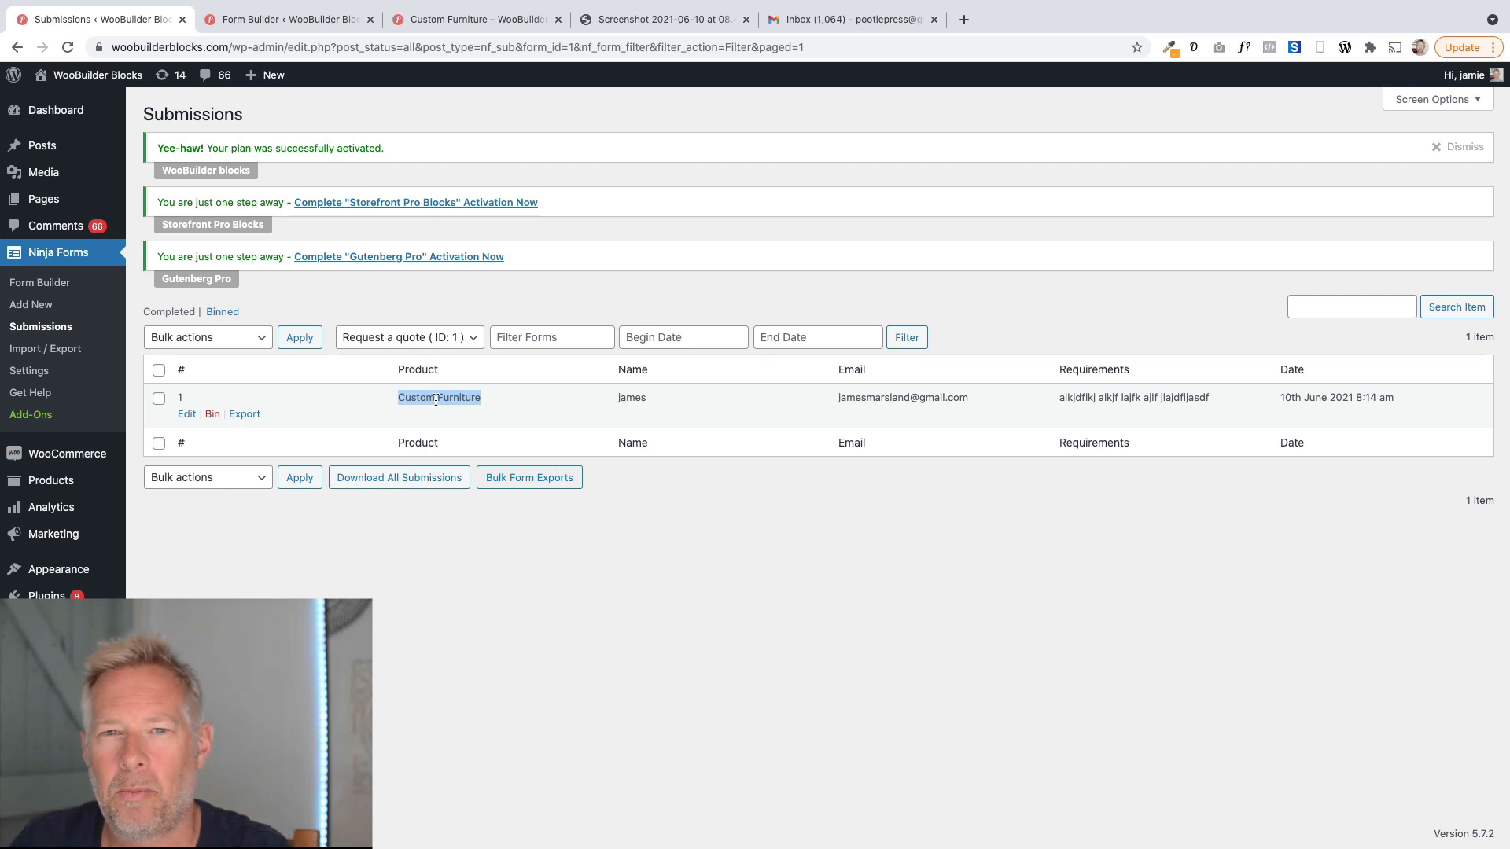
click(319, 22)
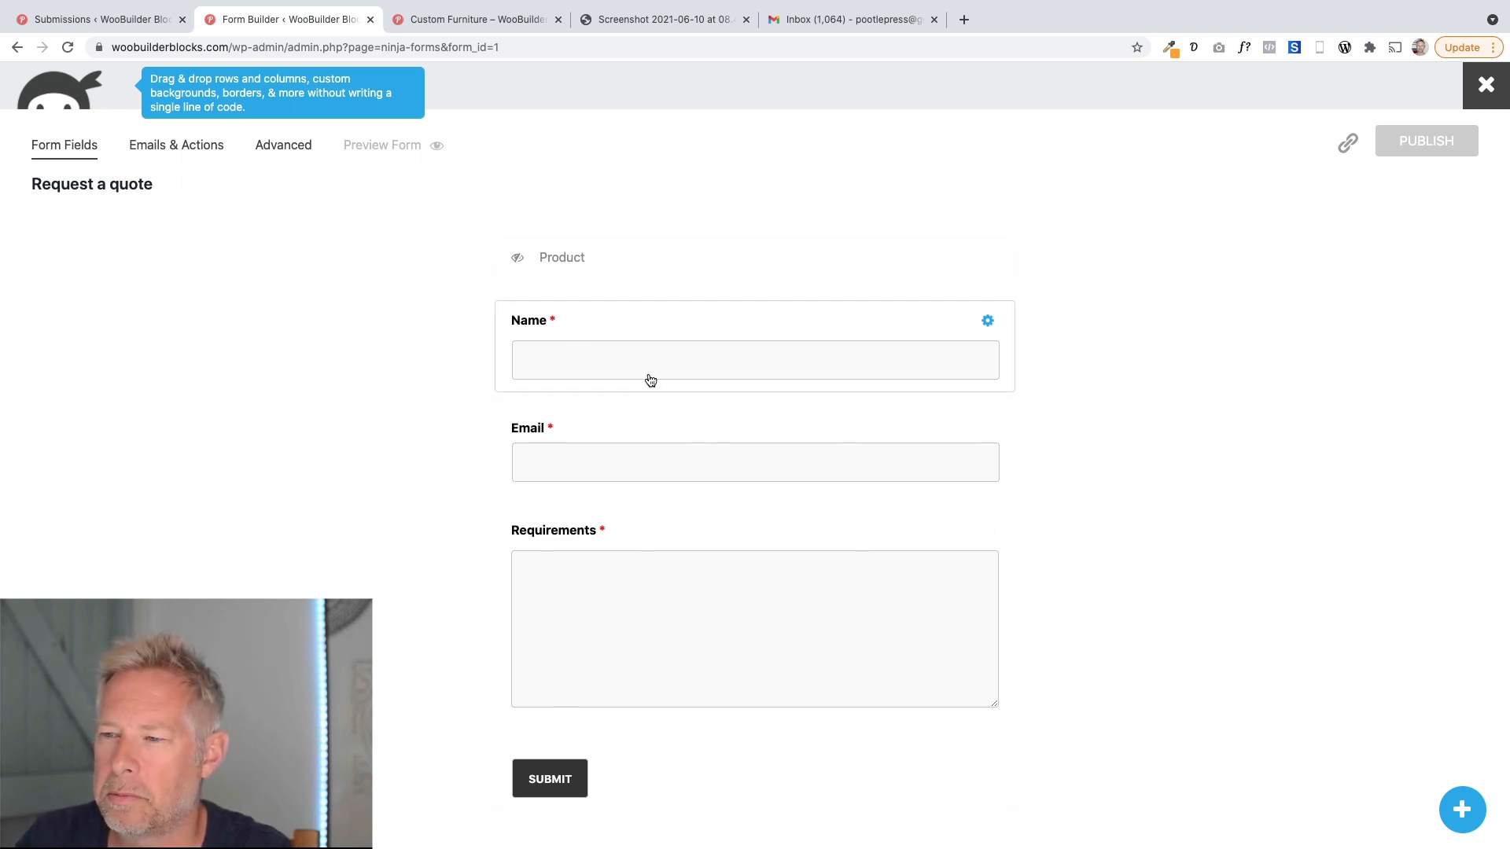
Inspect the settings of the existing Product hidden field.
click(736, 264)
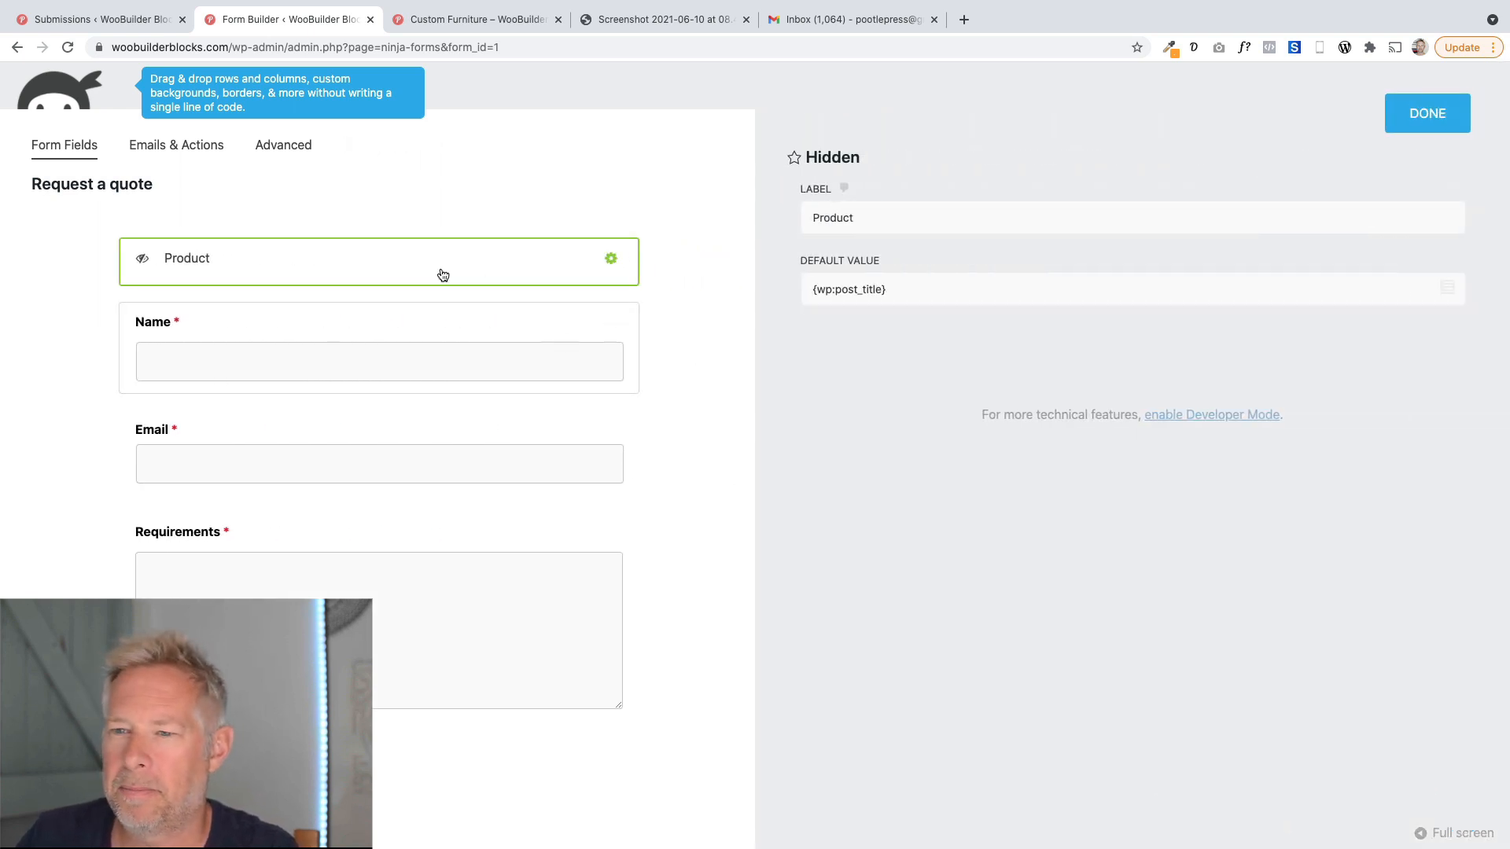
click(1427, 114)
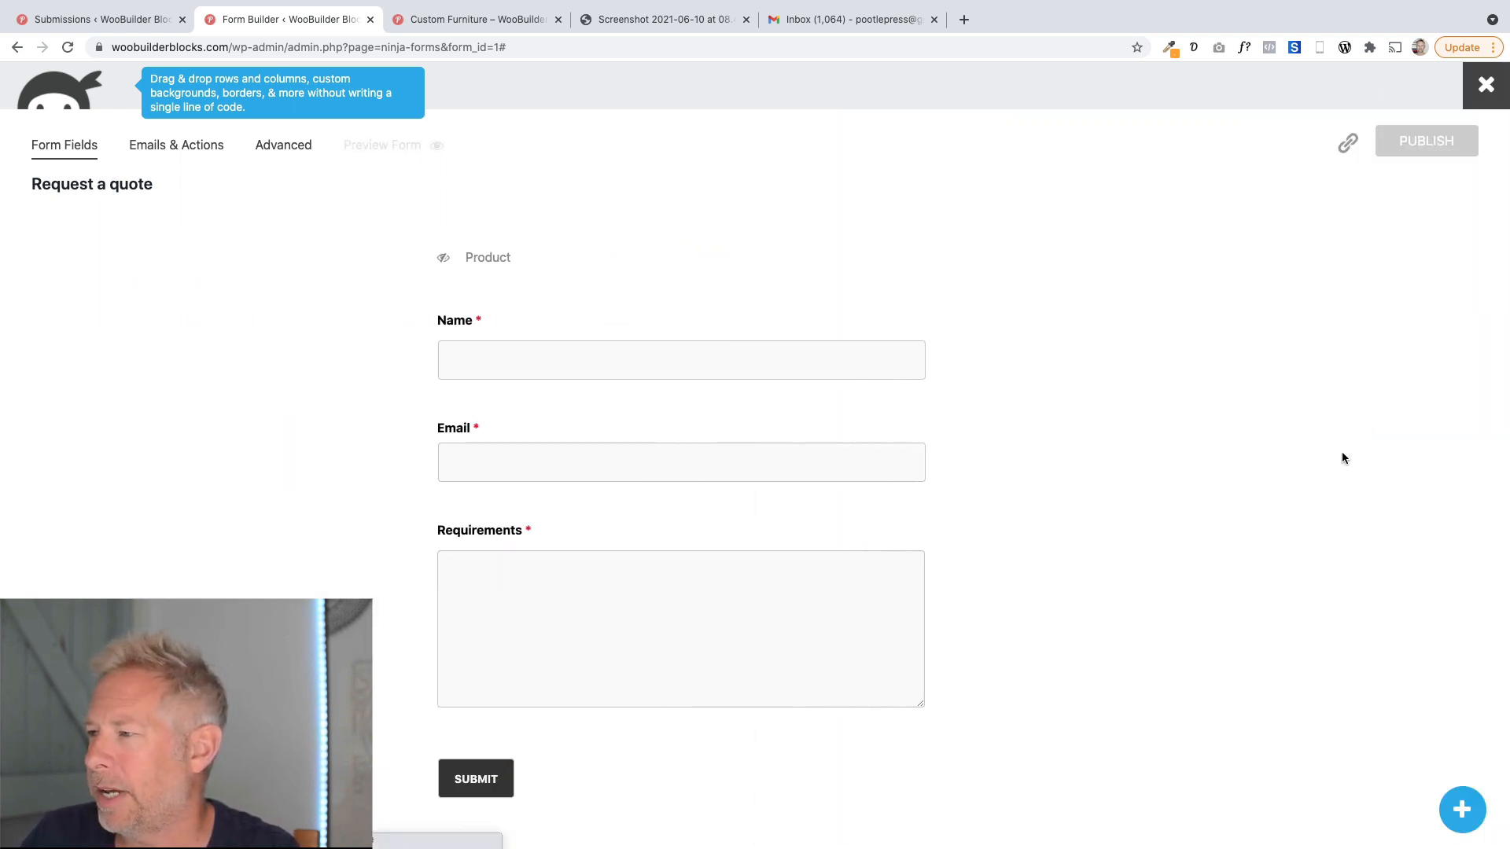
Add a new Hidden field and place it directly below the Product field.
click(1459, 813)
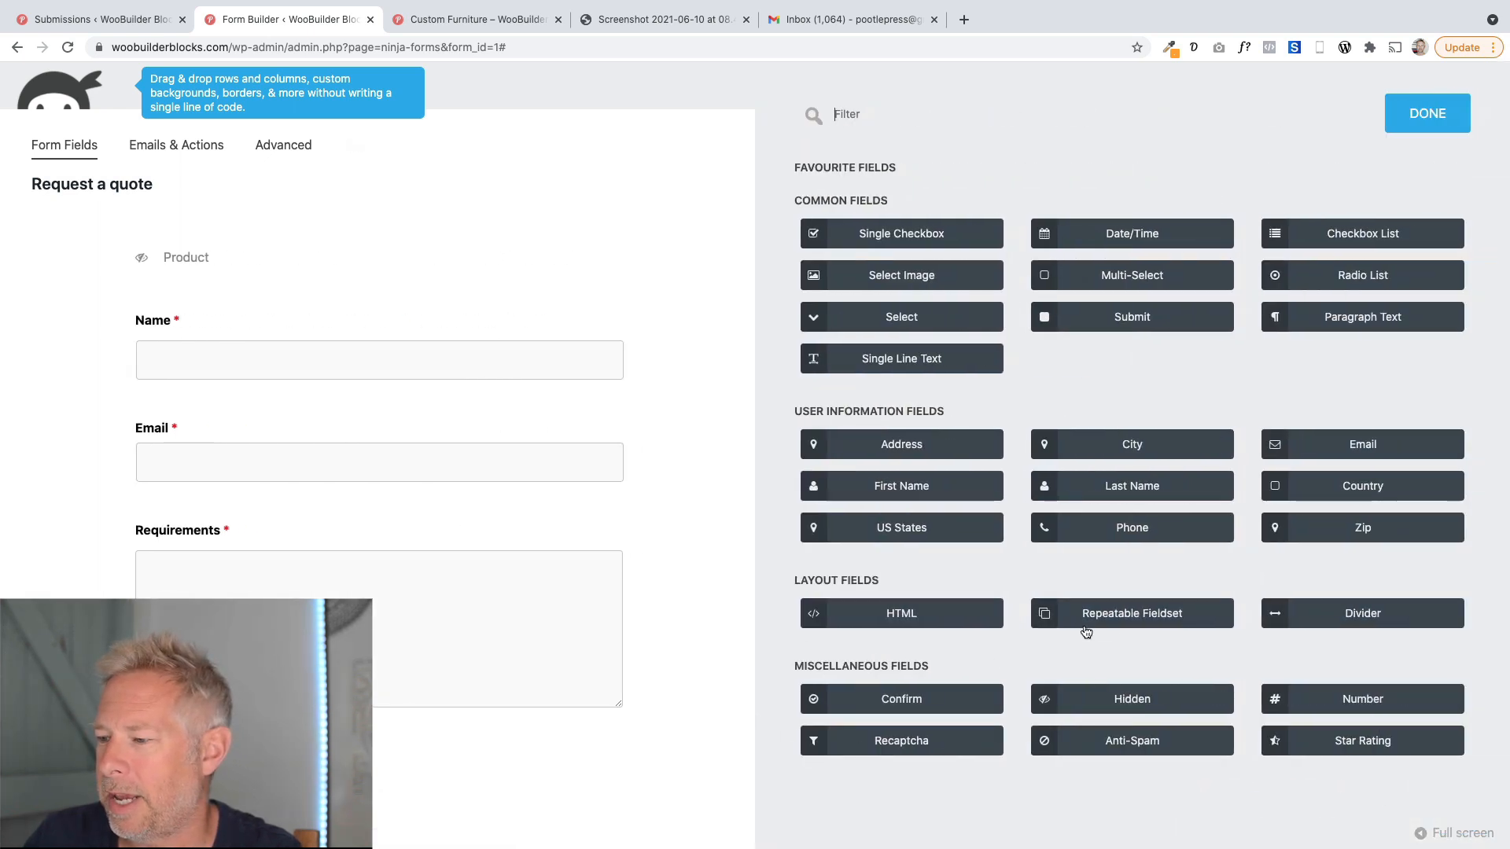
click(1133, 699)
scroll(314, 669, down, 1)
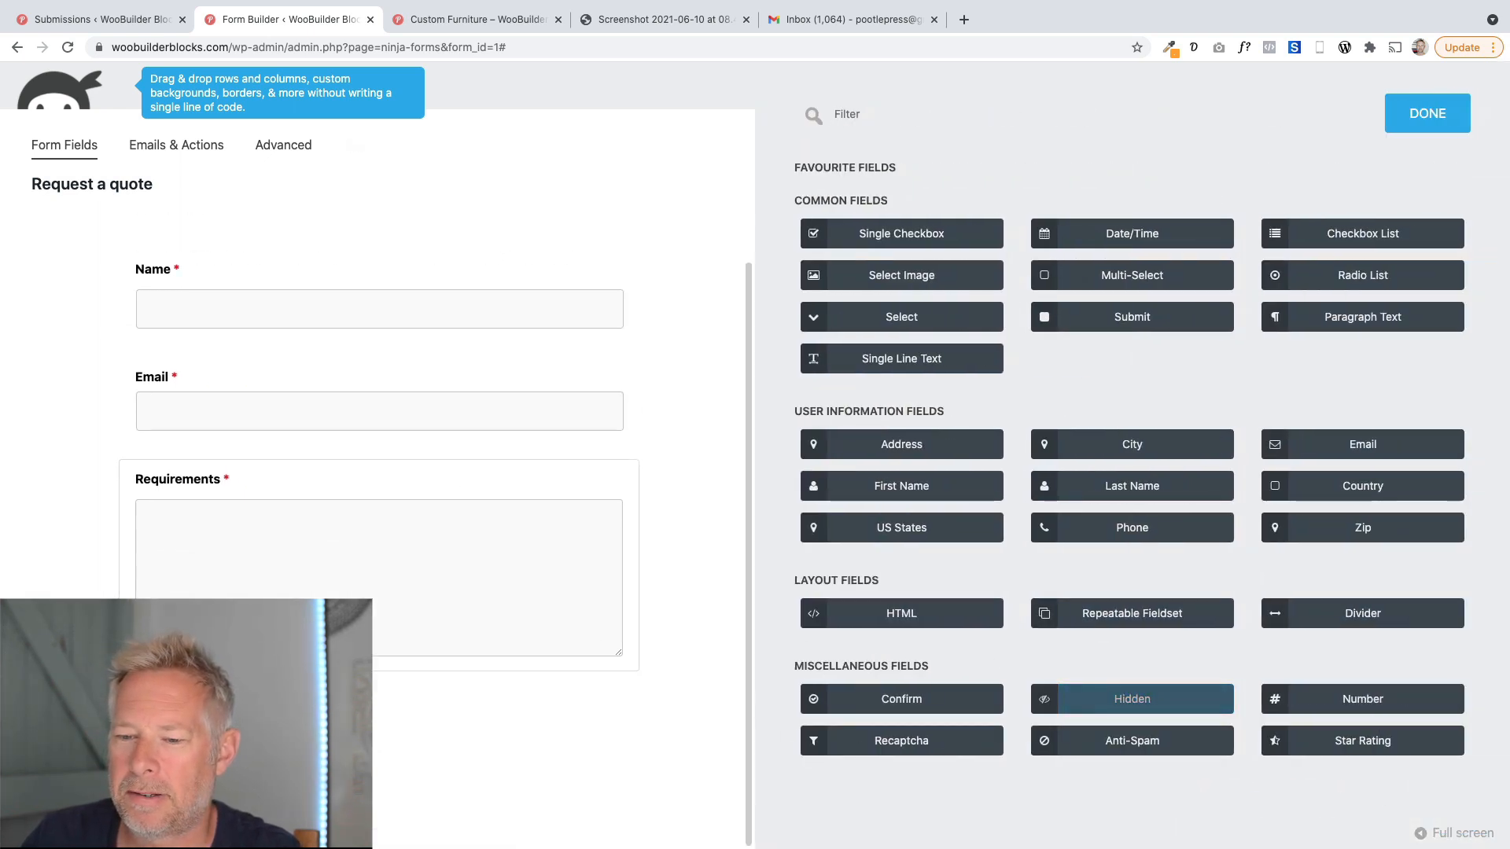
drag(309, 798, 312, 239)
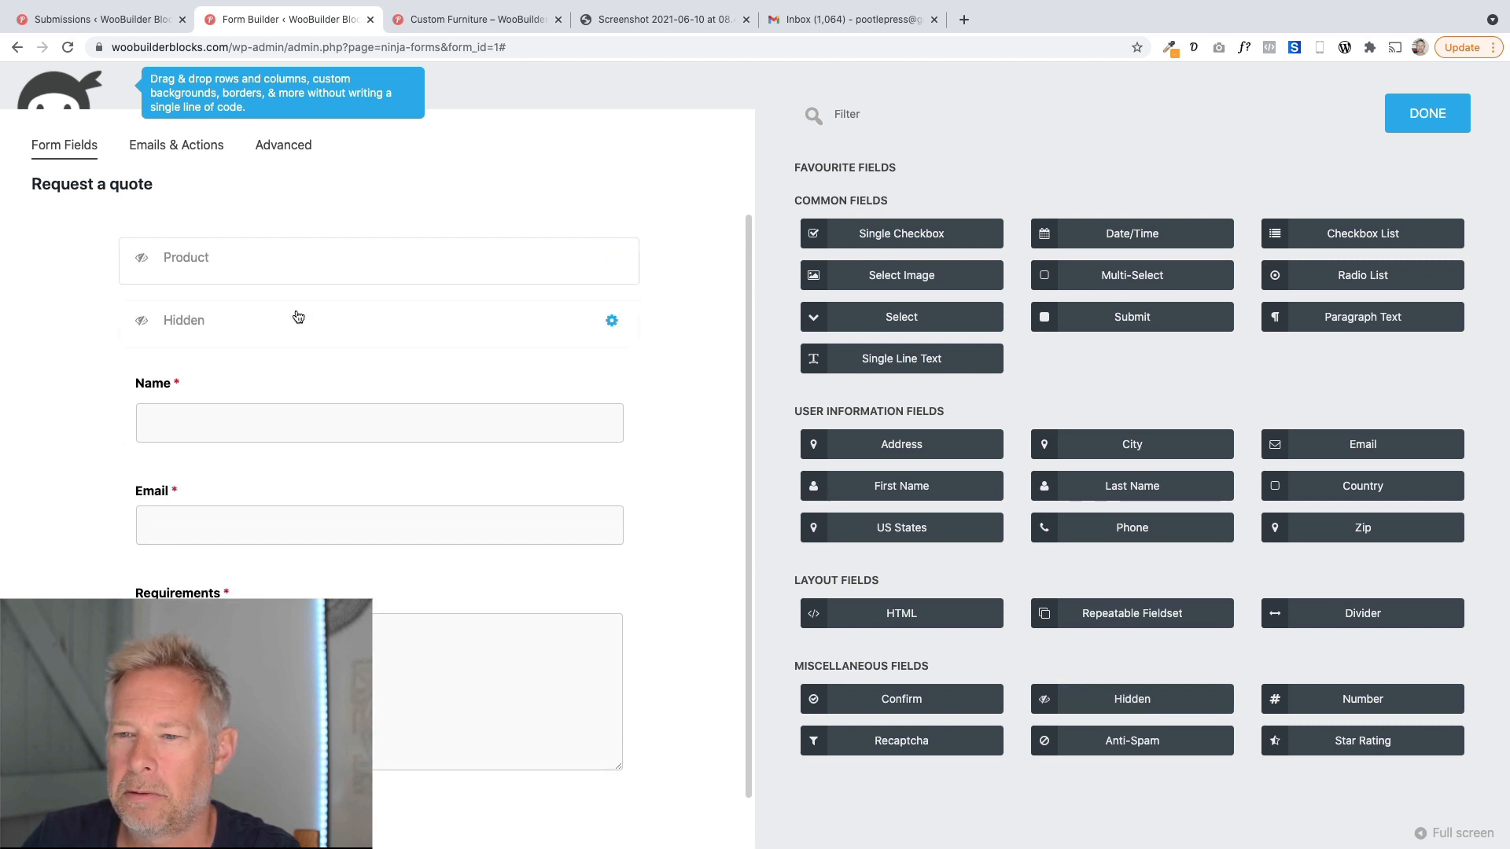
Set the new hidden field's default value to the WordPress Post Title merge tag.
click(304, 318)
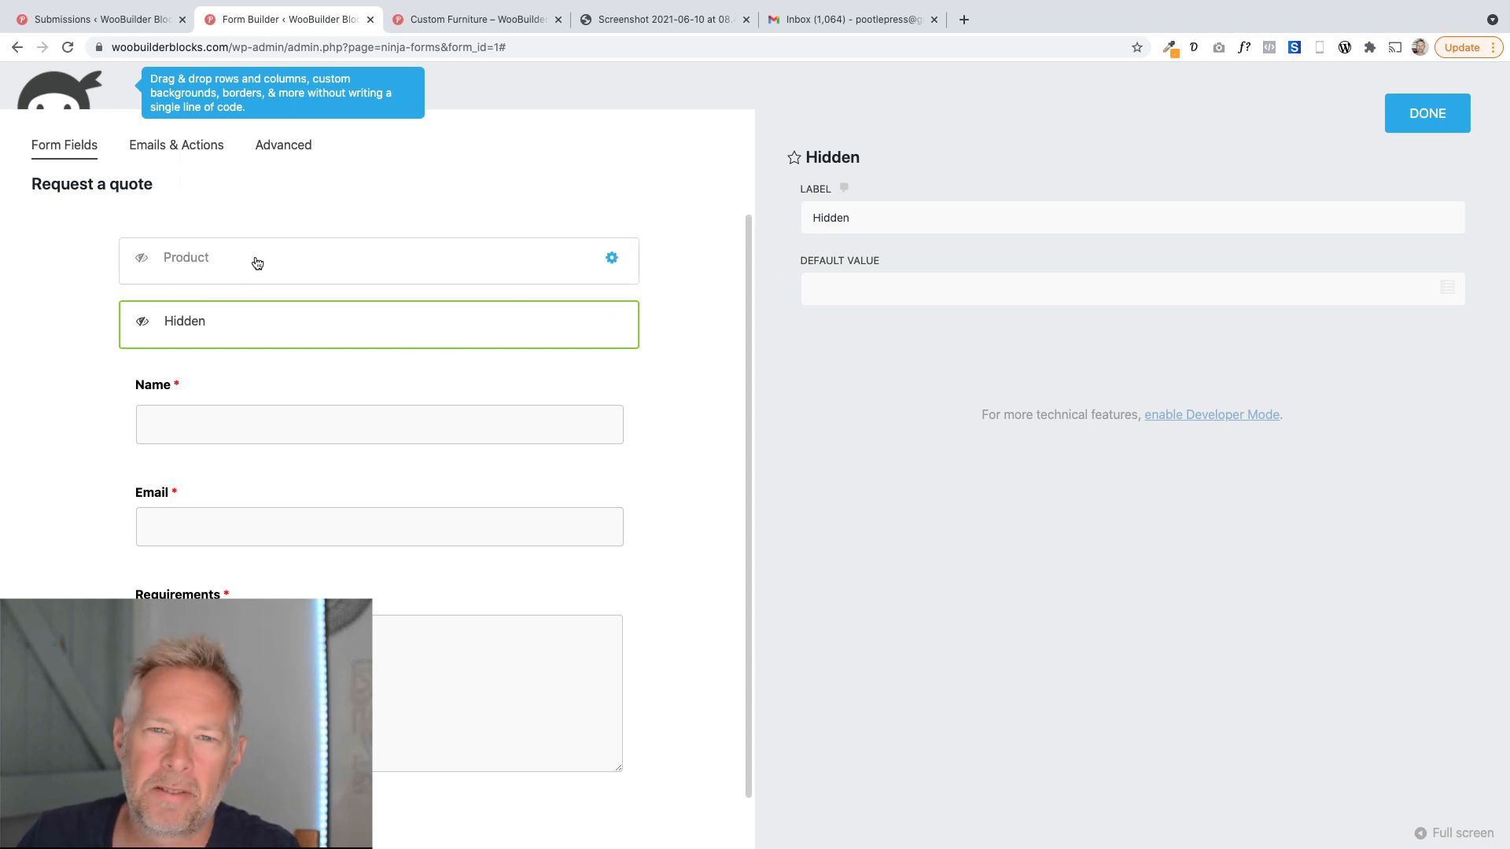
click(1448, 289)
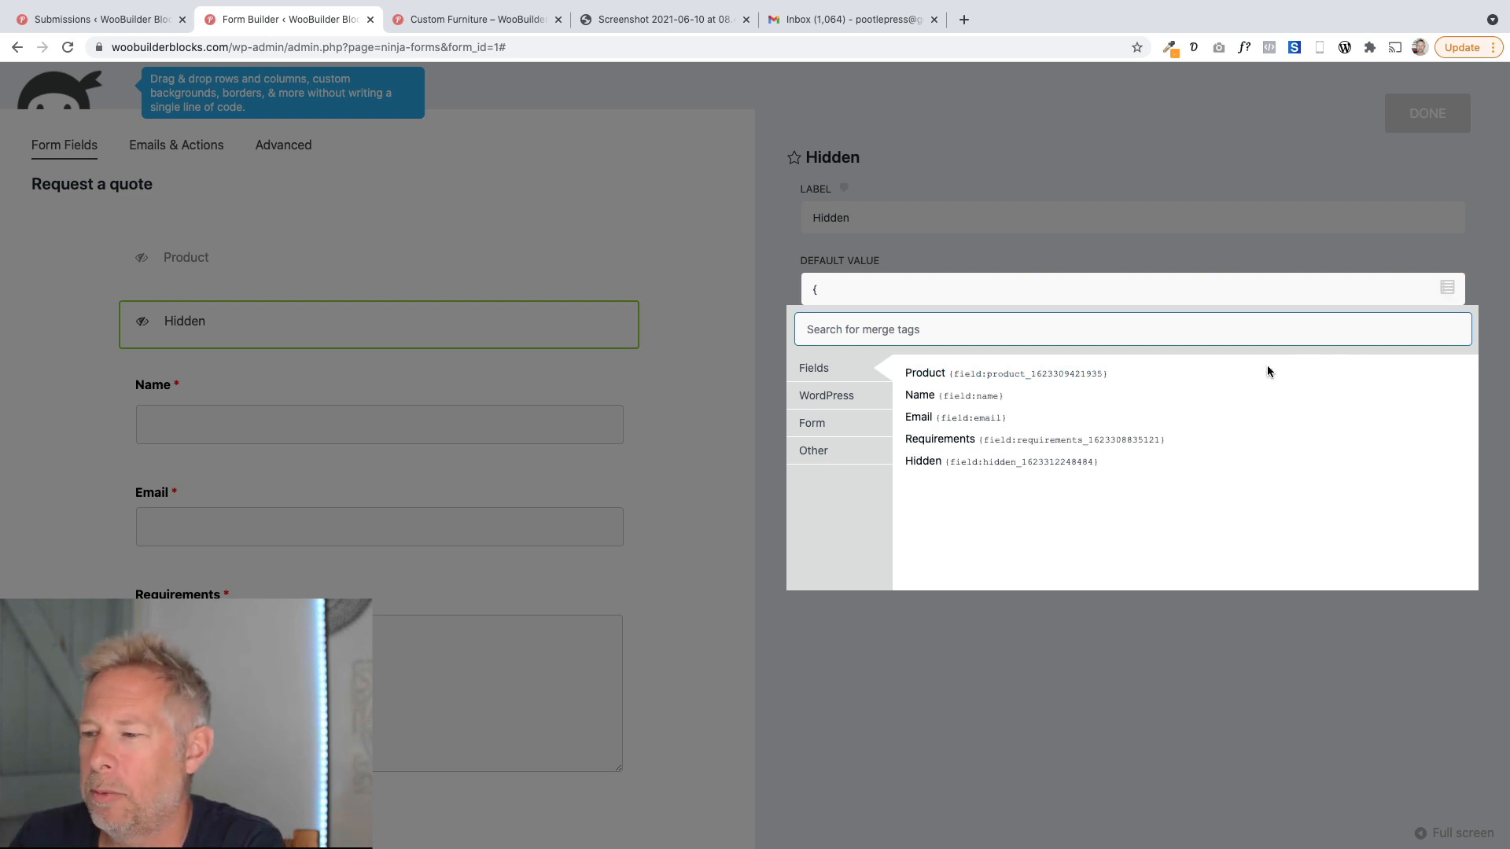
click(850, 399)
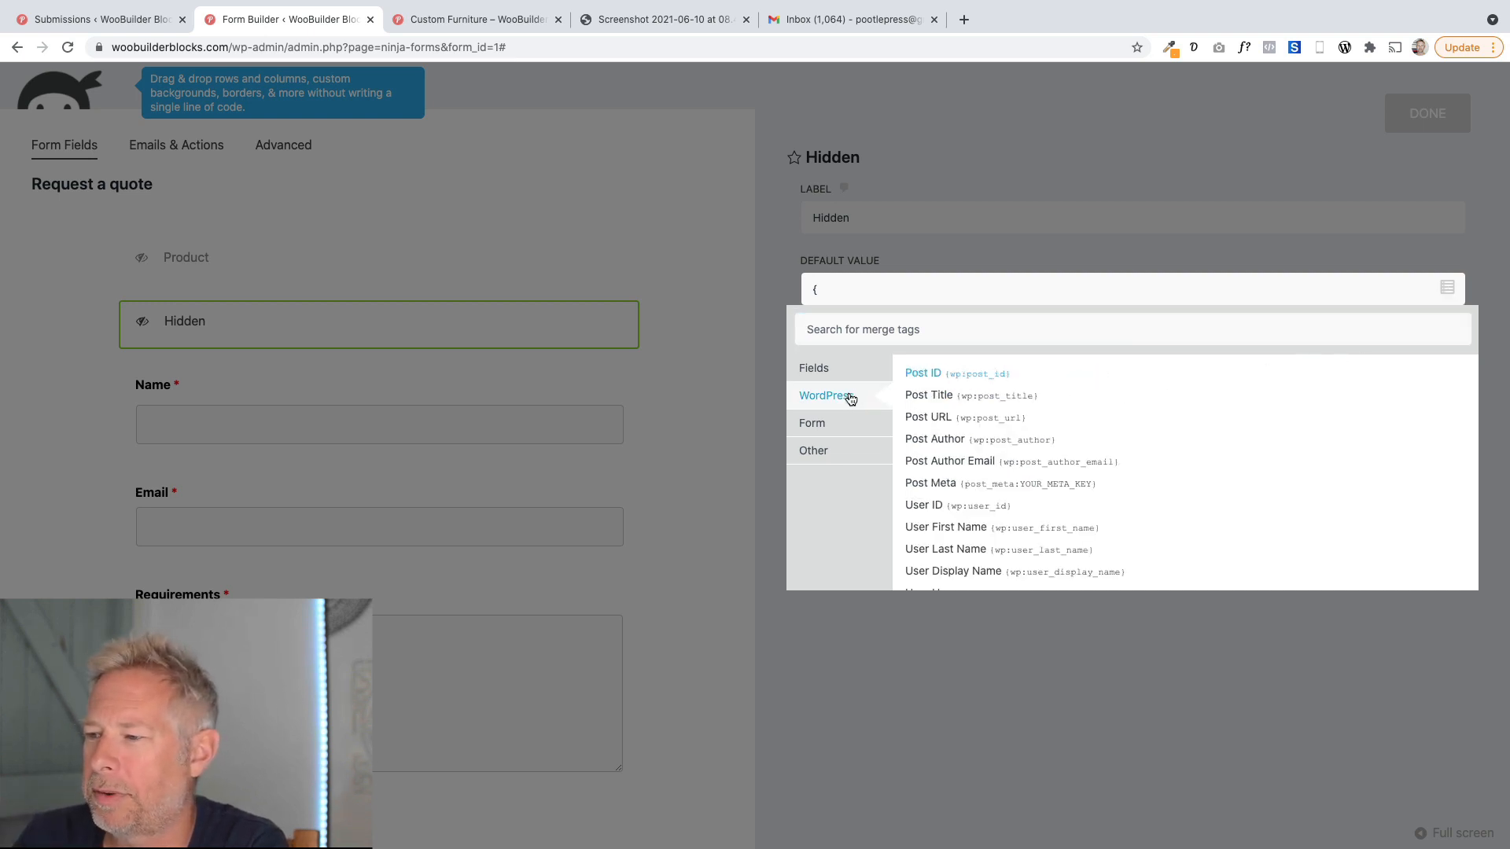
click(973, 401)
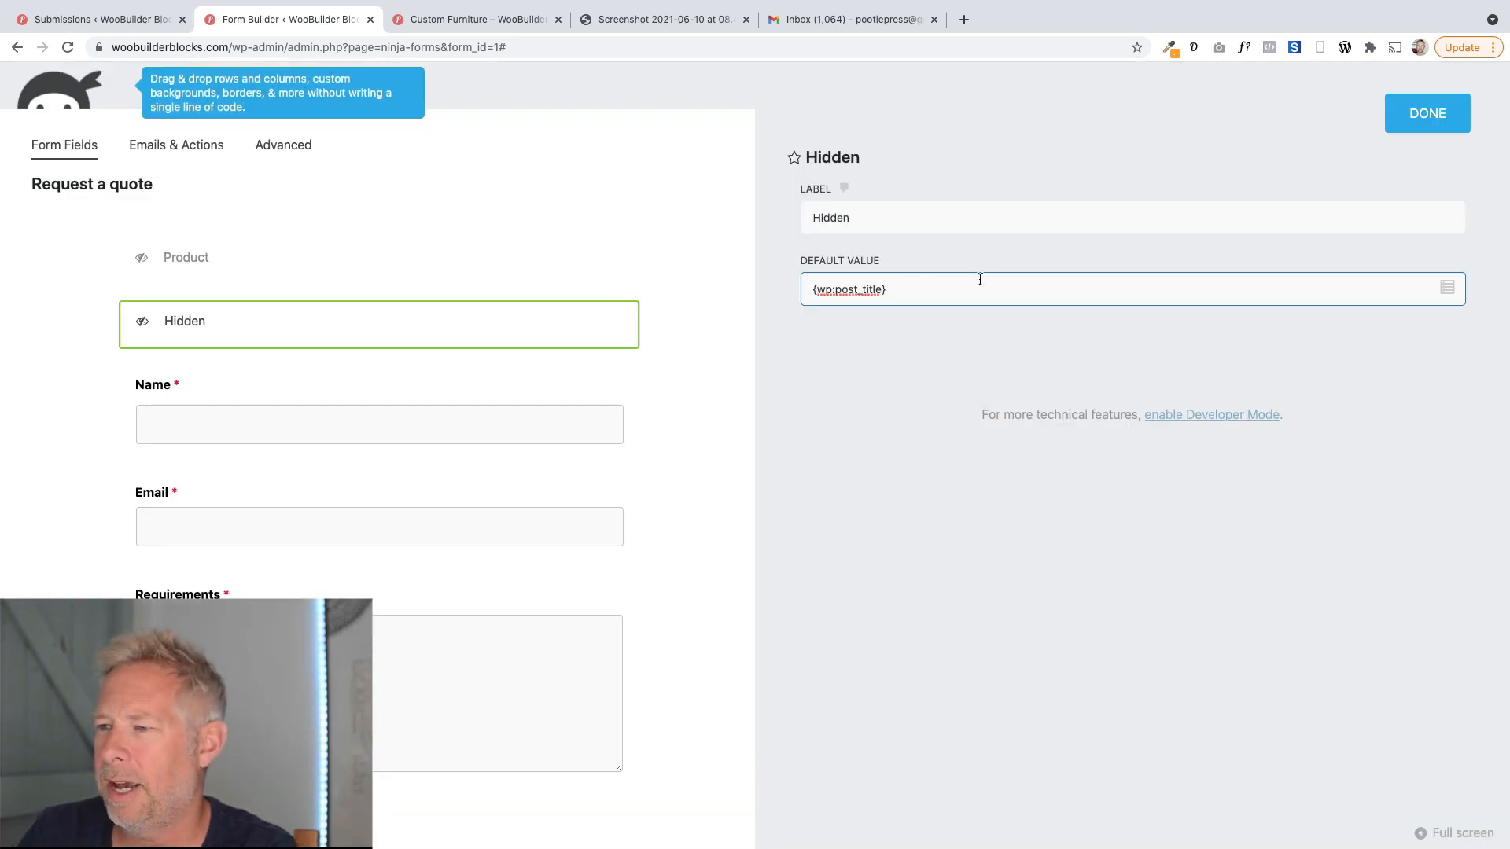
Check the default value against the submissions list and return to the hidden field's settings.
drag(934, 291, 805, 291)
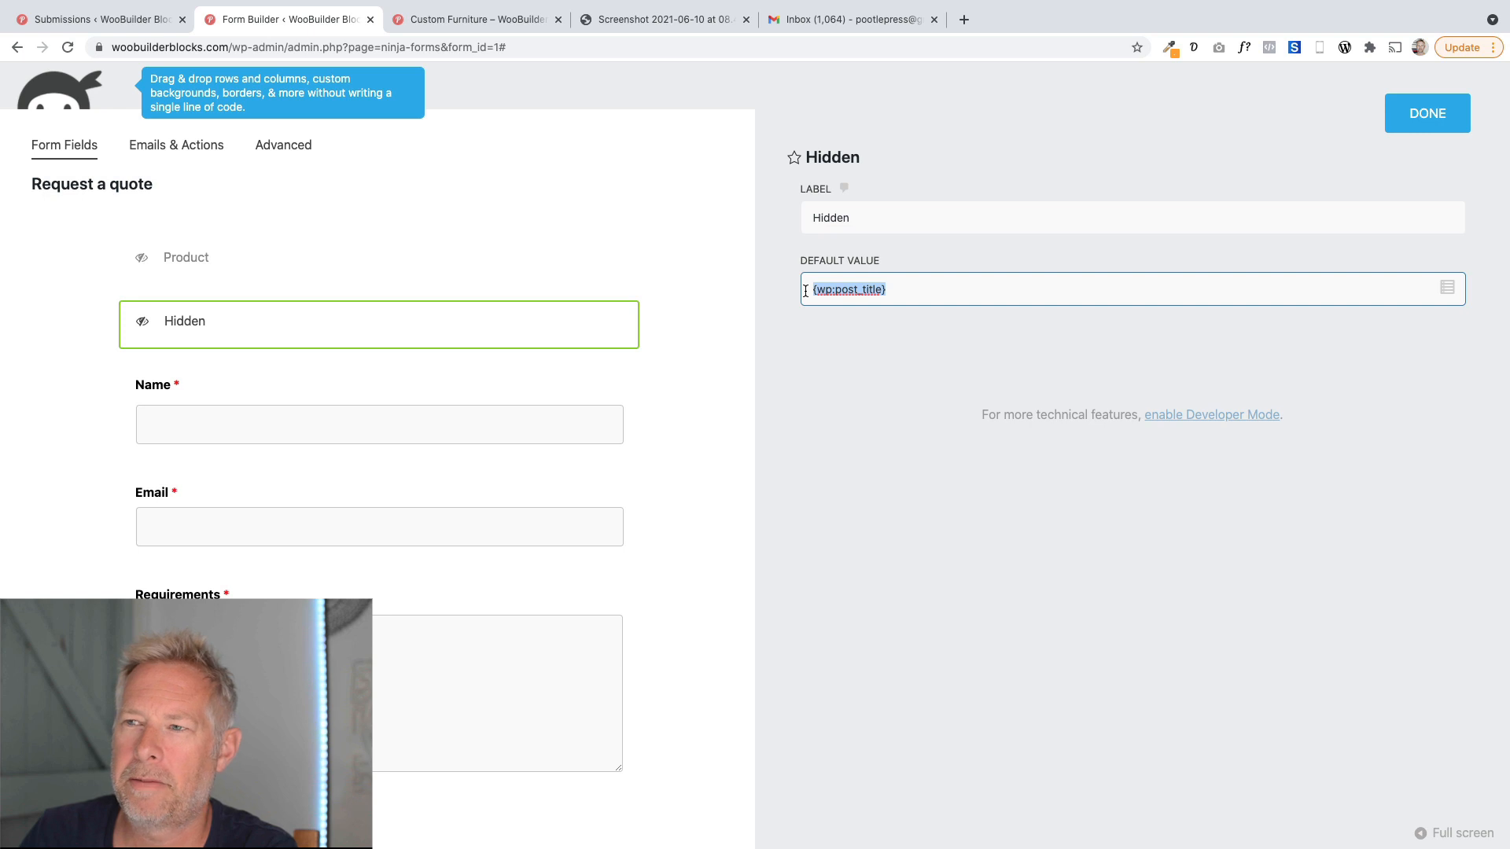
click(99, 19)
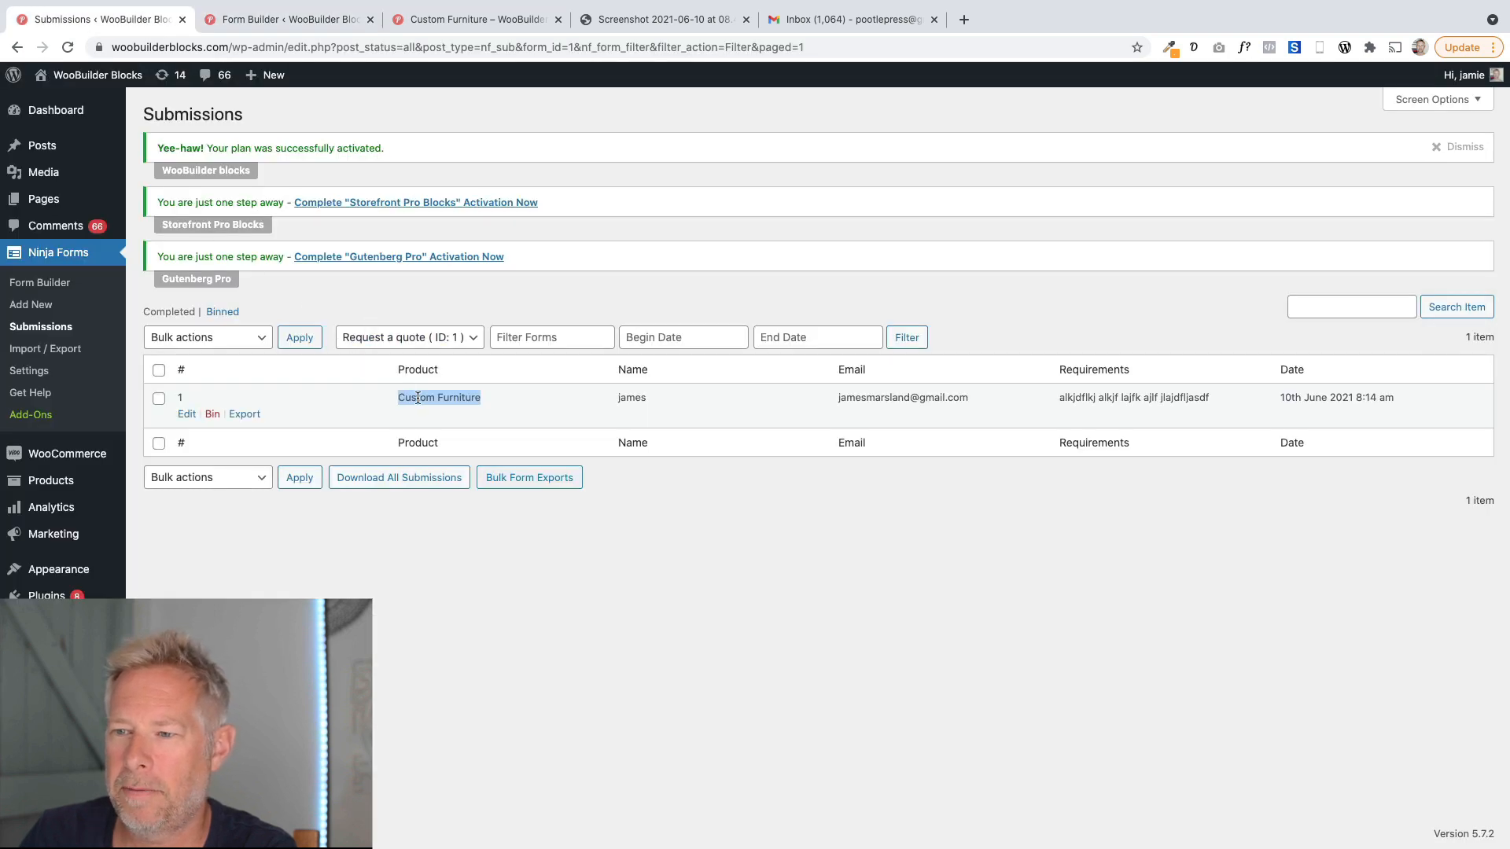
click(242, 22)
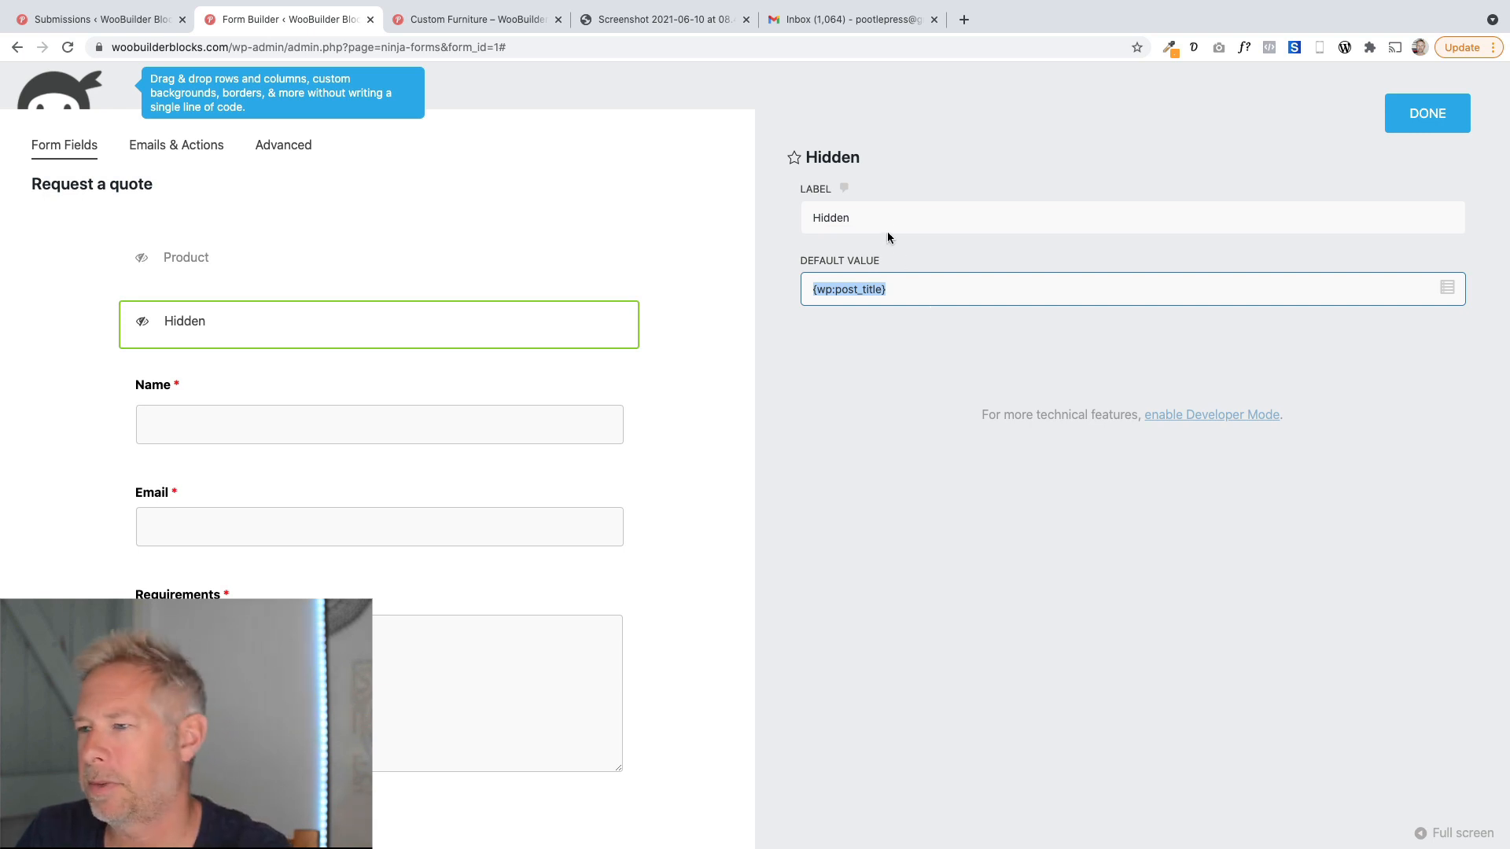
Rename the new hidden field's label to Product Name and close its settings.
drag(895, 217, 789, 217)
text(Product Name)
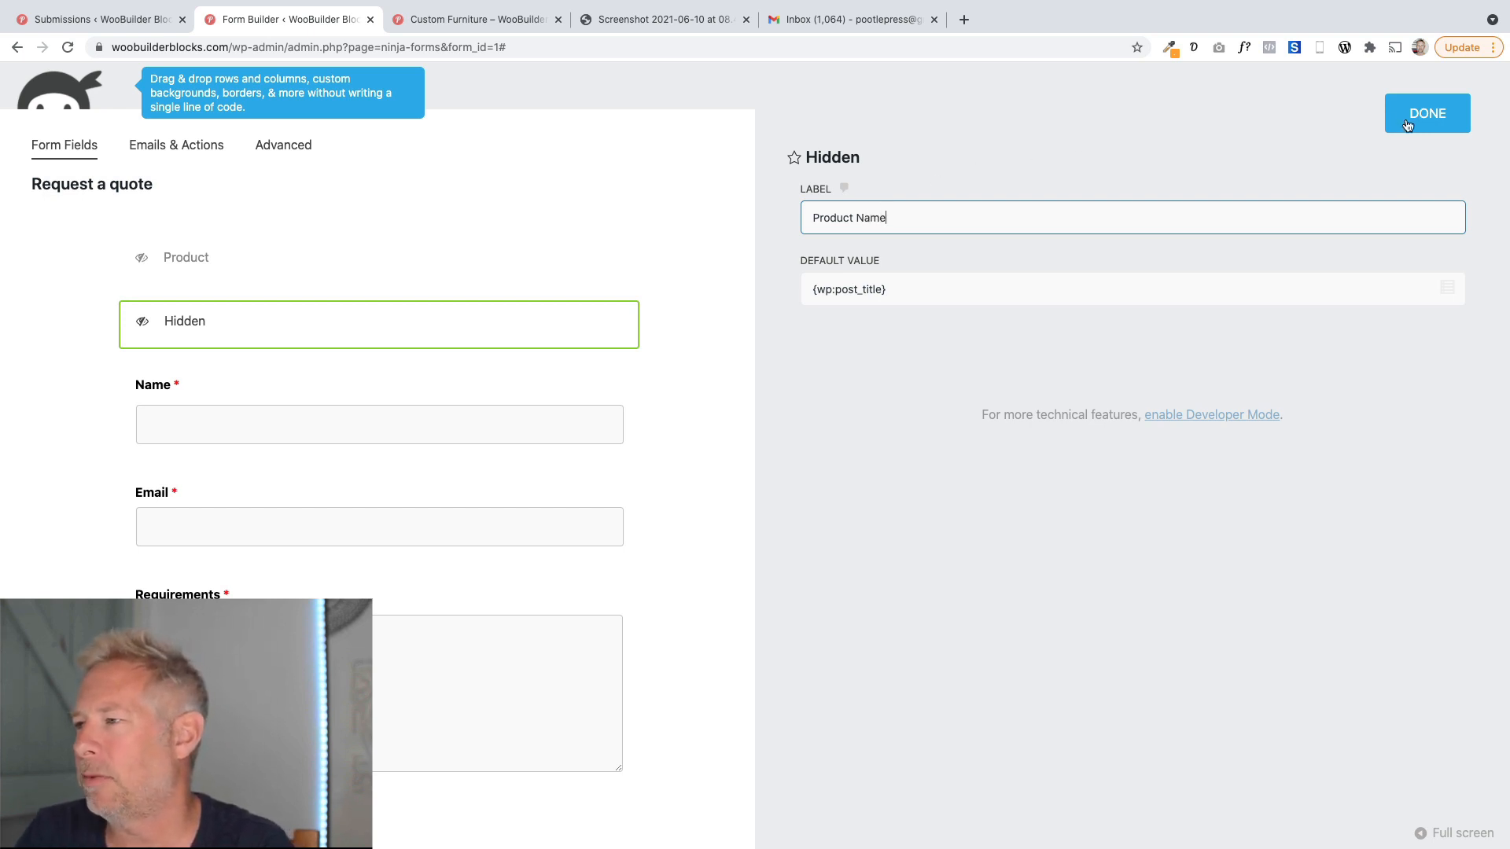
click(1408, 125)
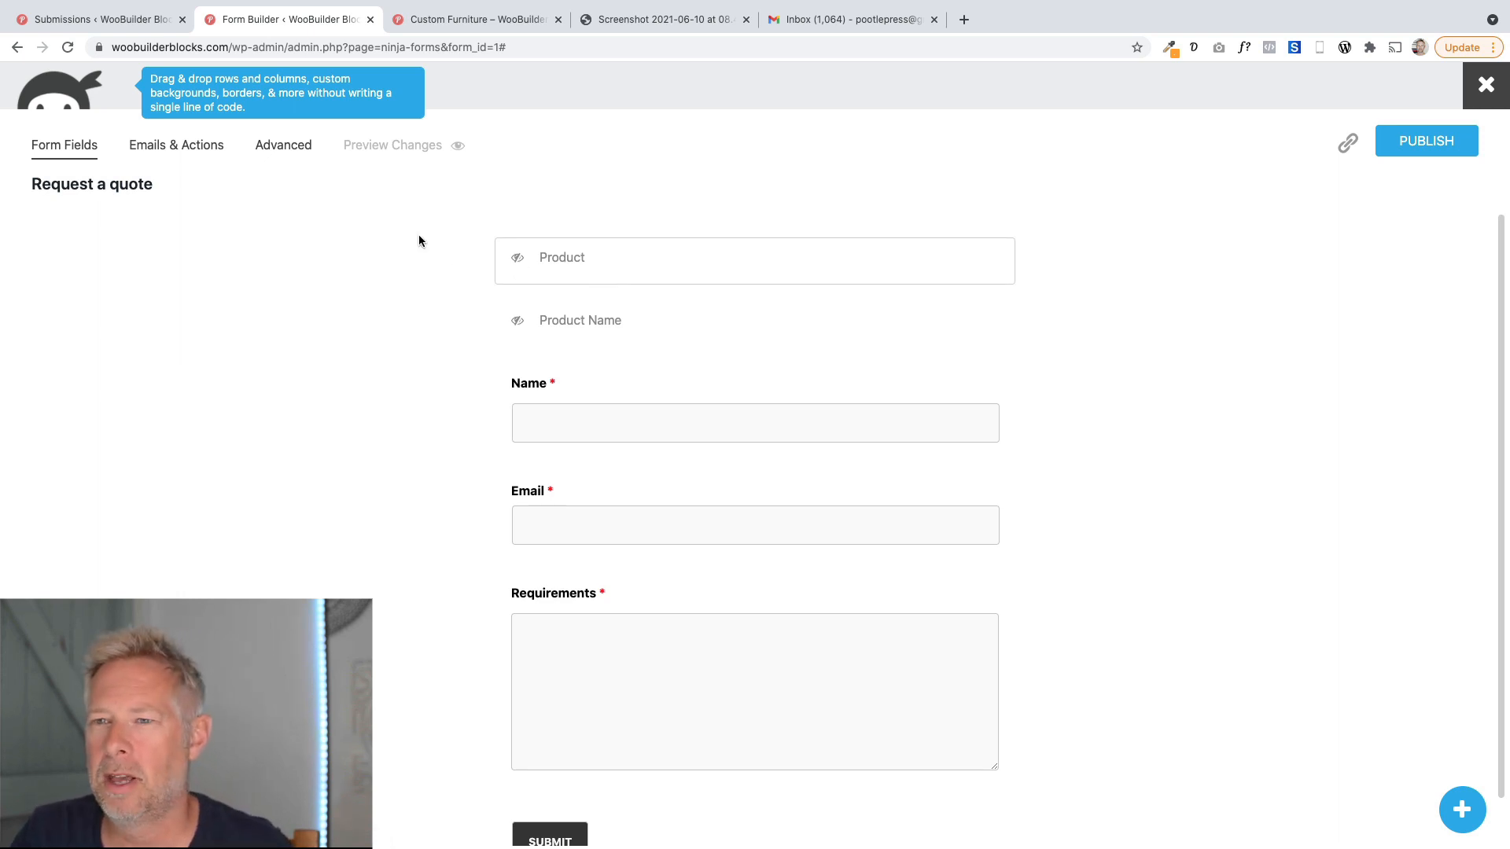
Open the Email Notification action and compare it with the quote email screenshot.
click(191, 156)
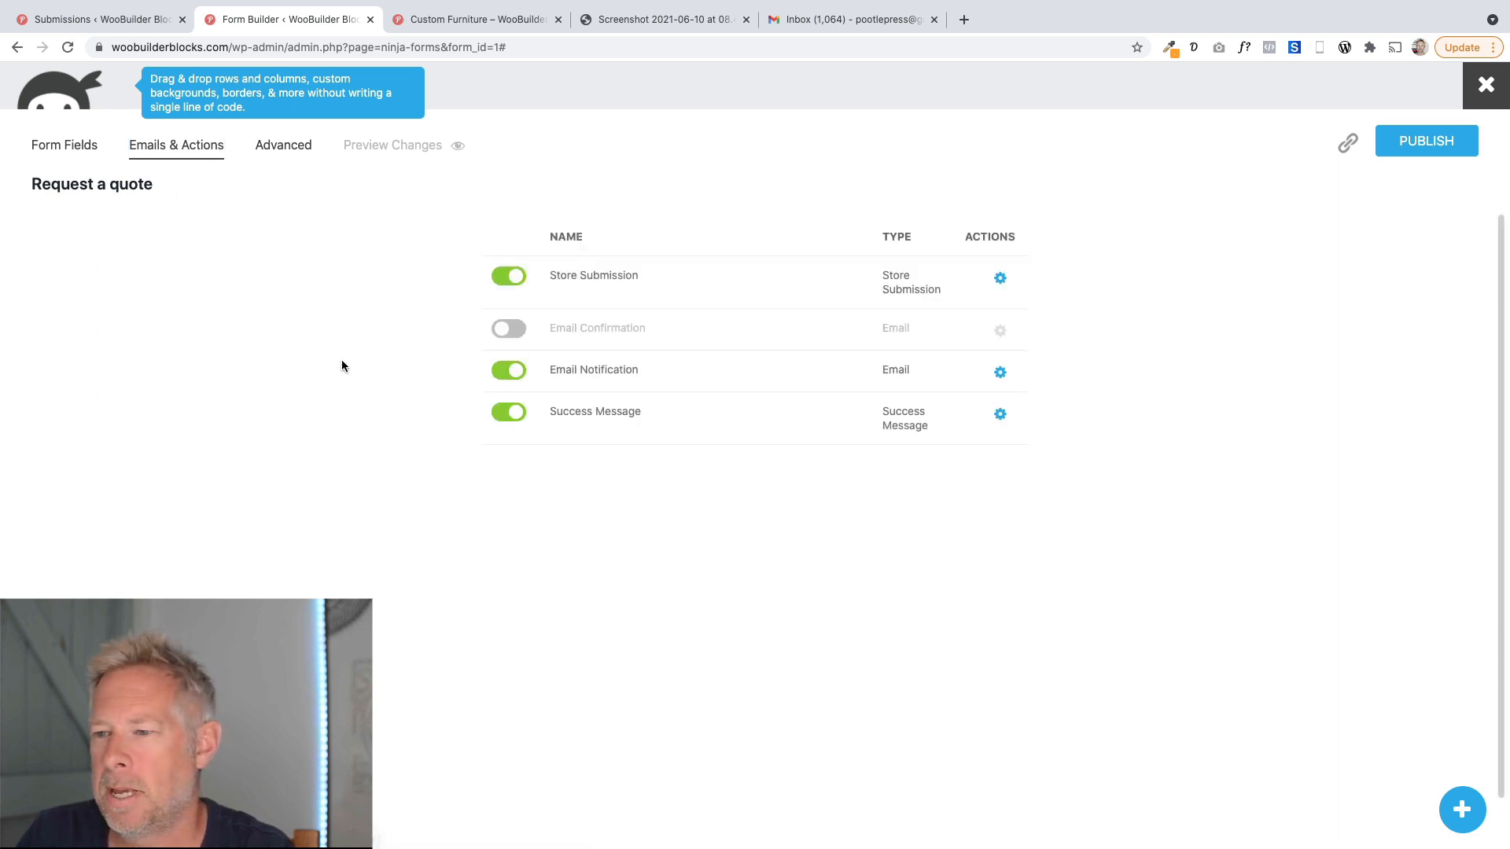
click(637, 376)
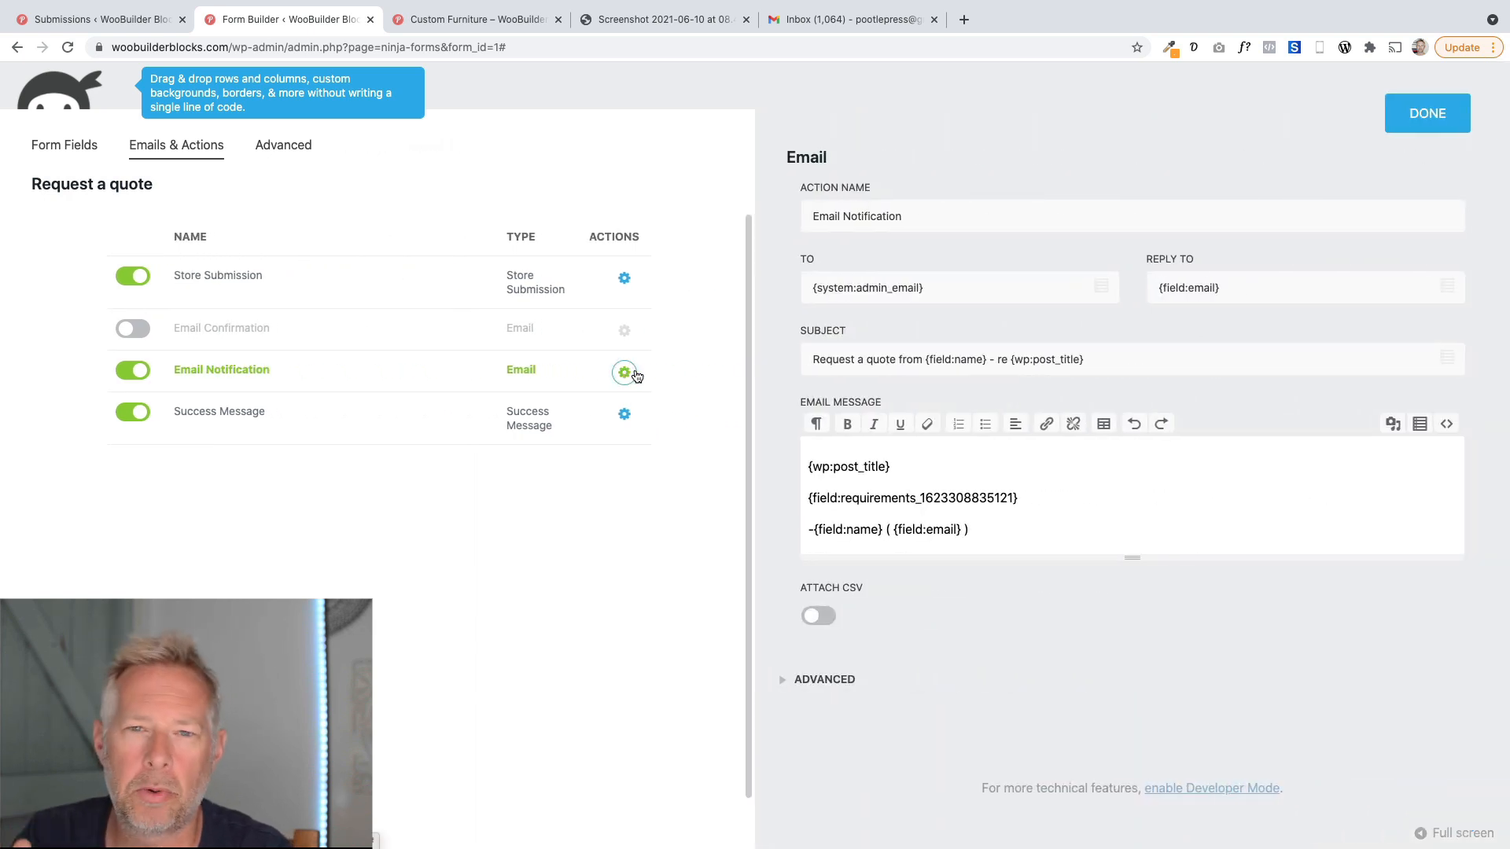
click(621, 16)
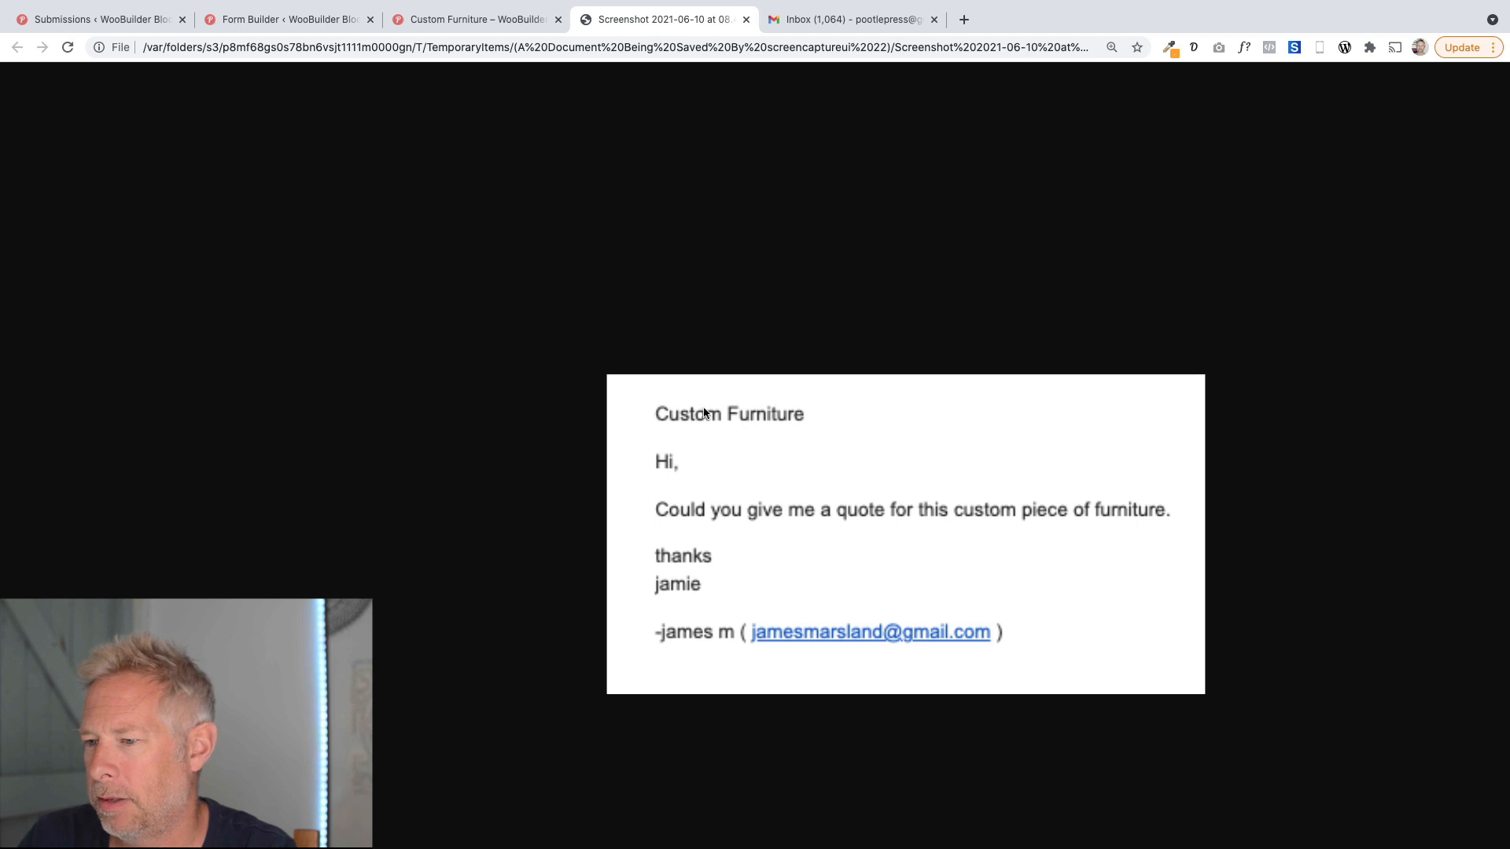
click(296, 23)
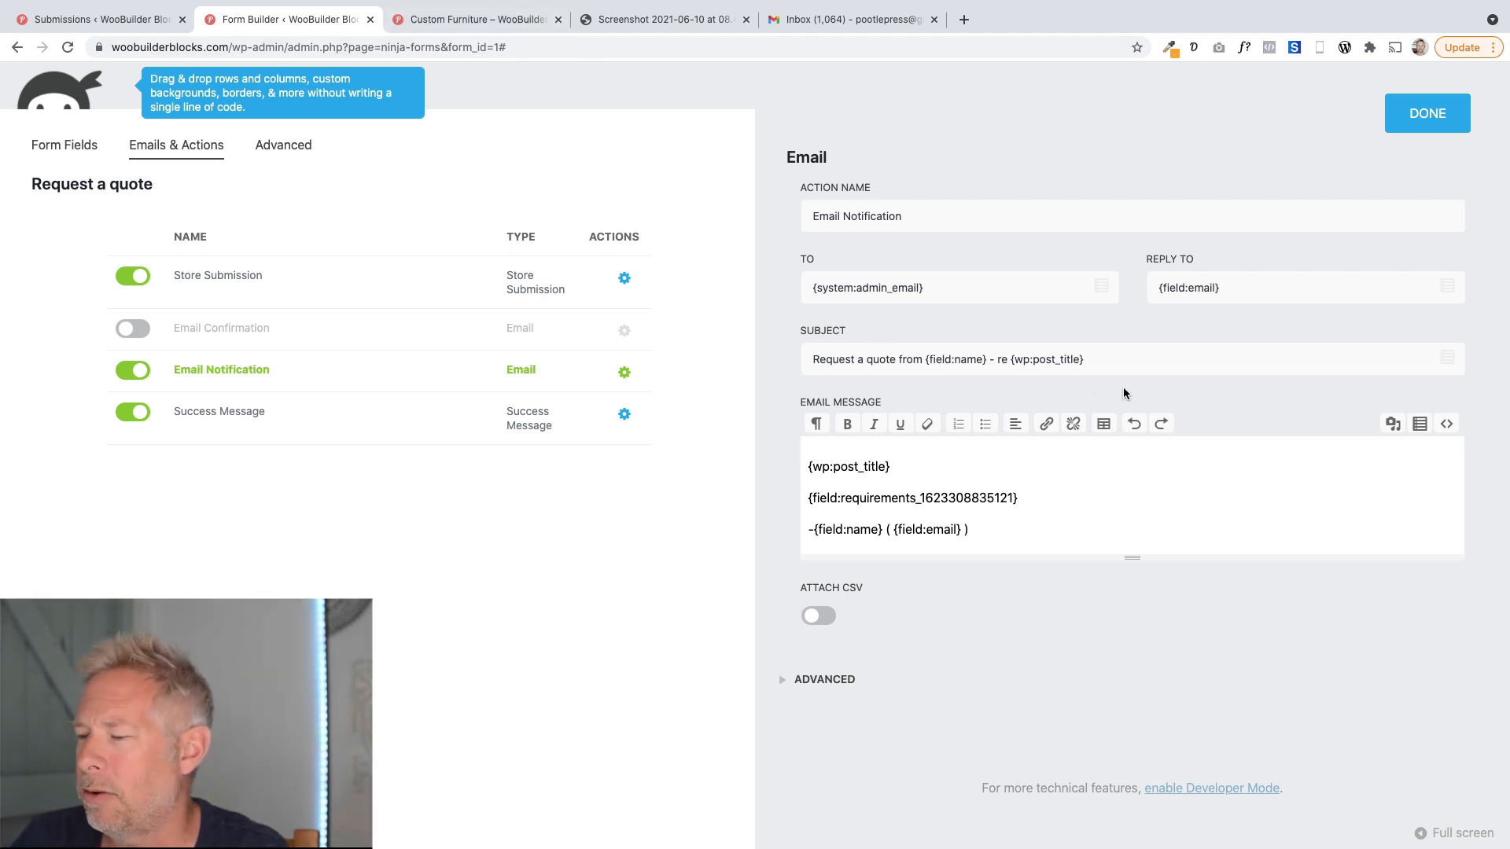
Try re-inserting the Post Title merge tag into the email subject and message, removing the duplicate in the subject.
drag(1085, 359, 1010, 357)
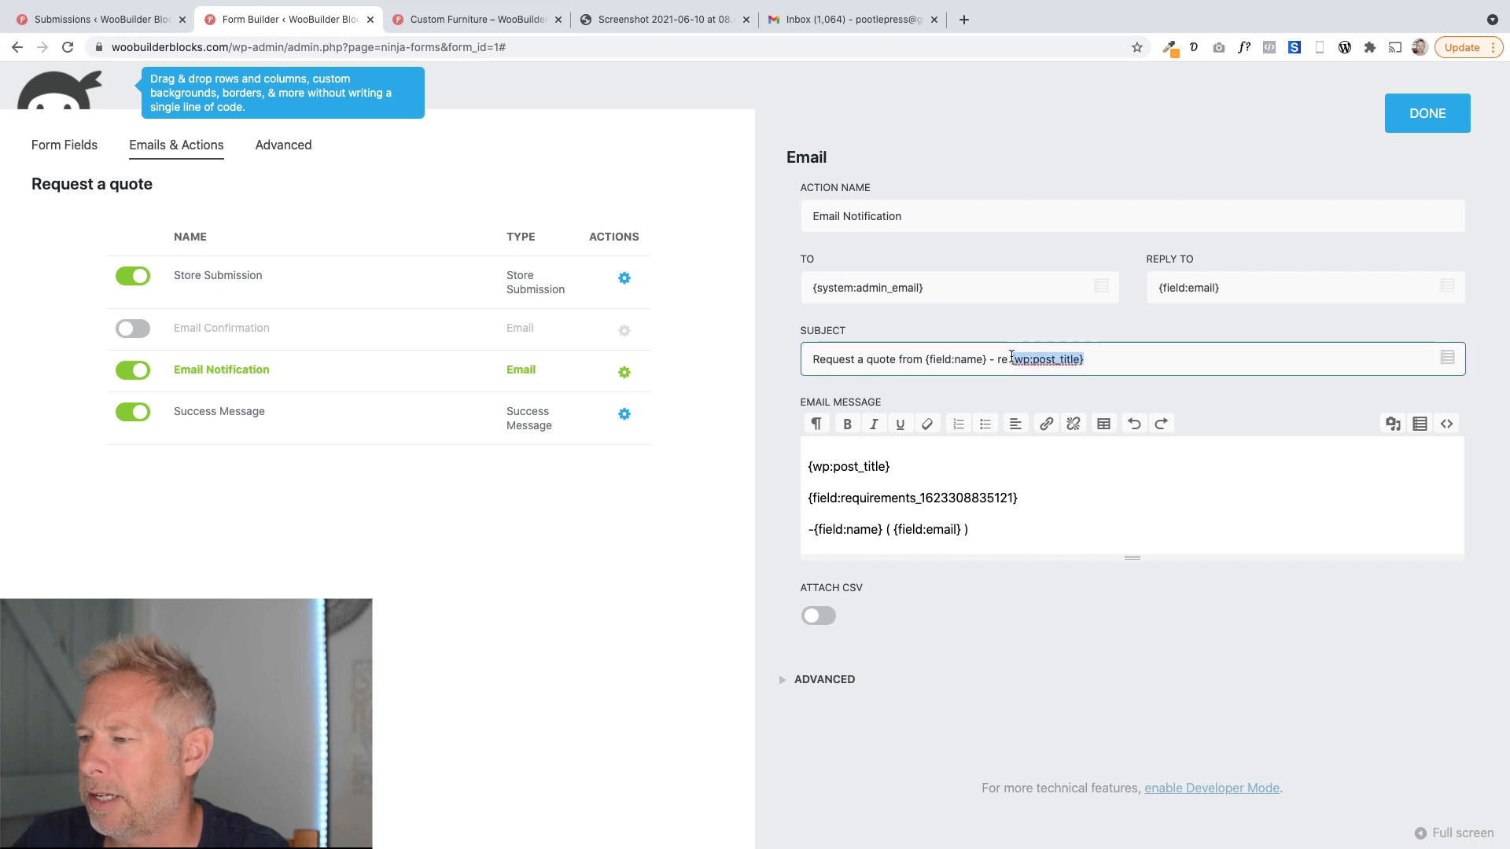
drag(1130, 353, 1010, 359)
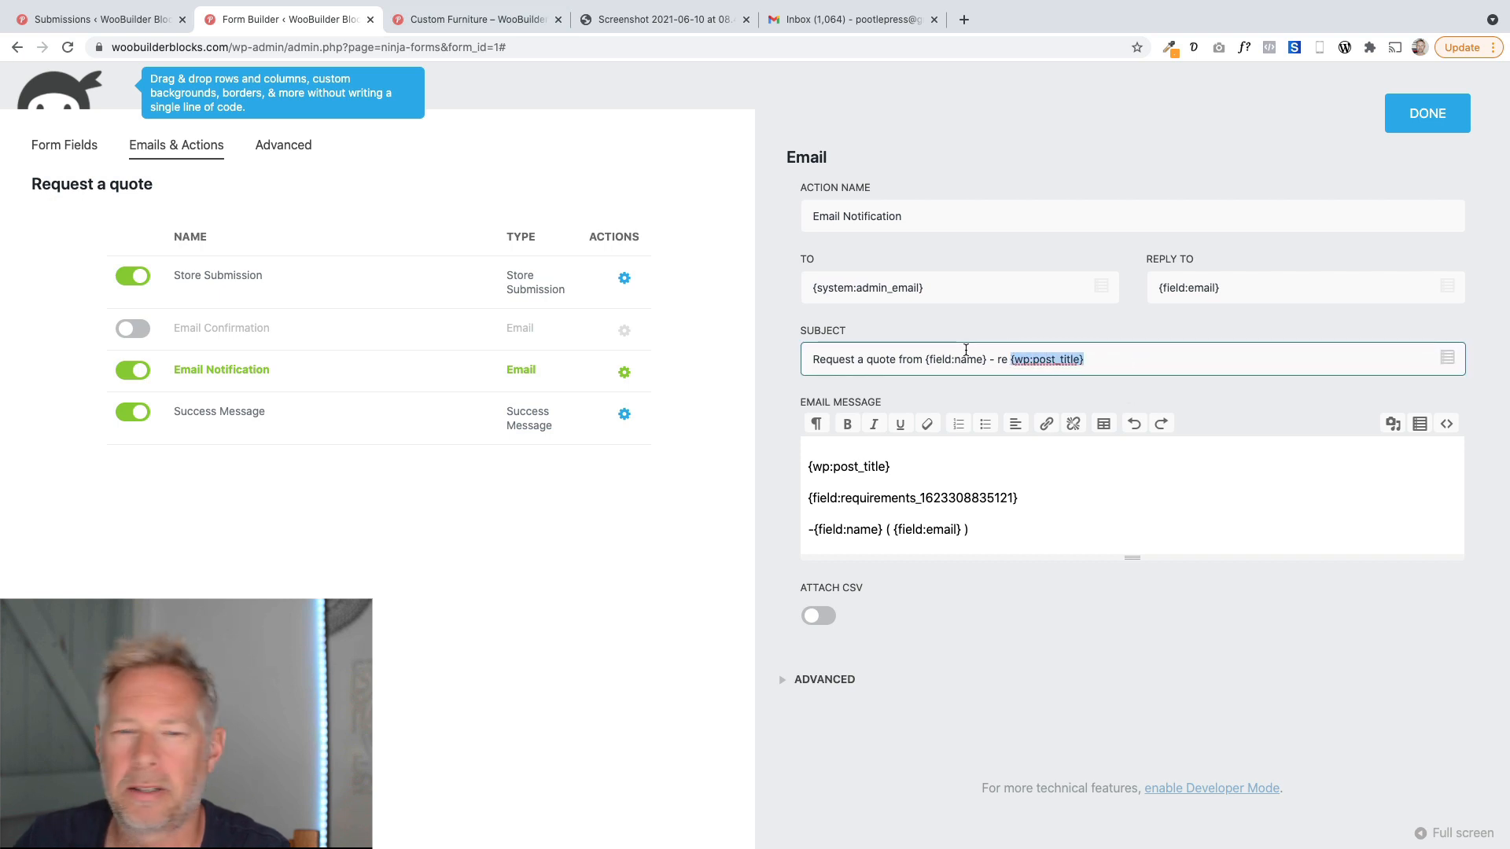
click(1121, 353)
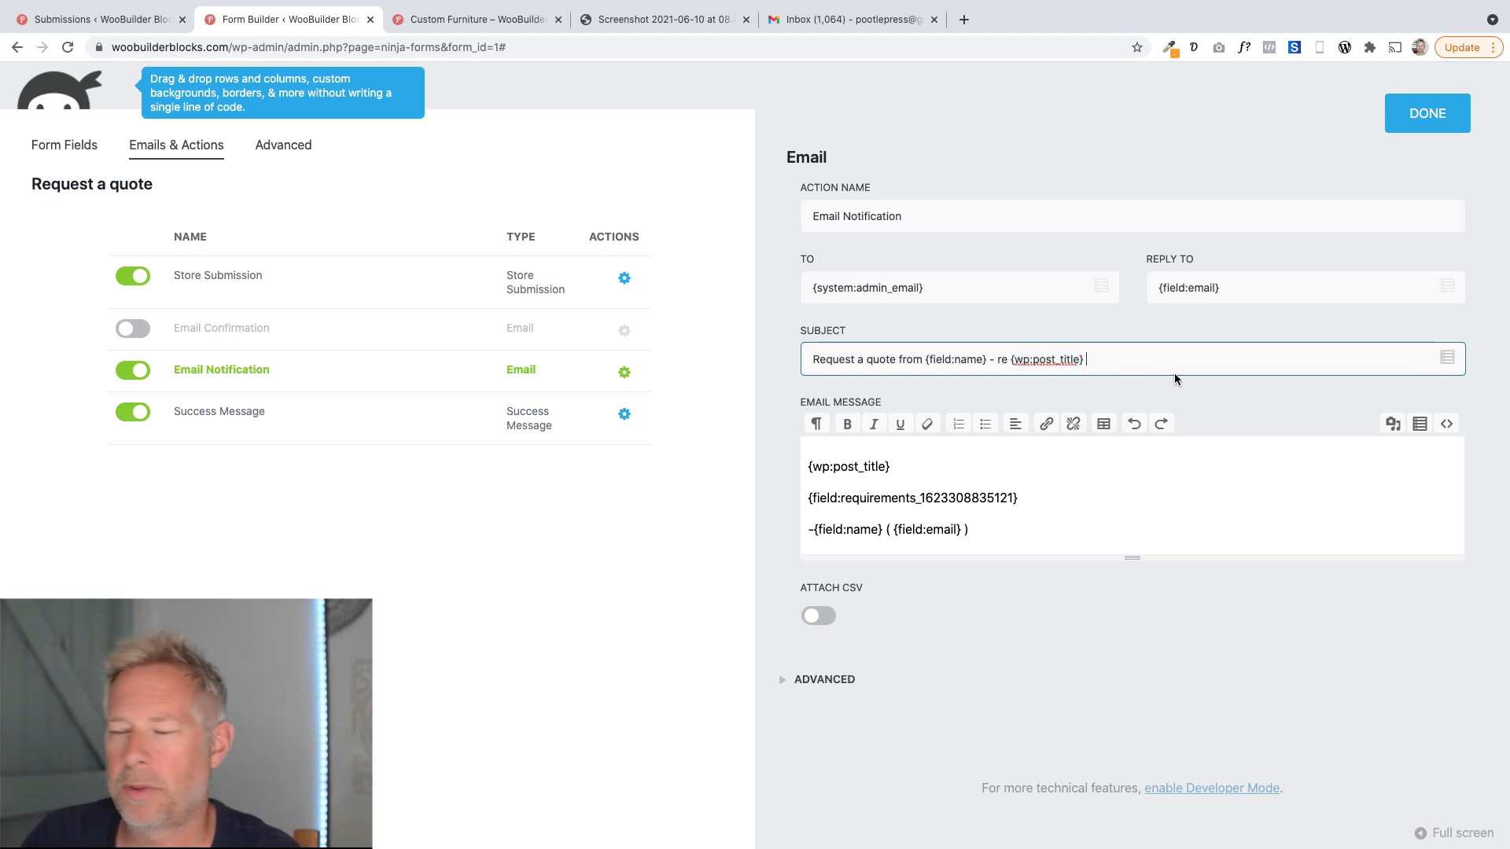
click(1446, 360)
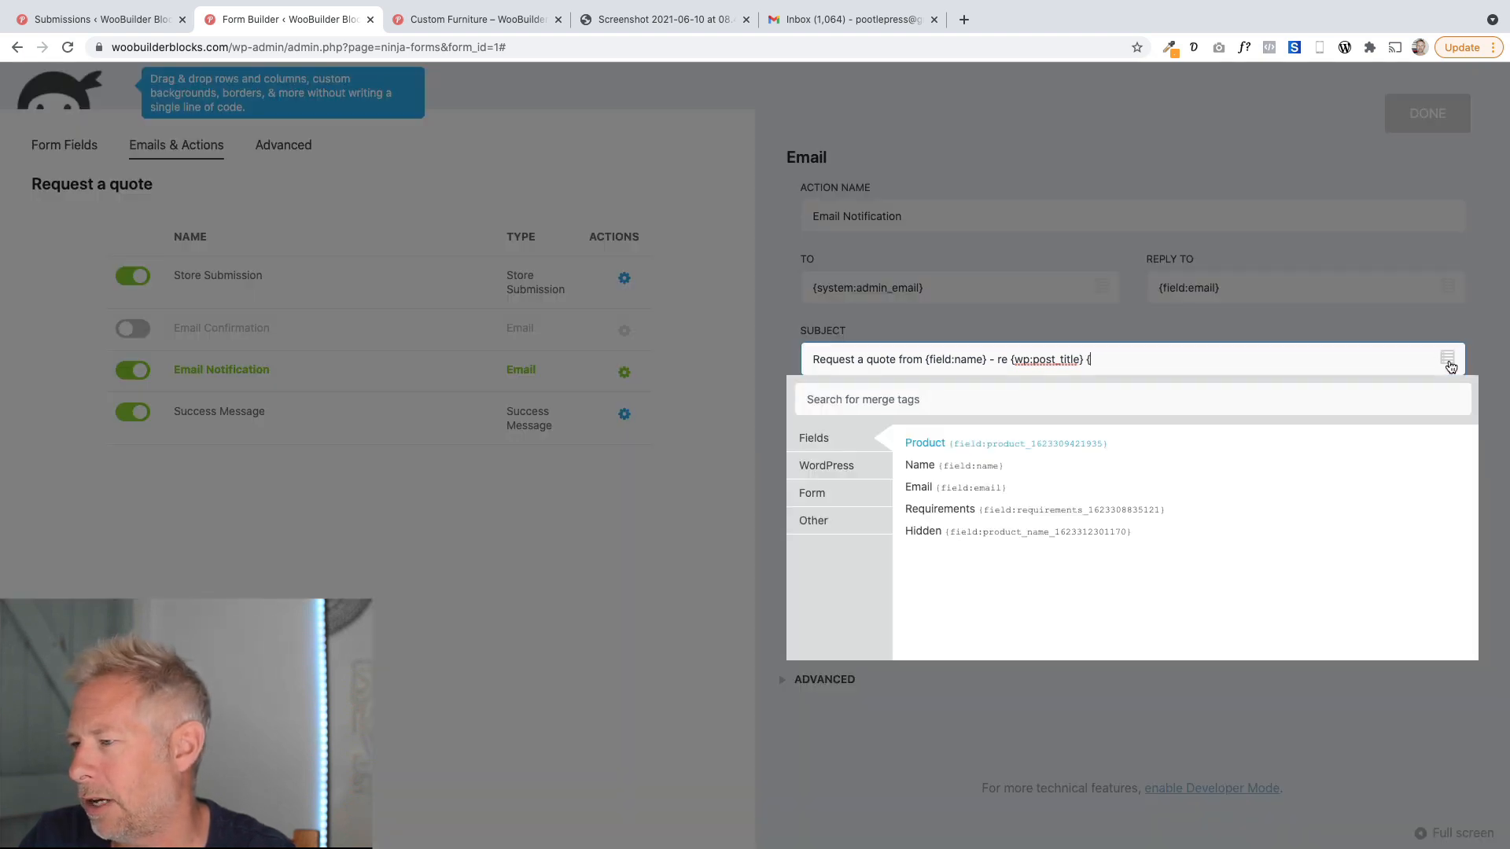
click(859, 470)
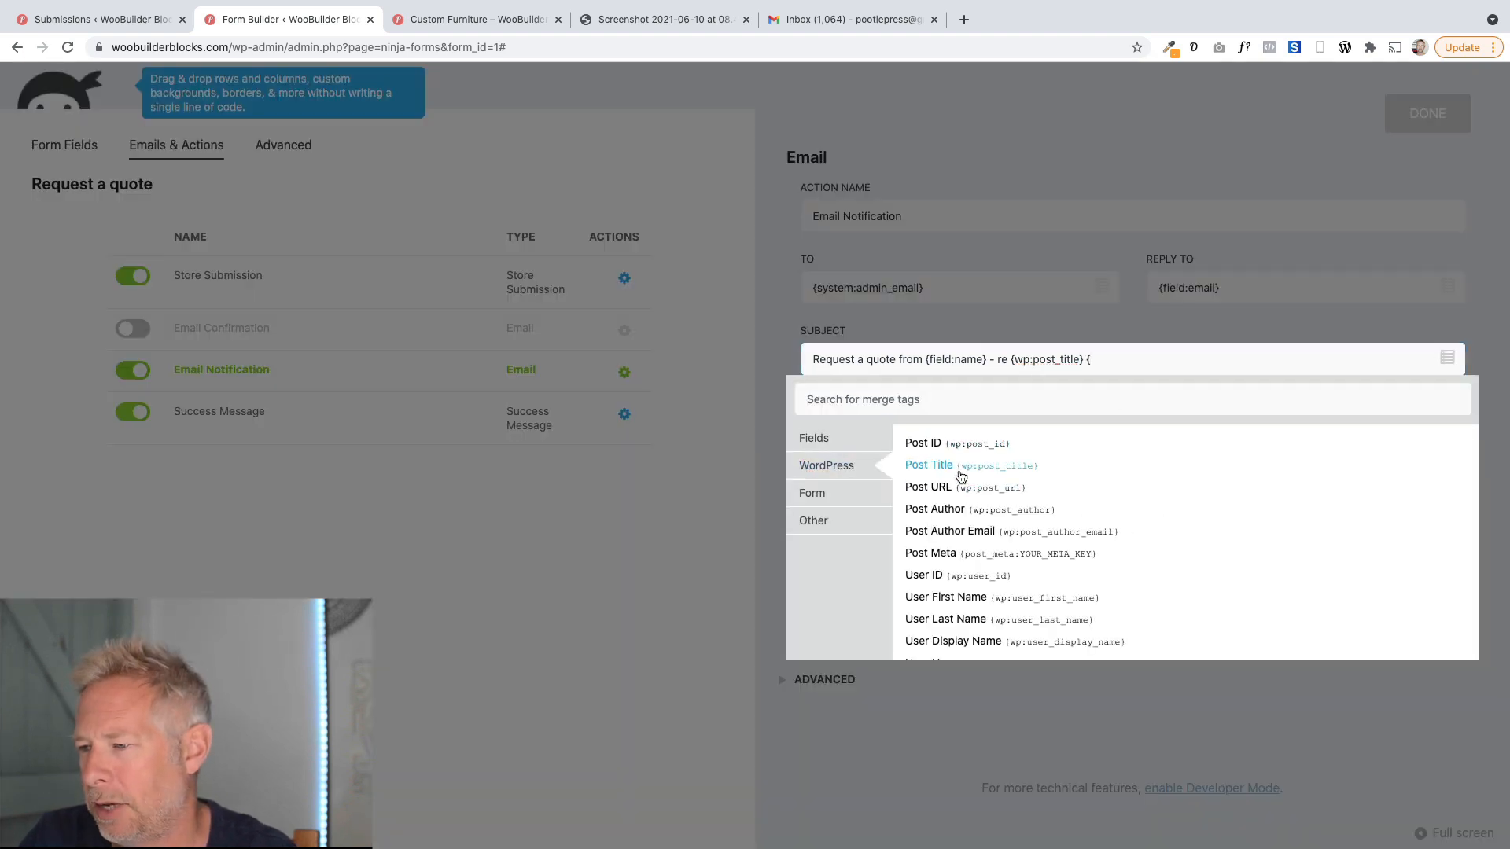
click(961, 477)
drag(1186, 367, 1088, 360)
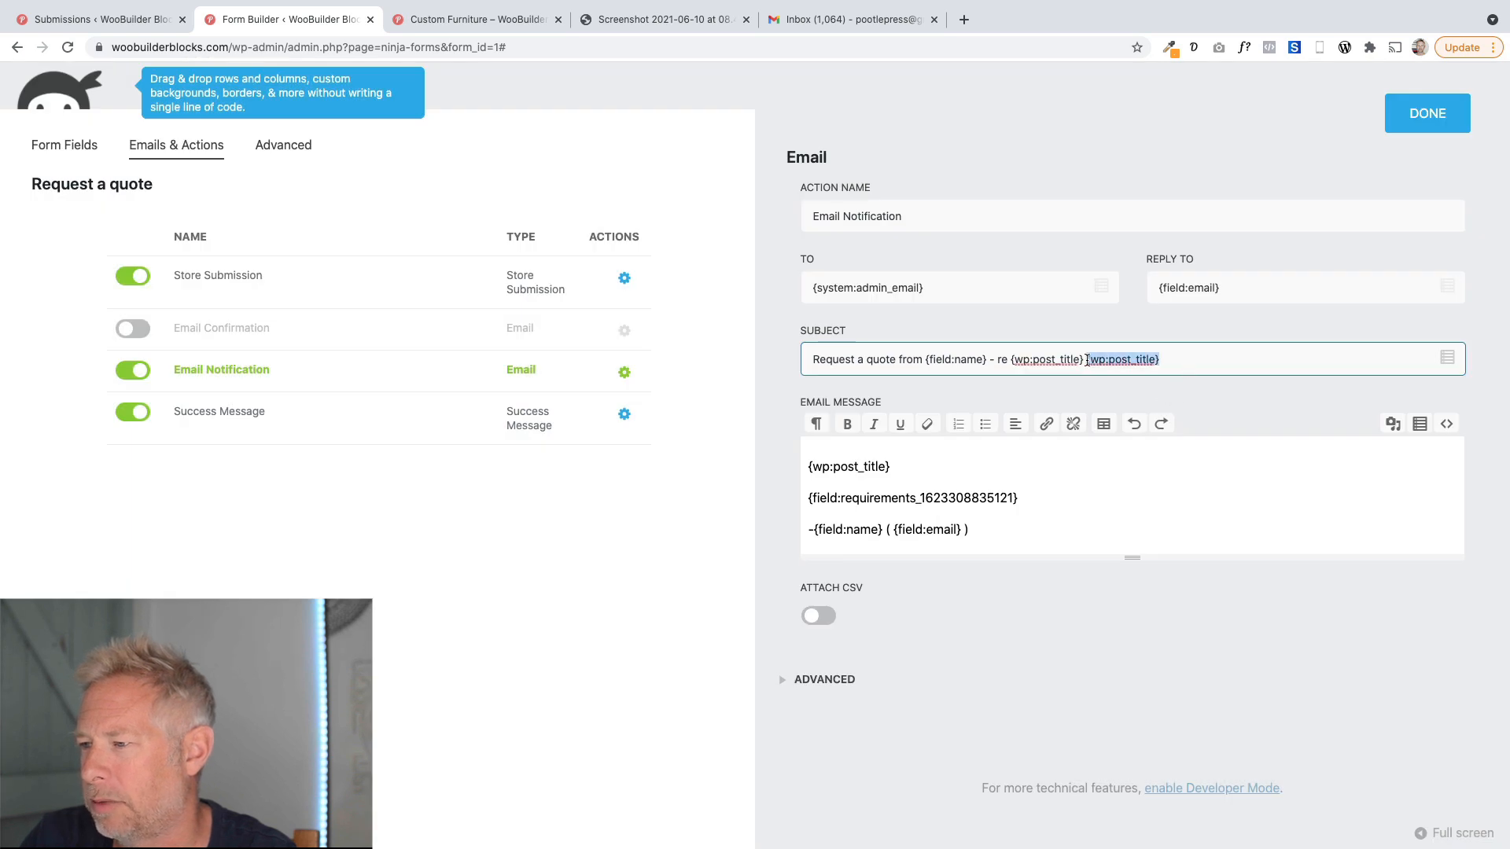
key(BackSpace)
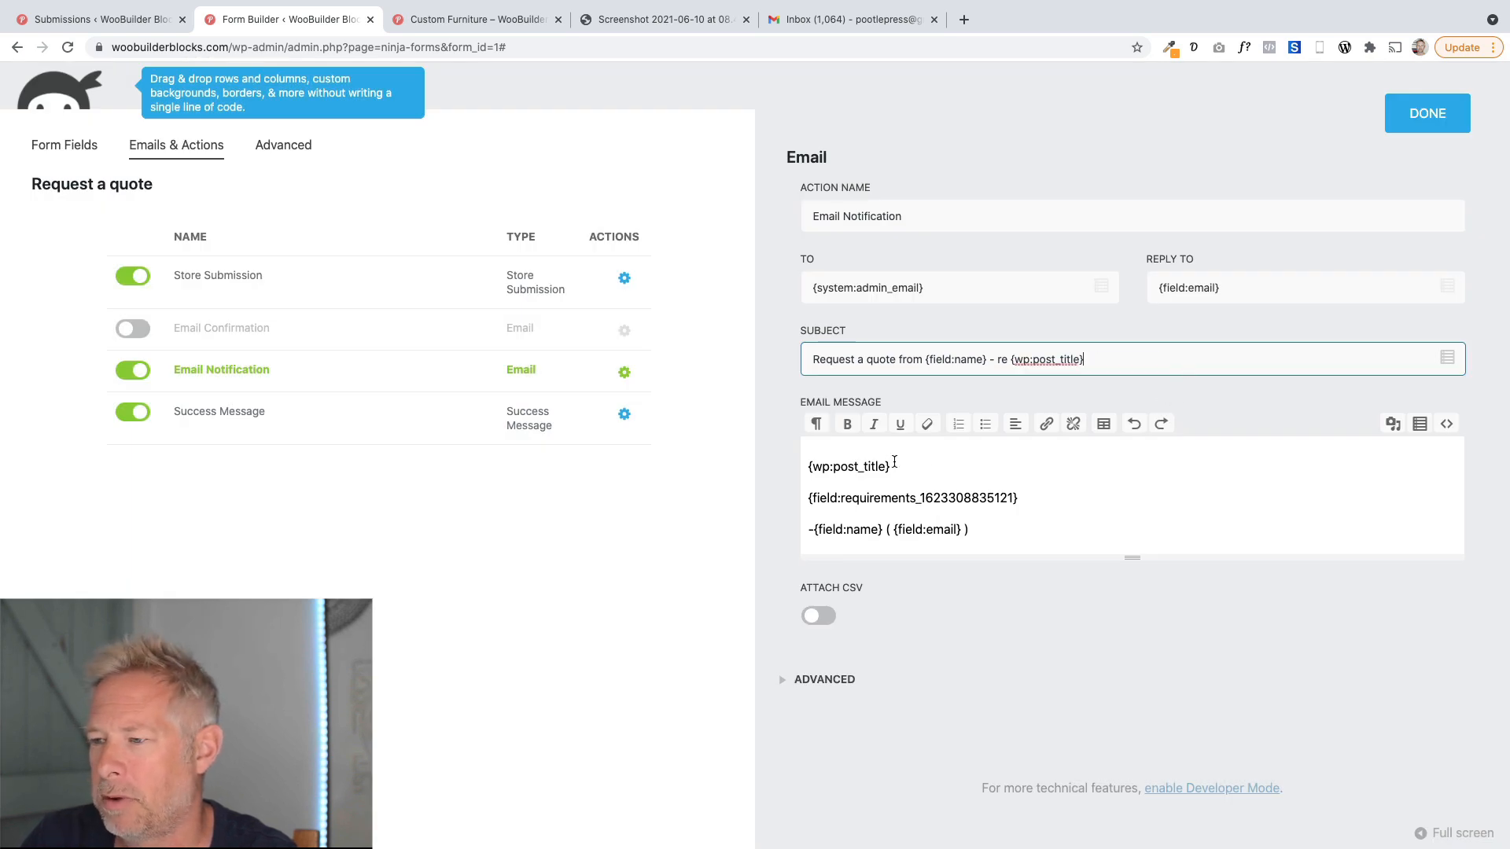
drag(894, 464, 808, 466)
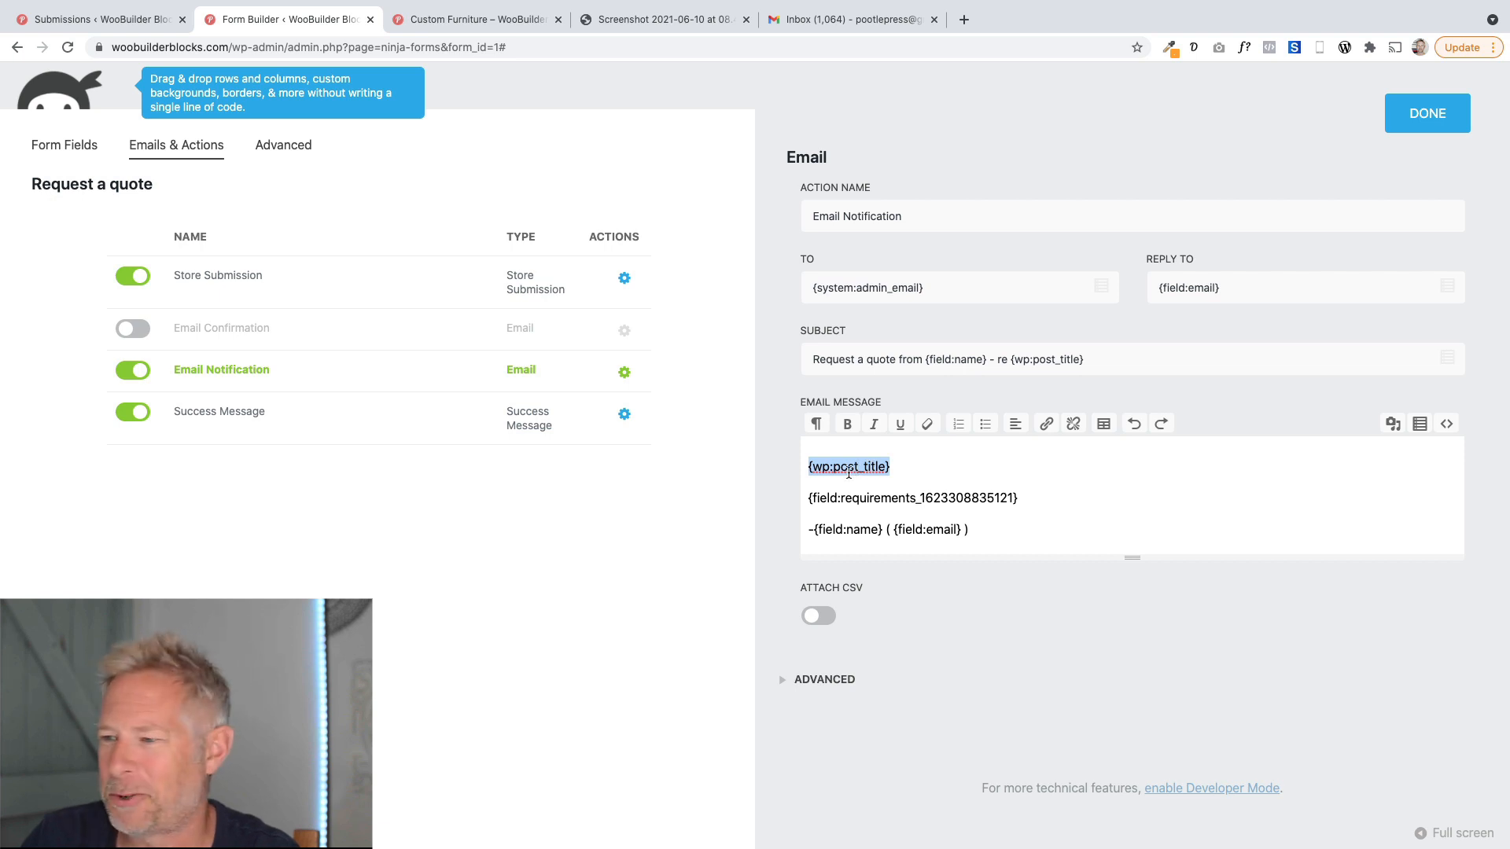
click(1420, 425)
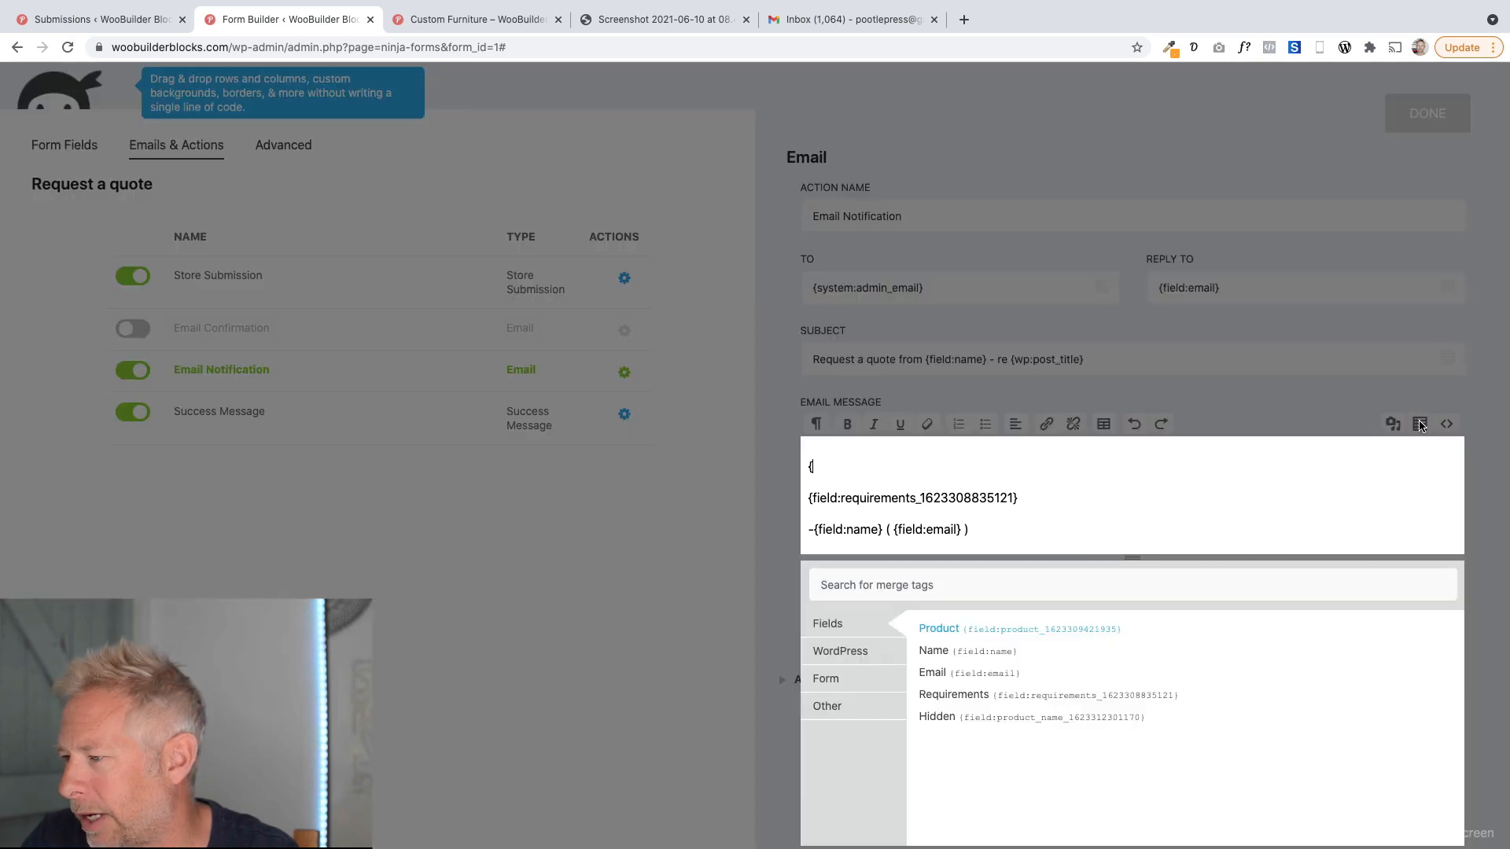
click(851, 650)
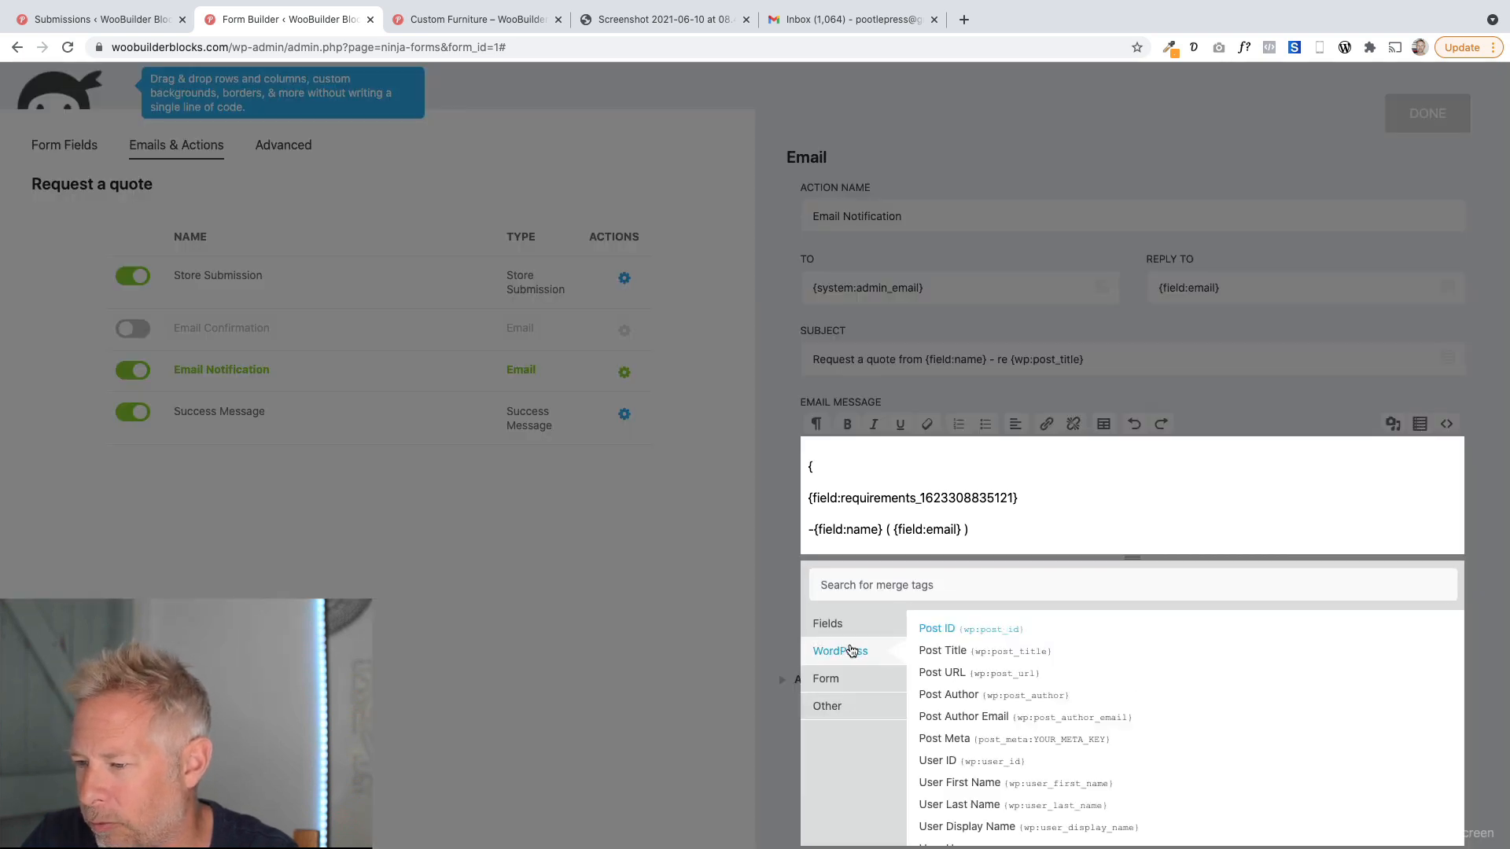
click(974, 658)
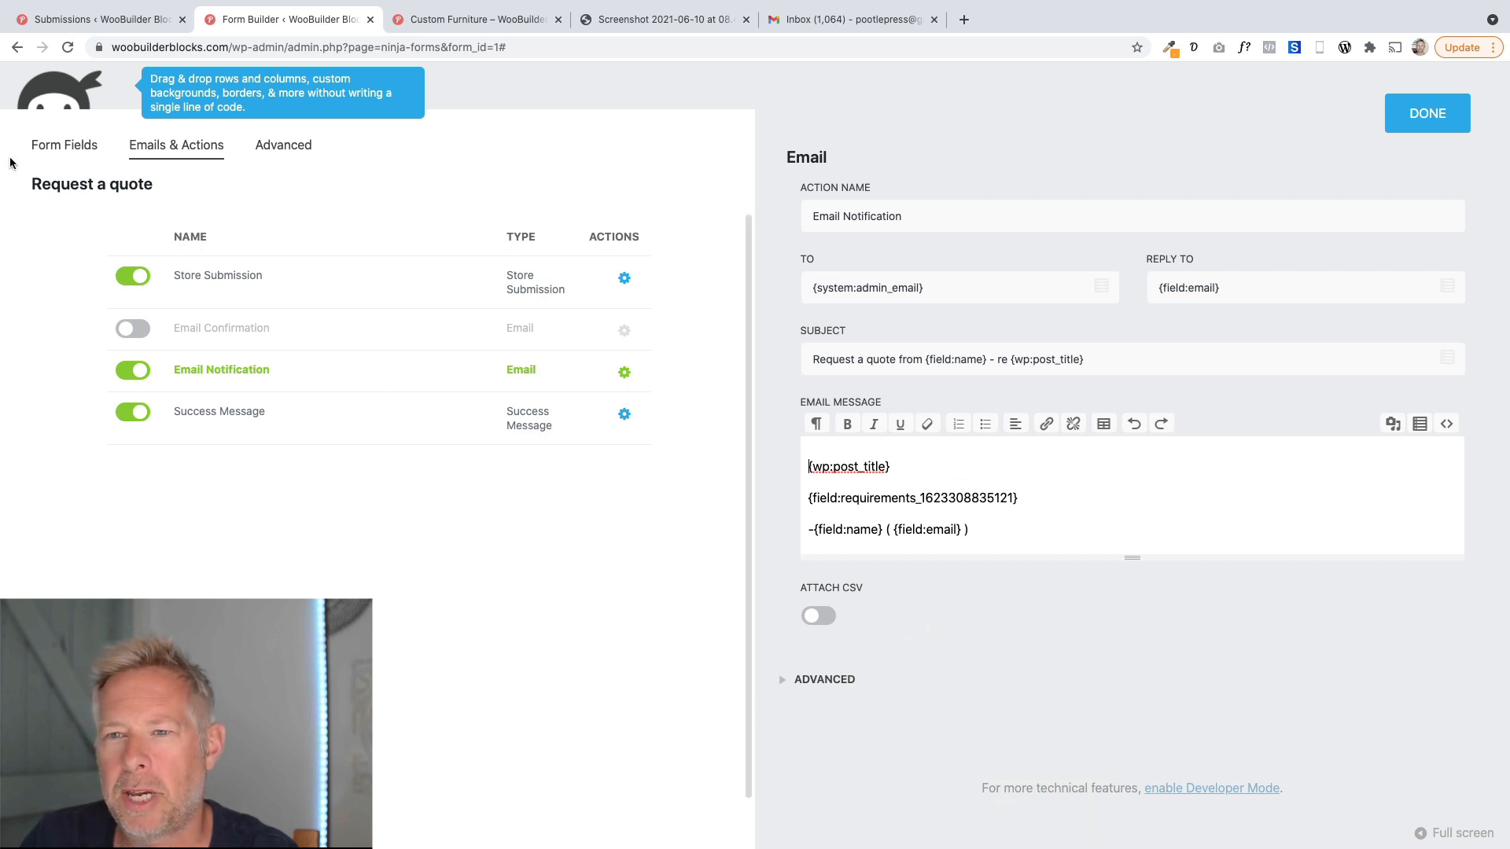
Review the Product and Product Name hidden fields' default values and the email notification subject's post title tag.
click(38, 147)
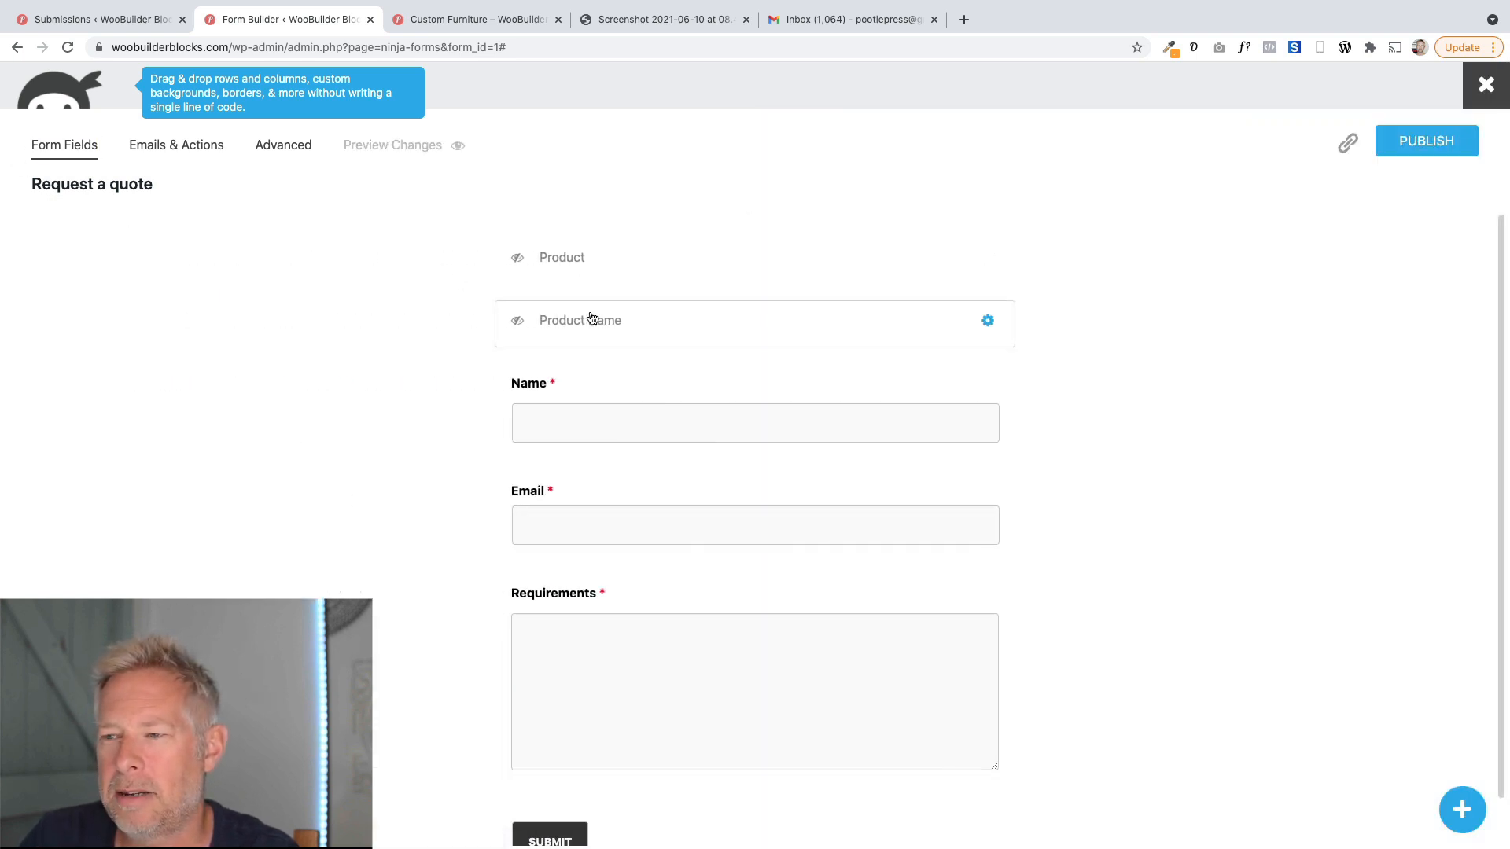
click(589, 318)
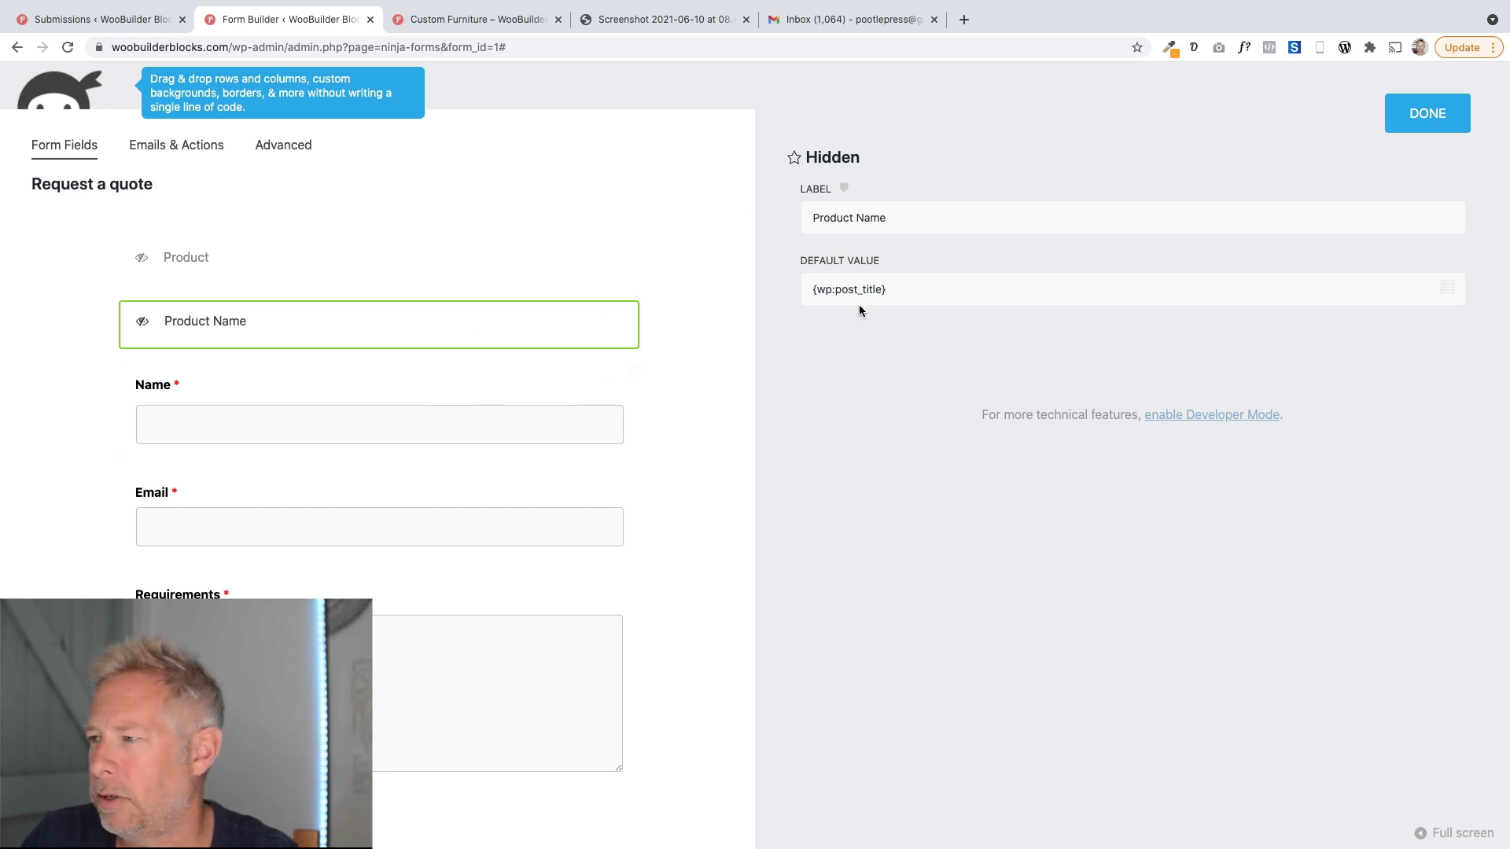
click(1437, 115)
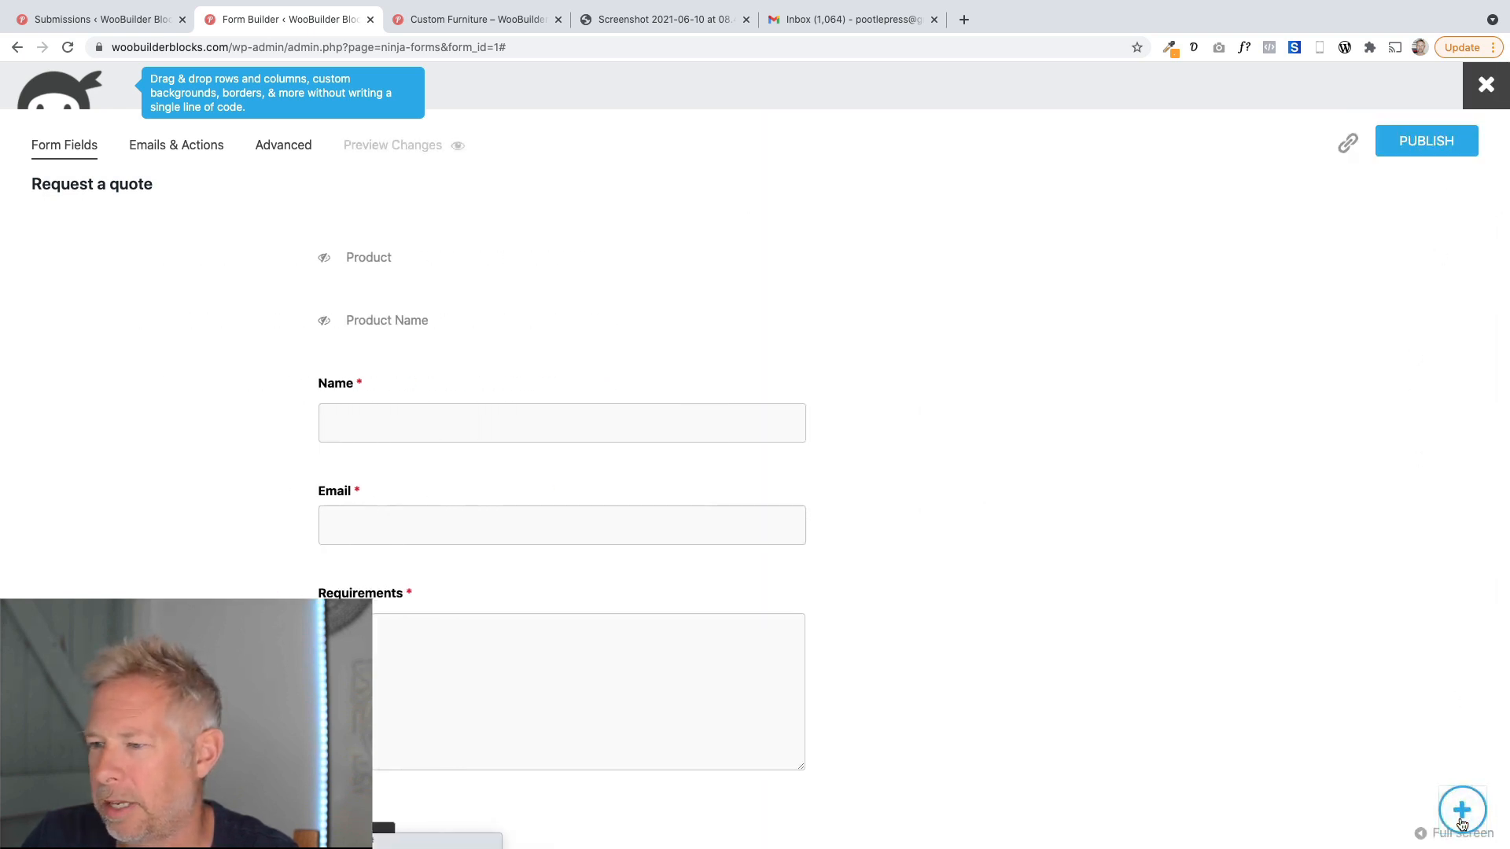
click(1459, 810)
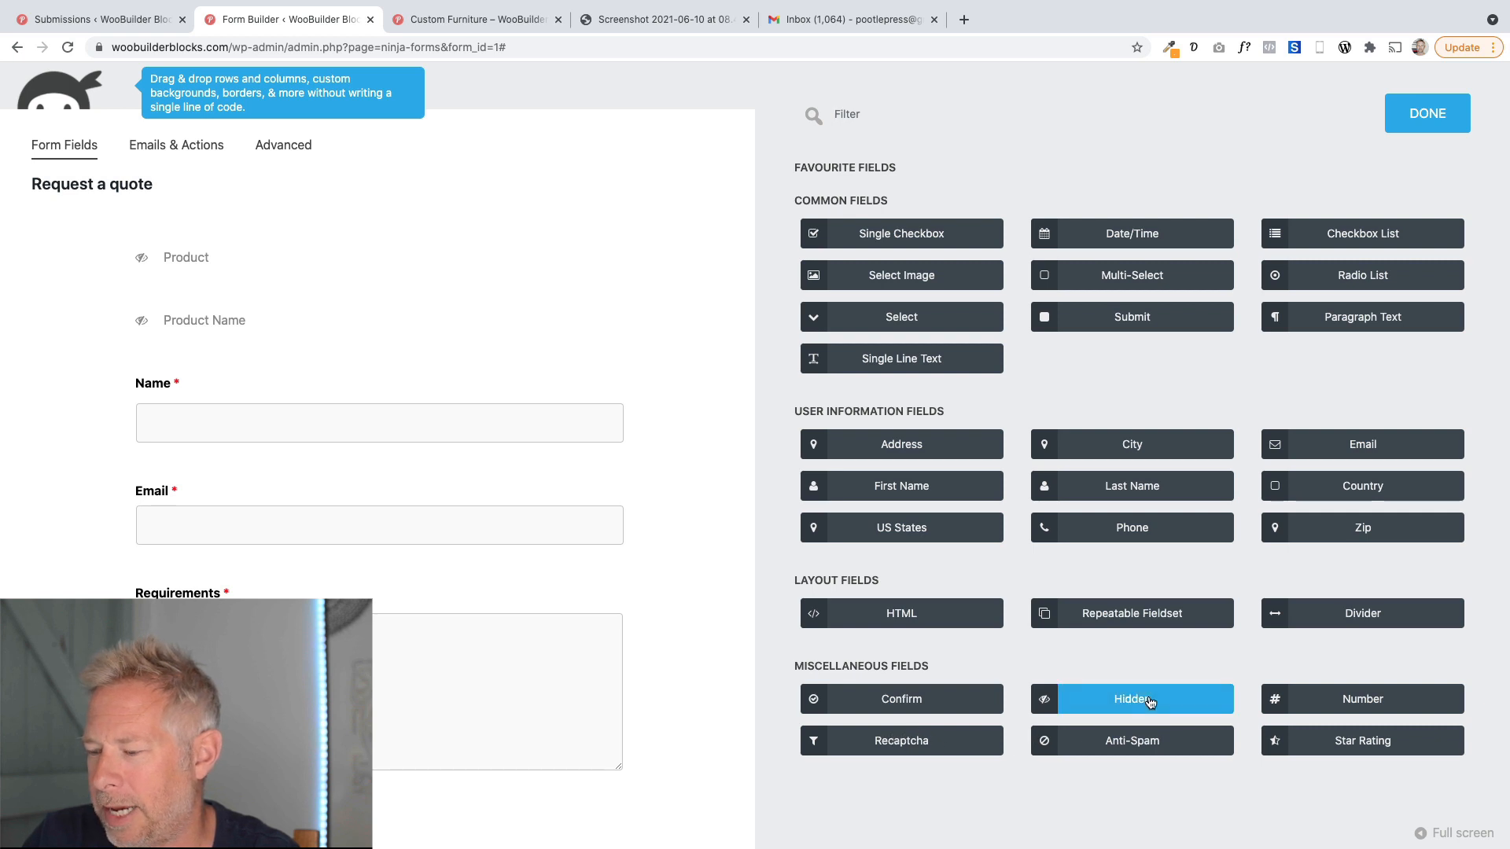
click(282, 273)
drag(928, 291, 810, 292)
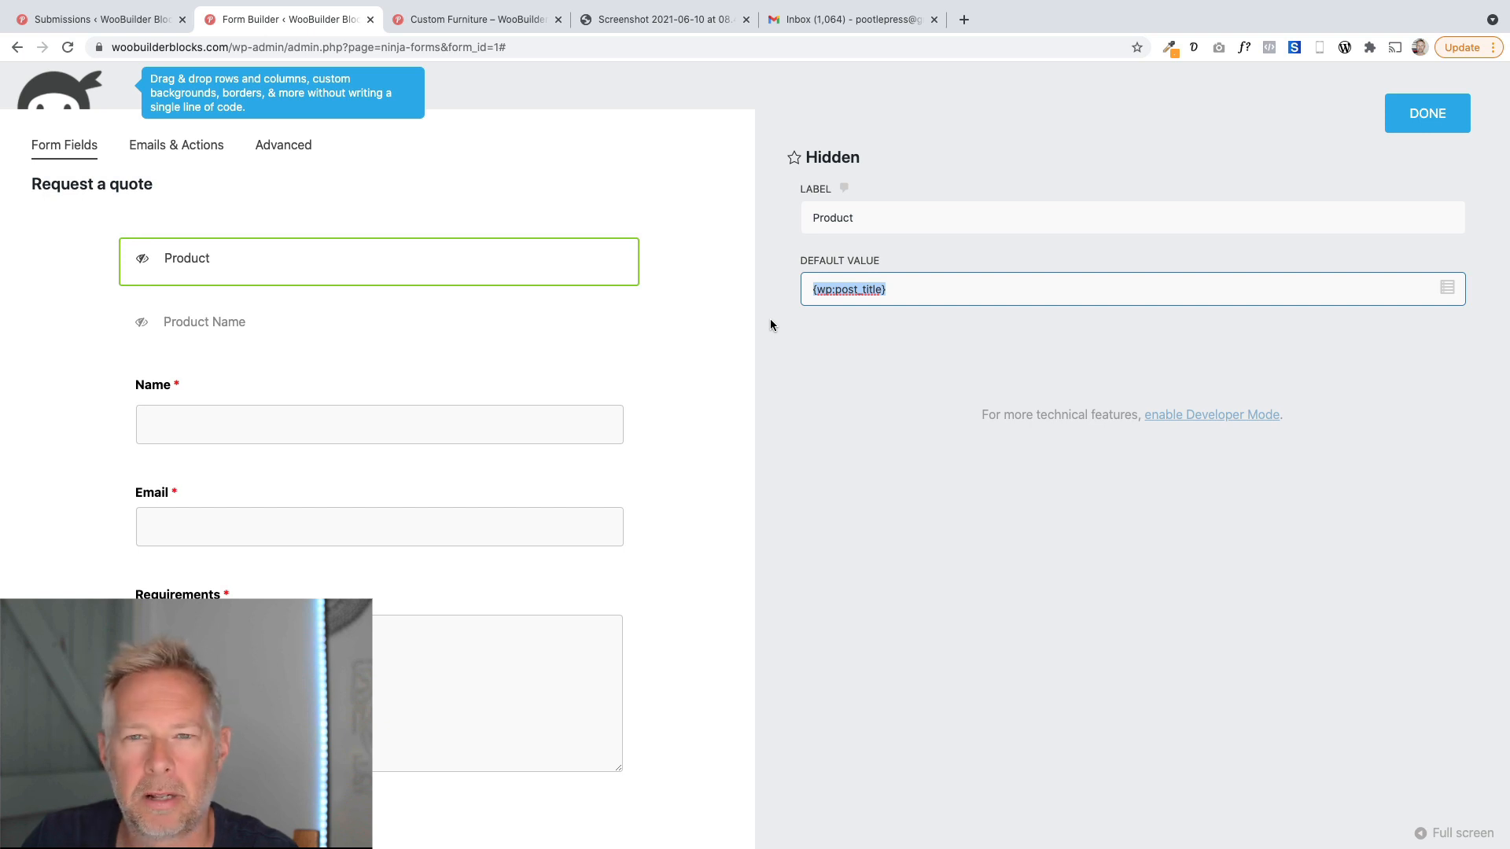
click(177, 145)
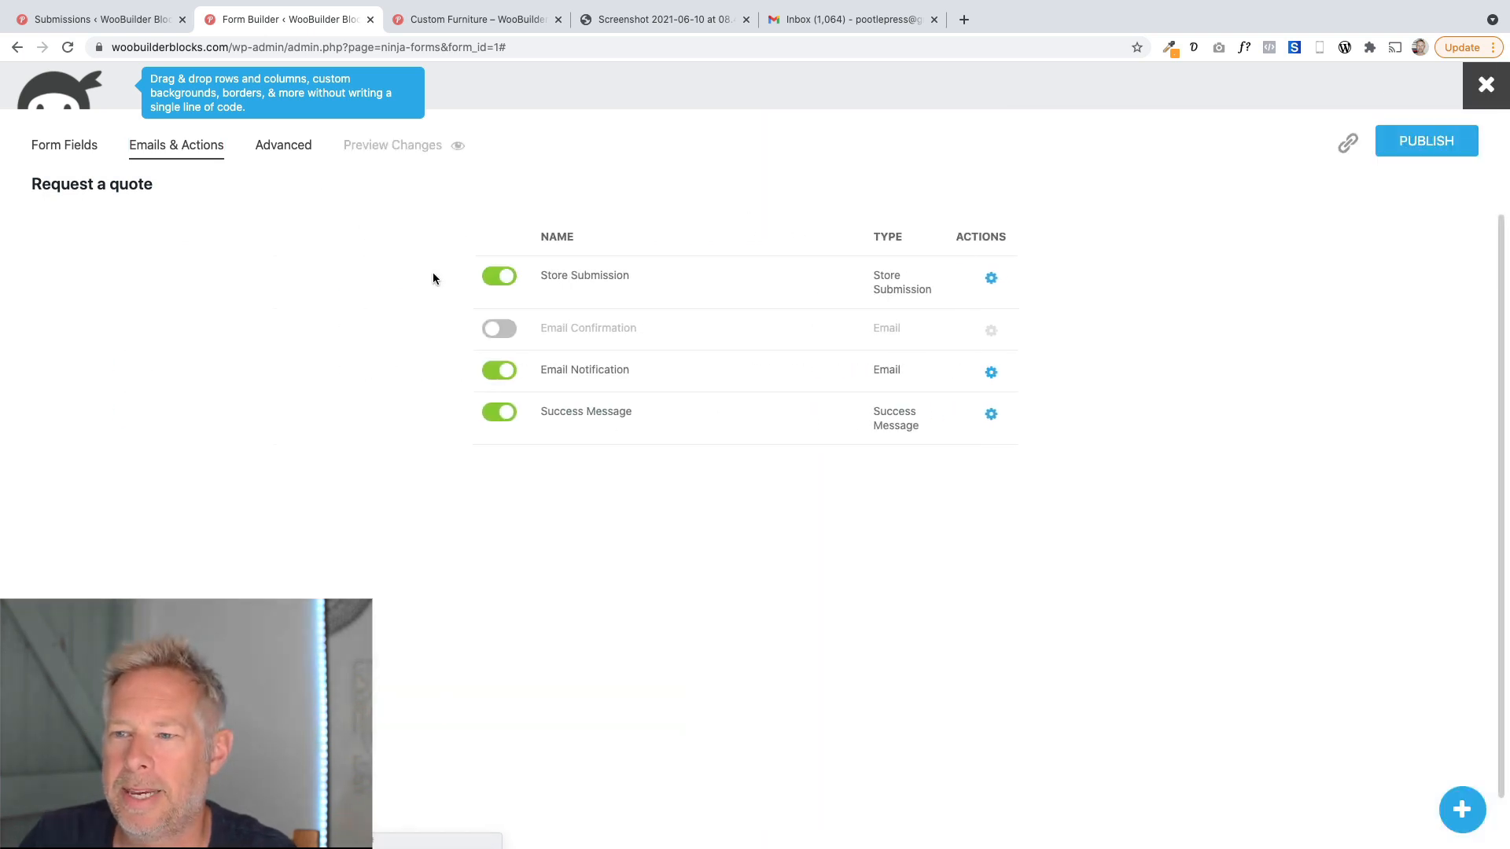
click(670, 383)
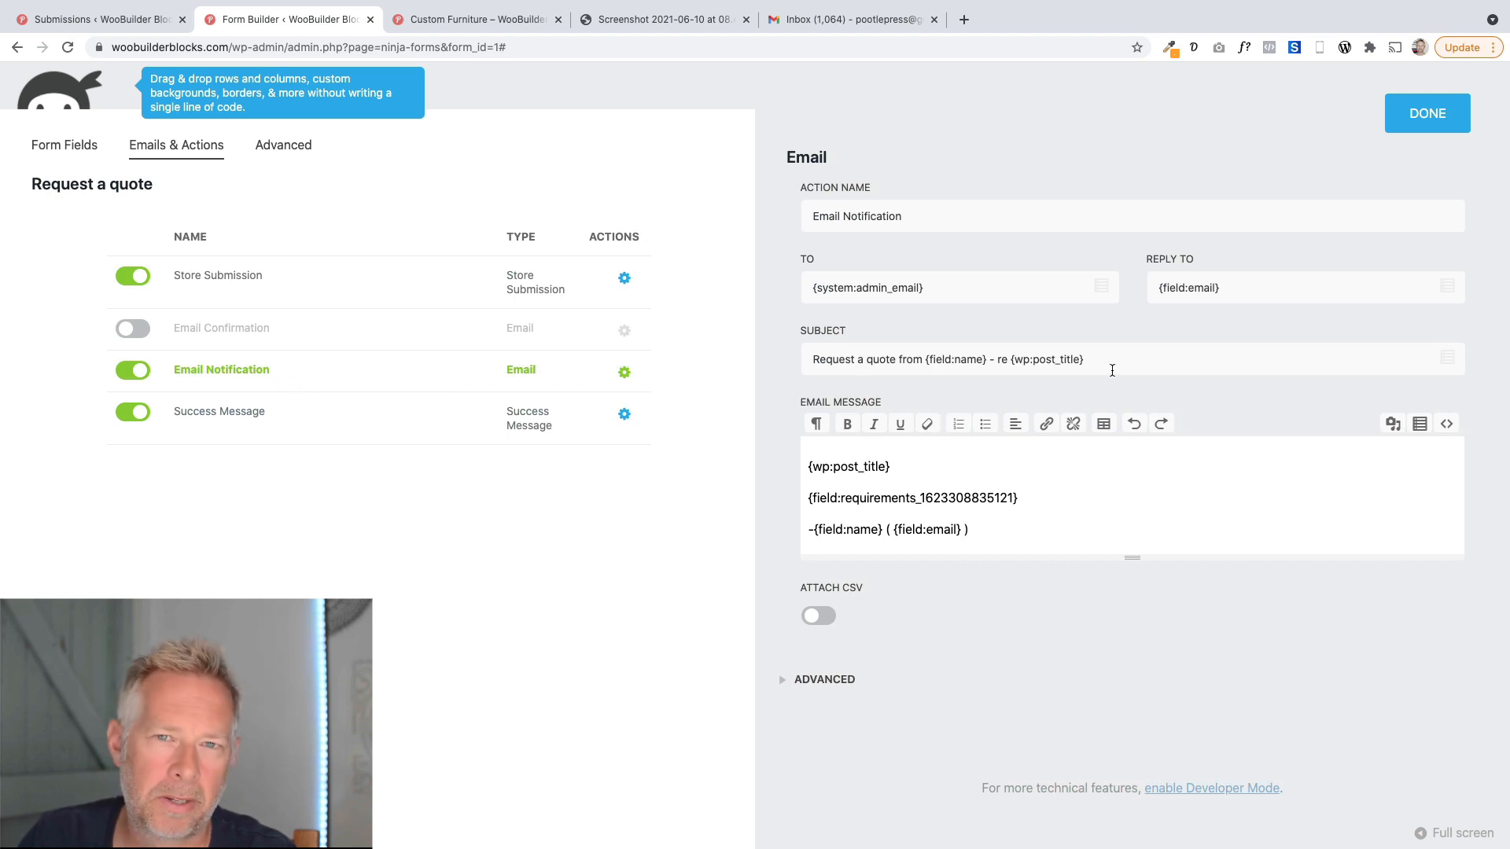
drag(1123, 369, 1024, 362)
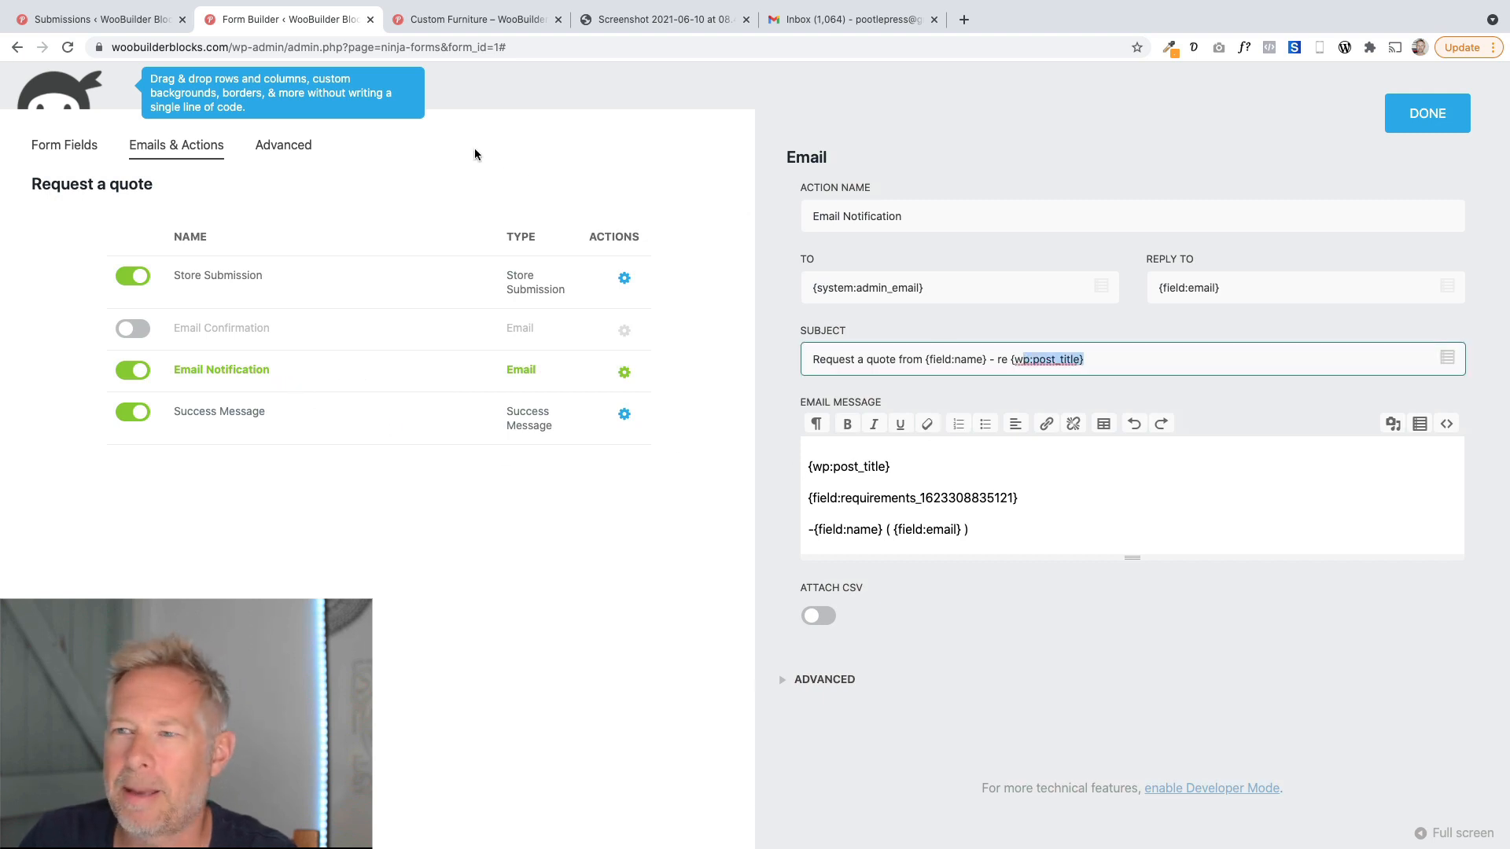
Open the Custom Furniture product page, then edit the product and dismiss the autosave notice.
click(149, 24)
click(496, 24)
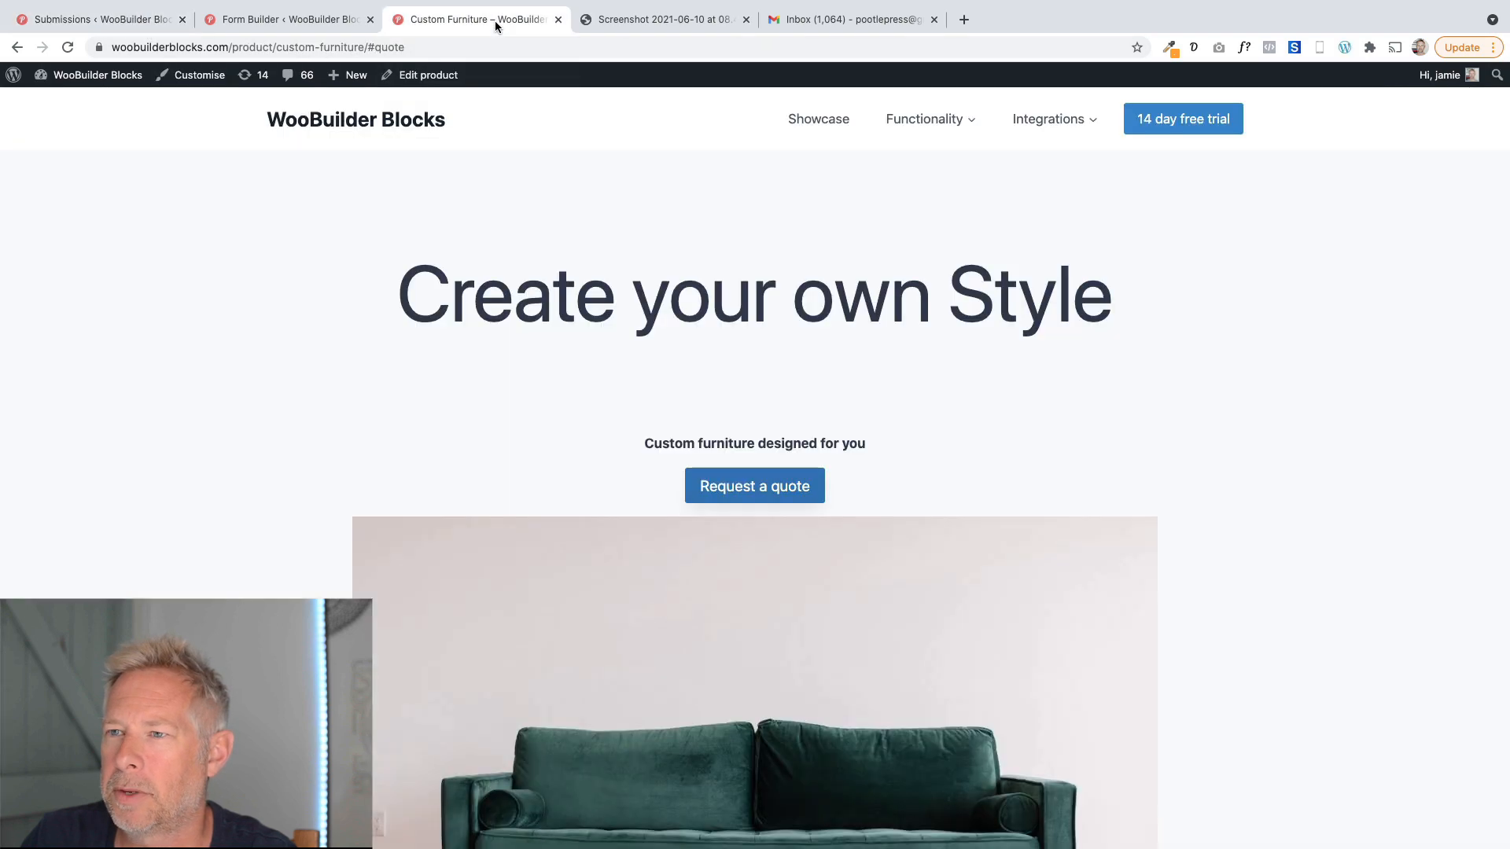
scroll(394, 463, down, 15)
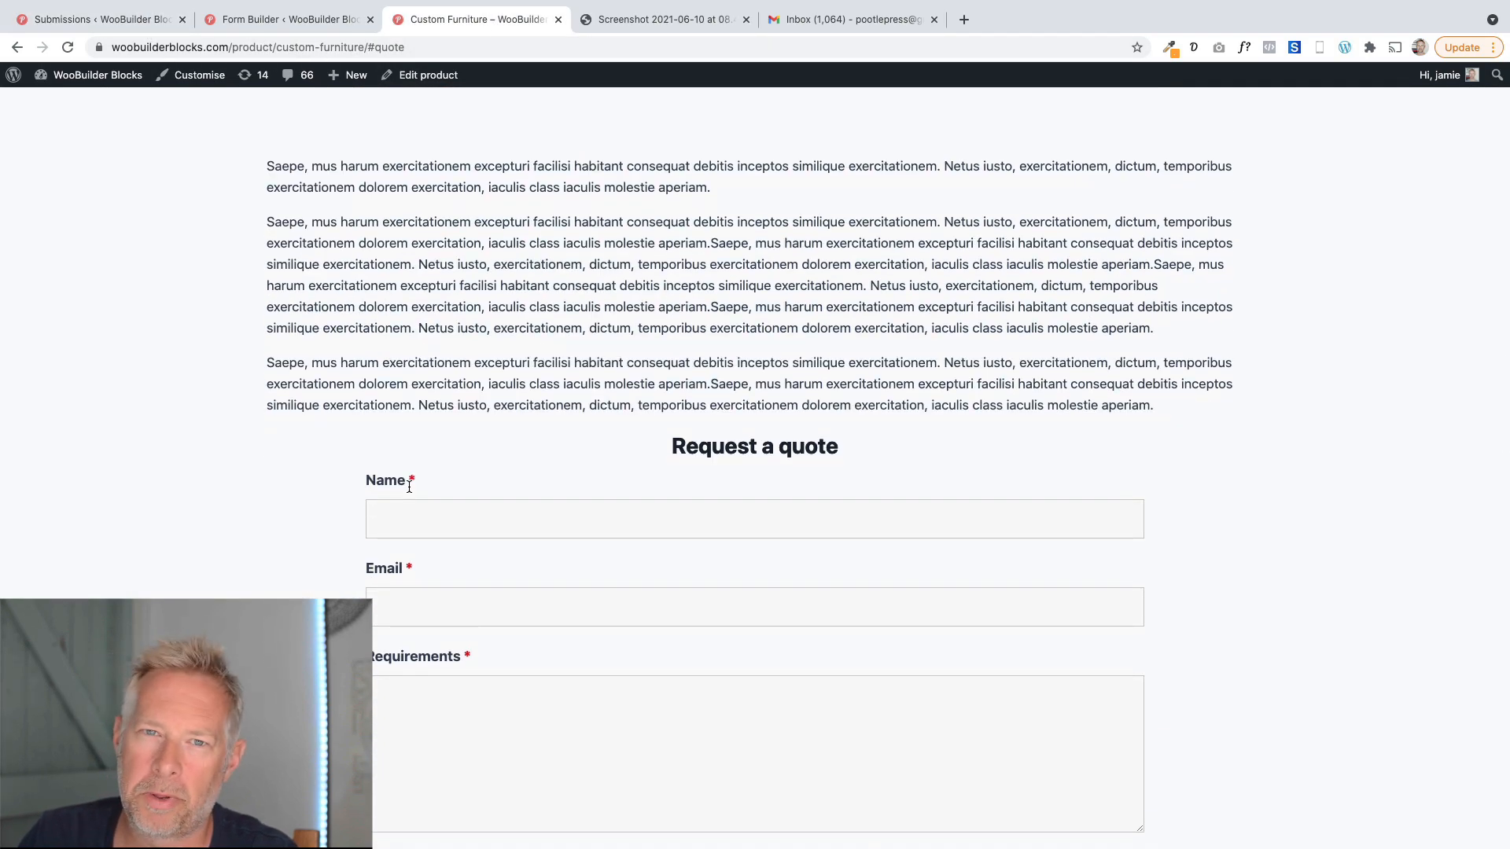
scroll(409, 486, up, 15)
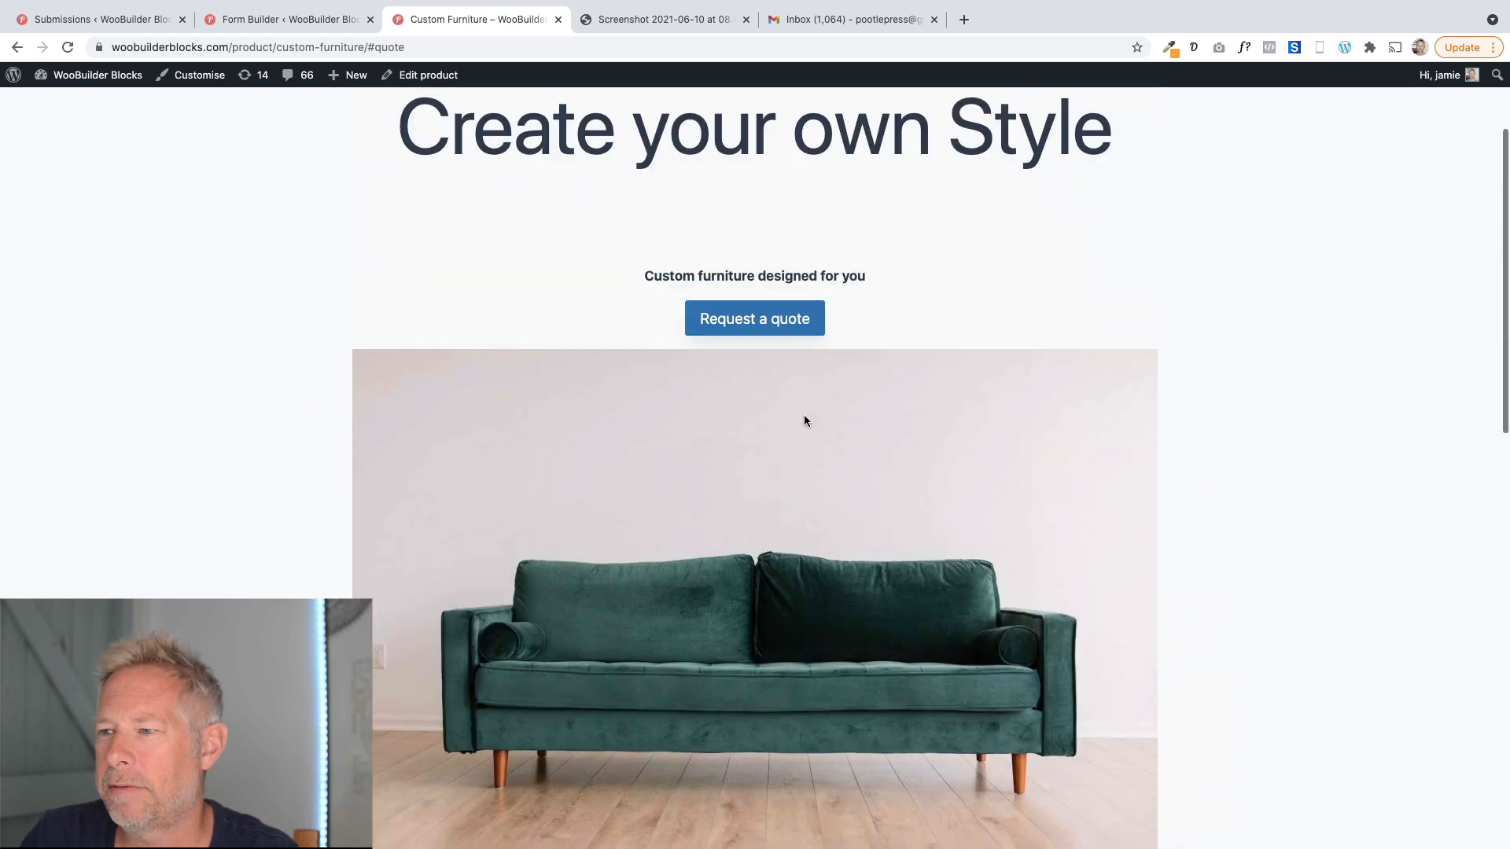
click(425, 75)
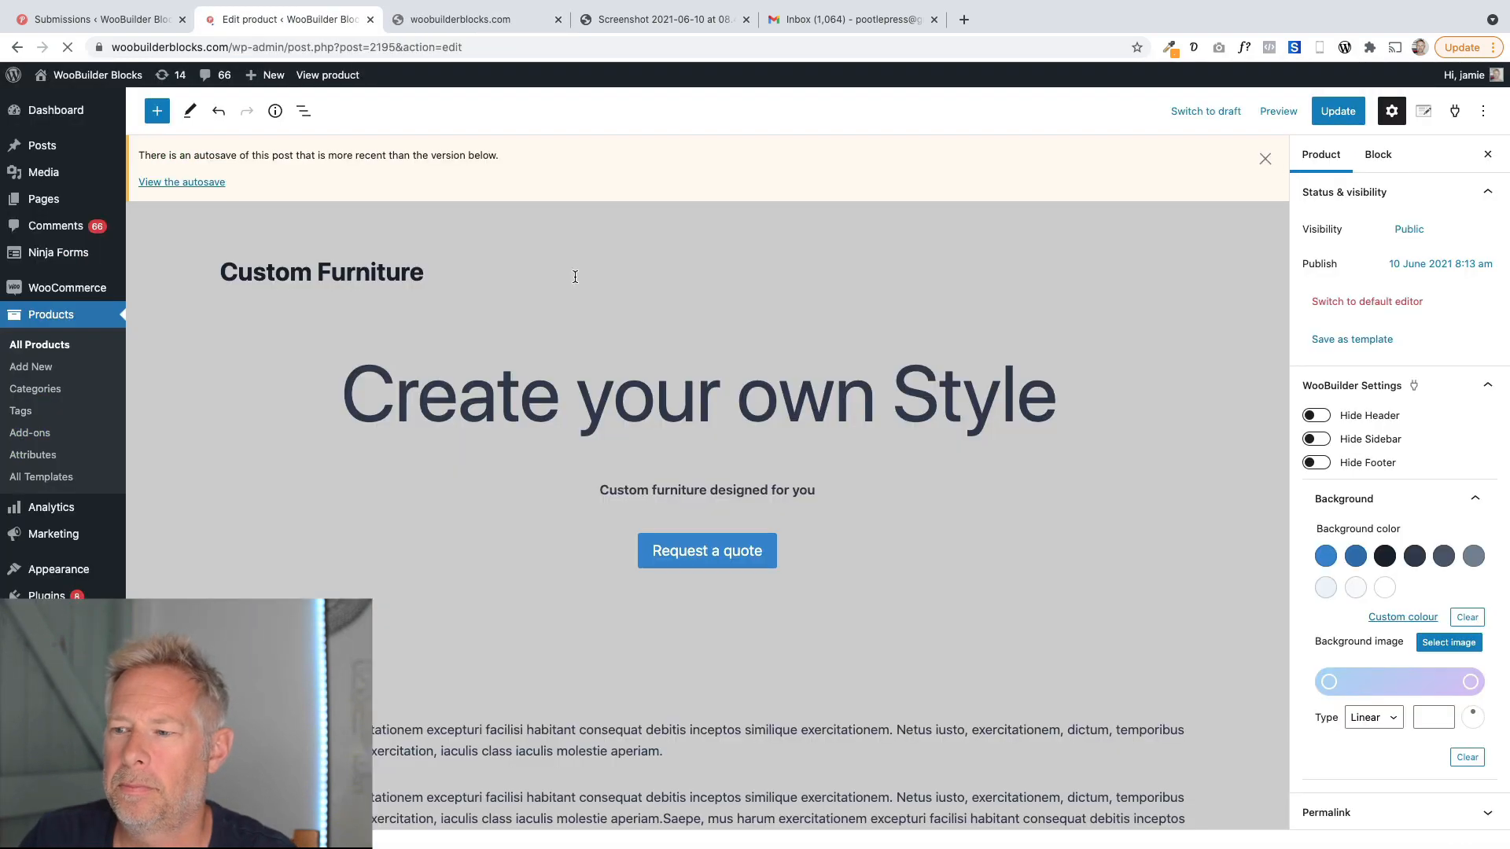
scroll(507, 461, down, 3)
click(713, 409)
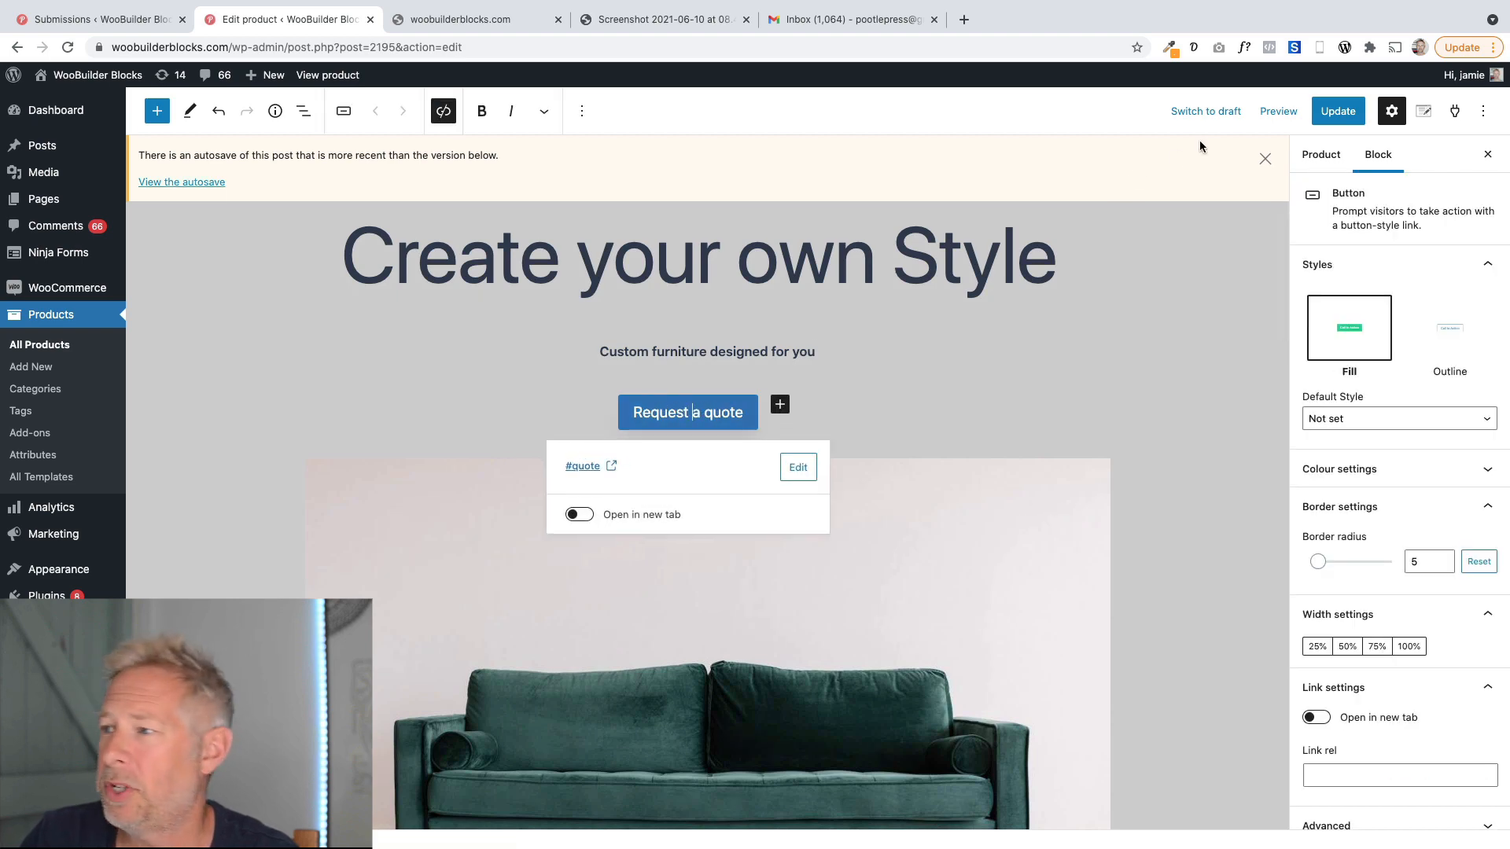
click(1265, 159)
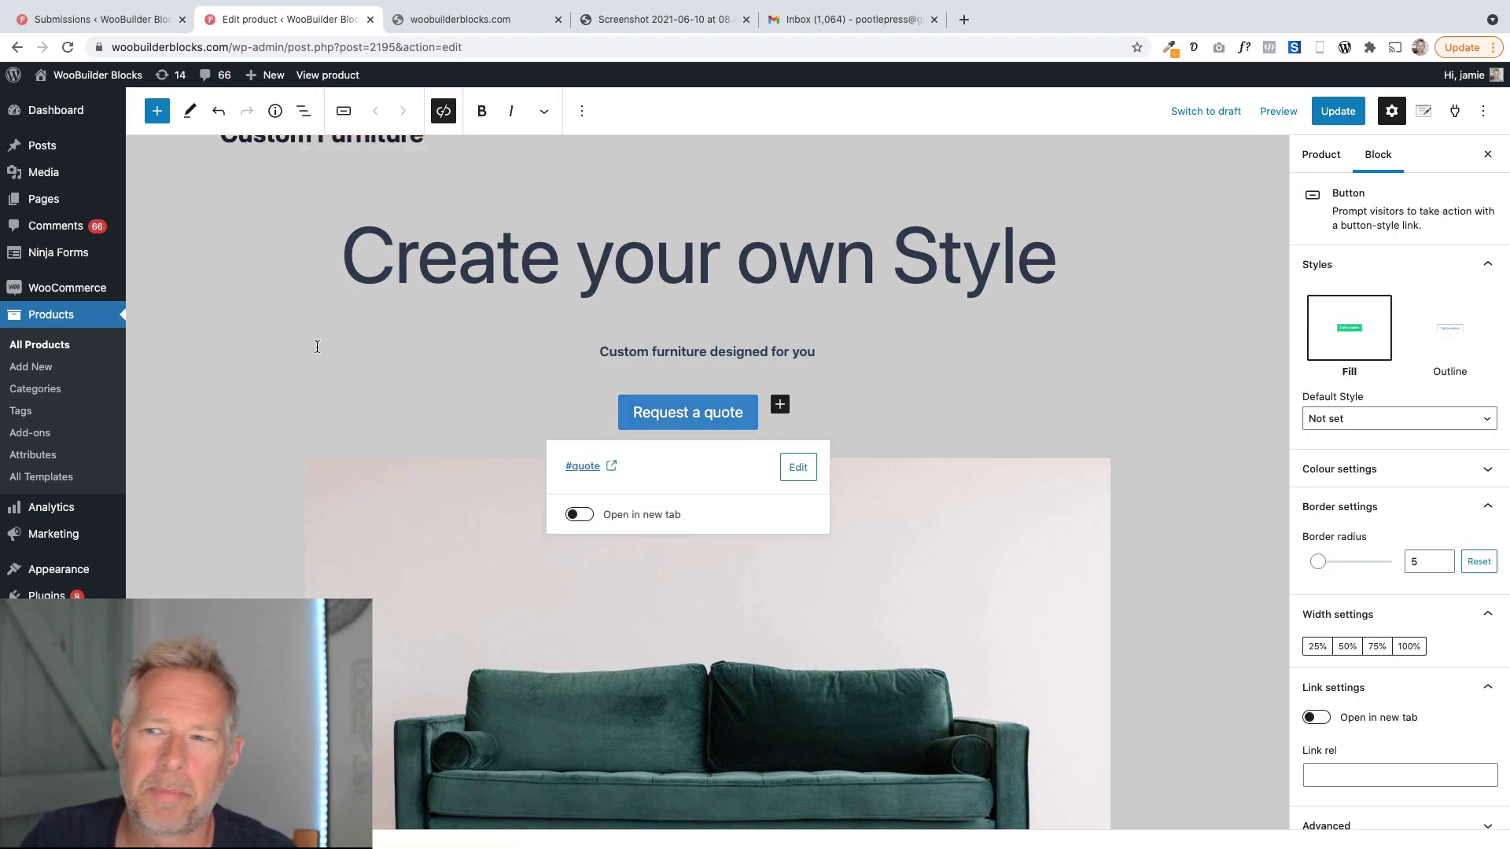
click(157, 111)
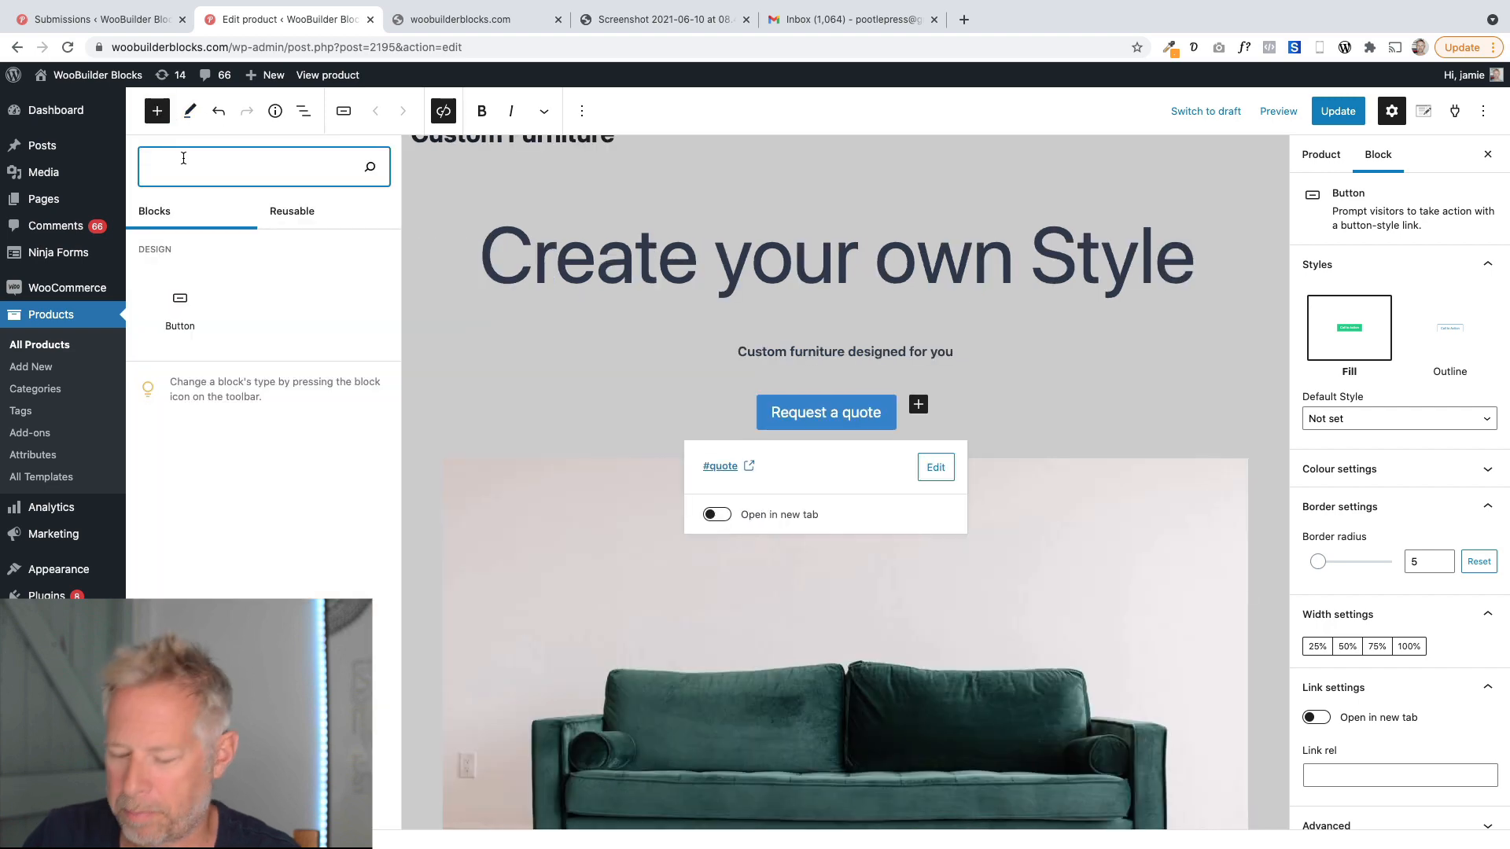
text(buttons)
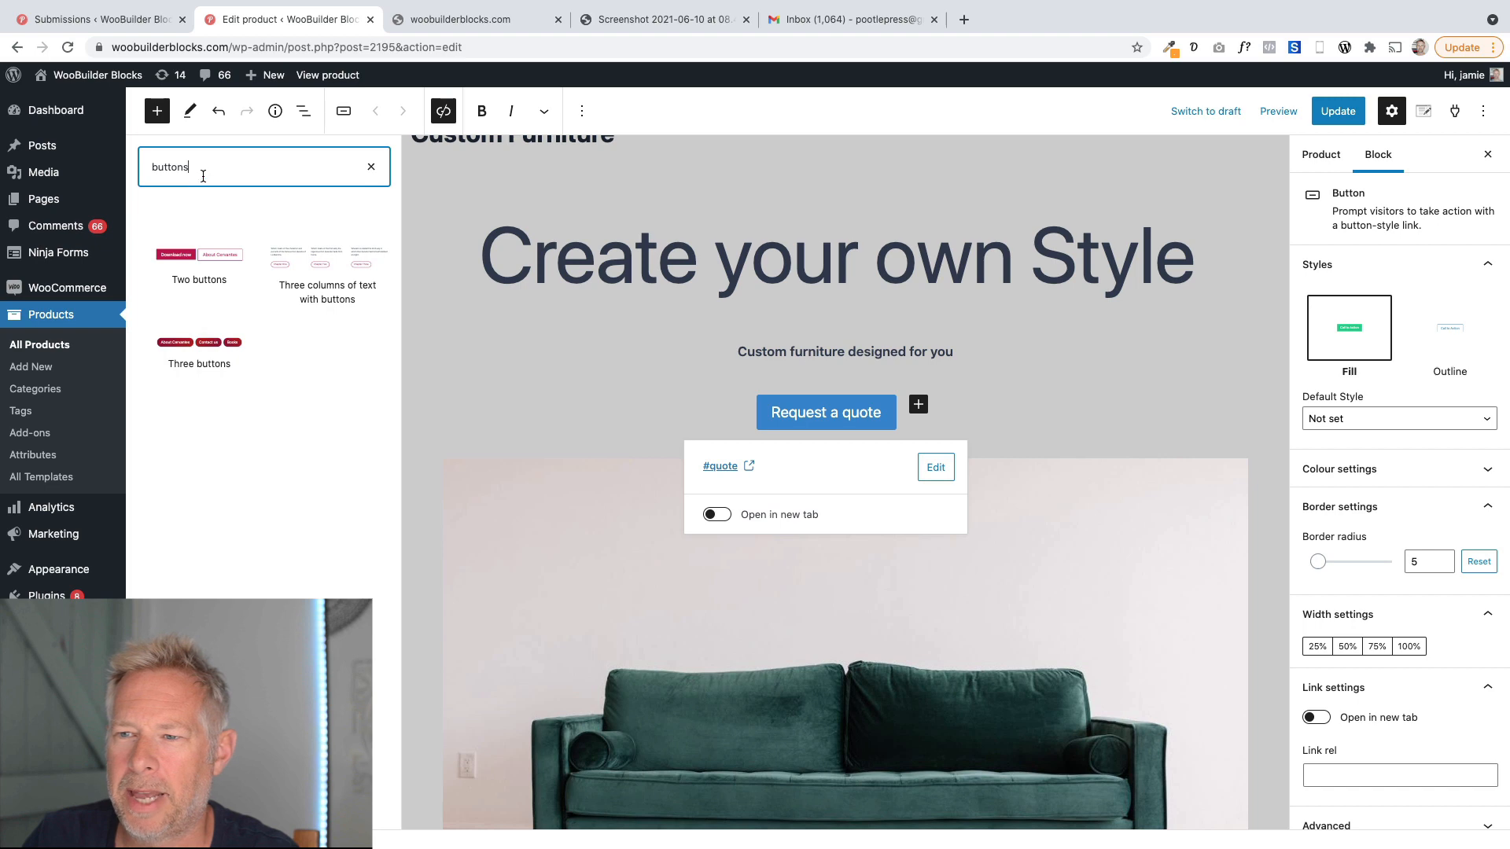
key(BackSpace)
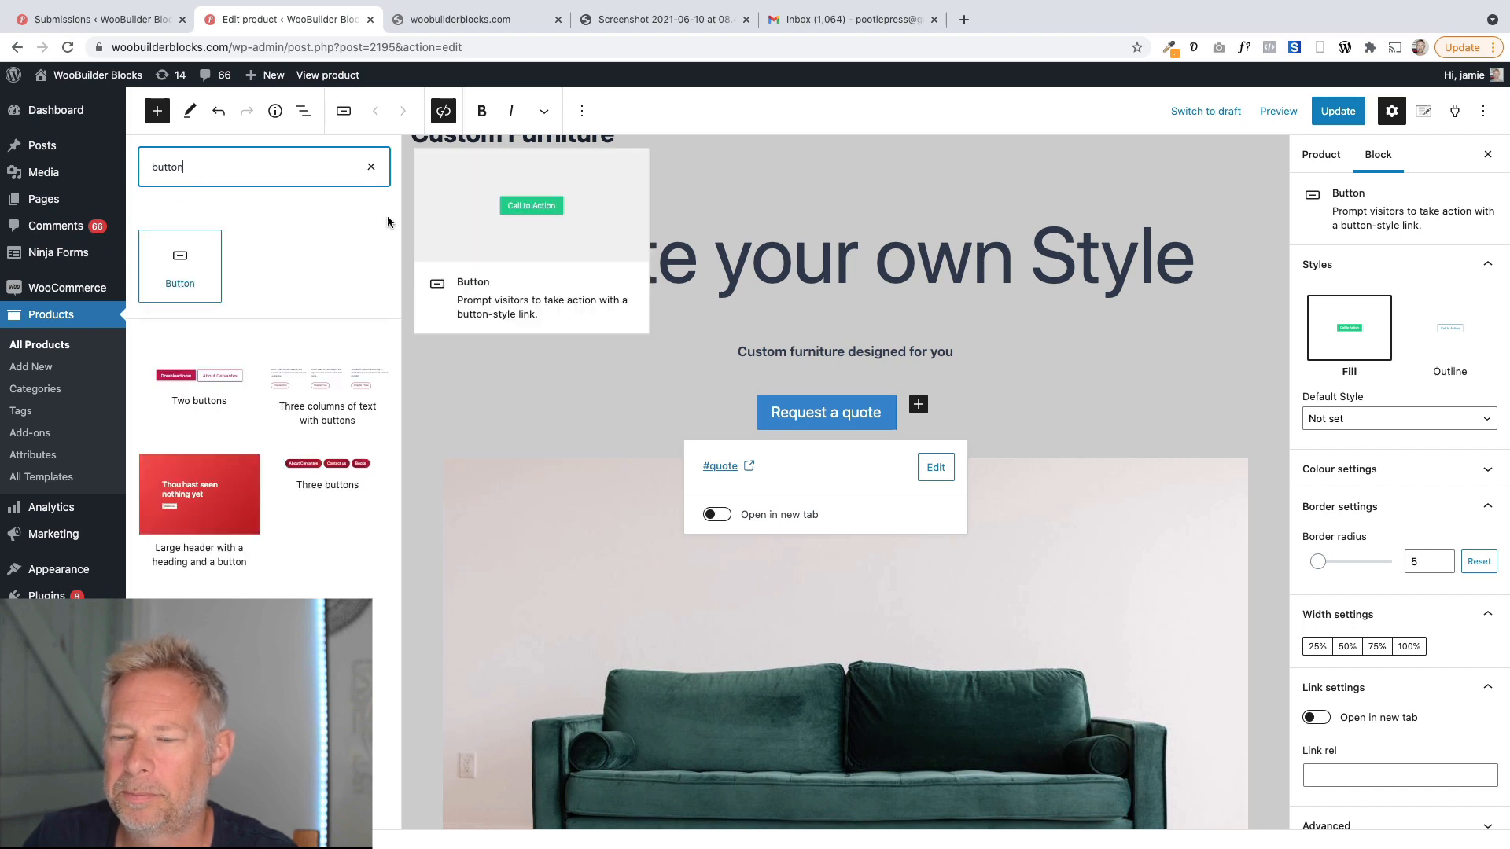
click(372, 167)
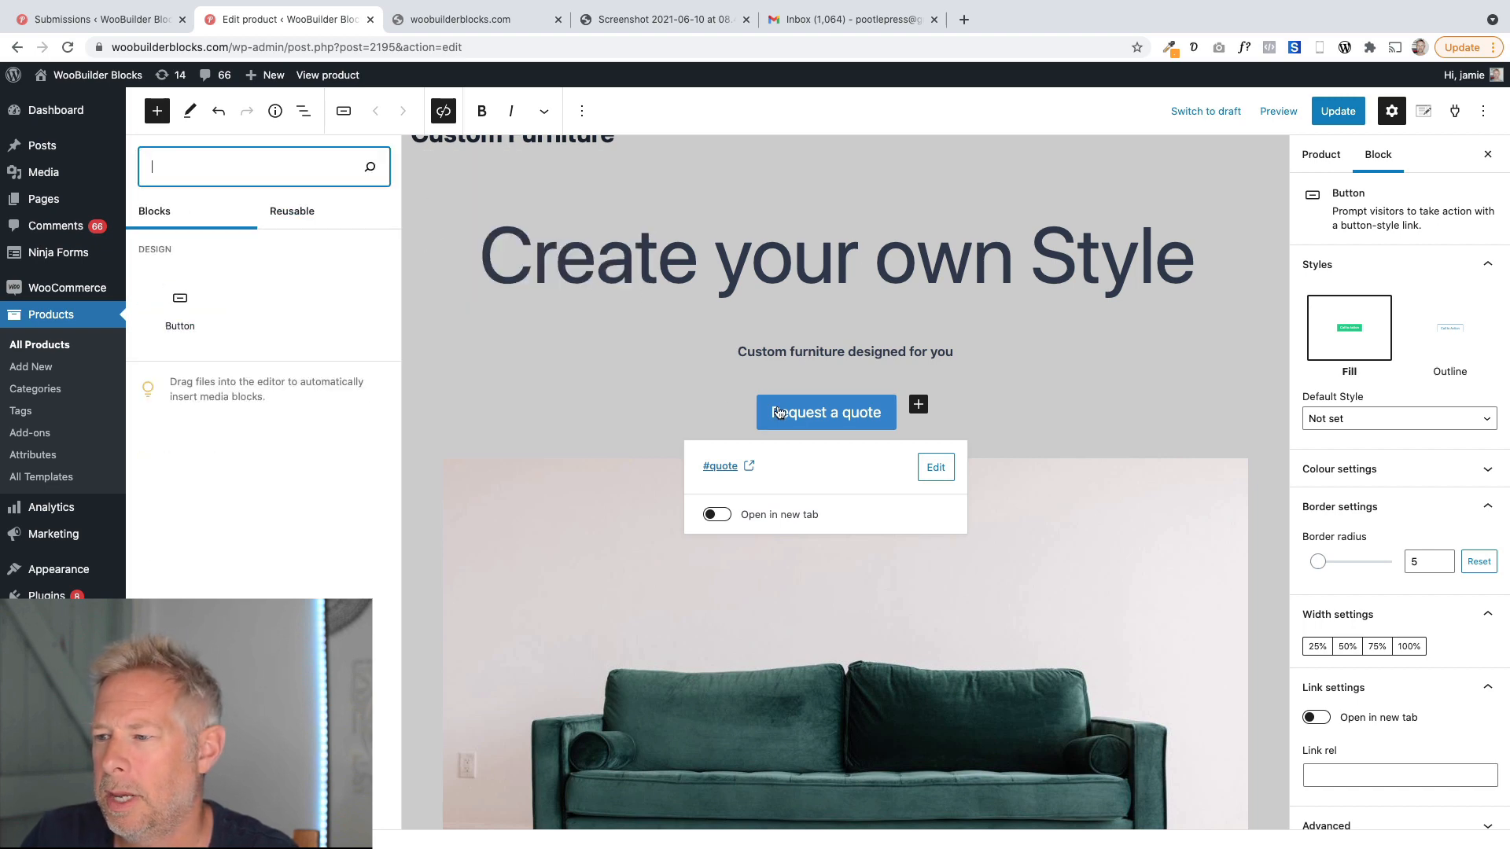
Inspect the Request a quote heading's HTML anchor in its advanced block settings.
click(782, 409)
scroll(667, 483, down, 10)
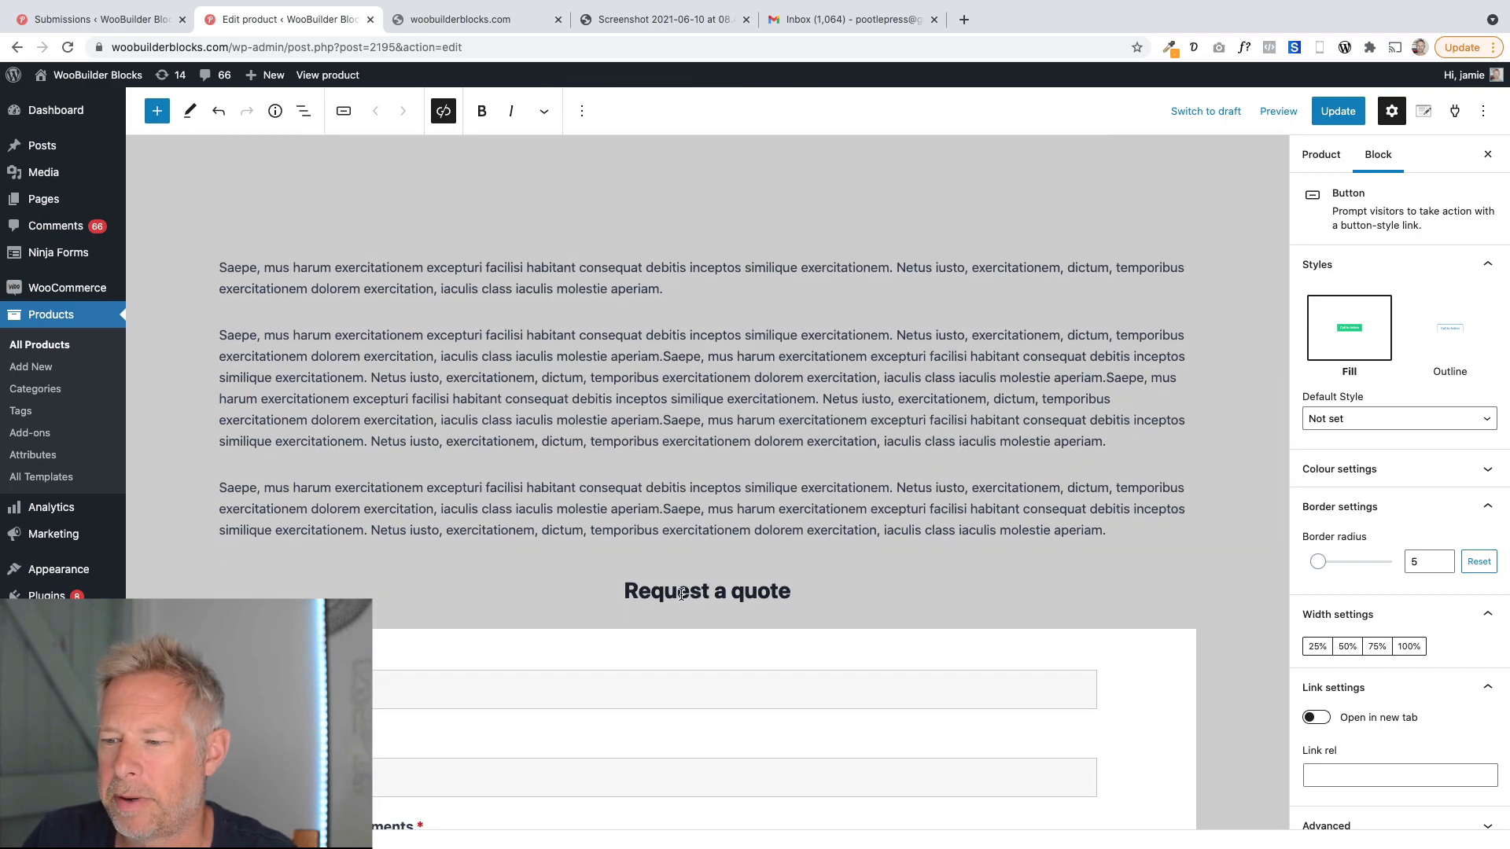
click(682, 593)
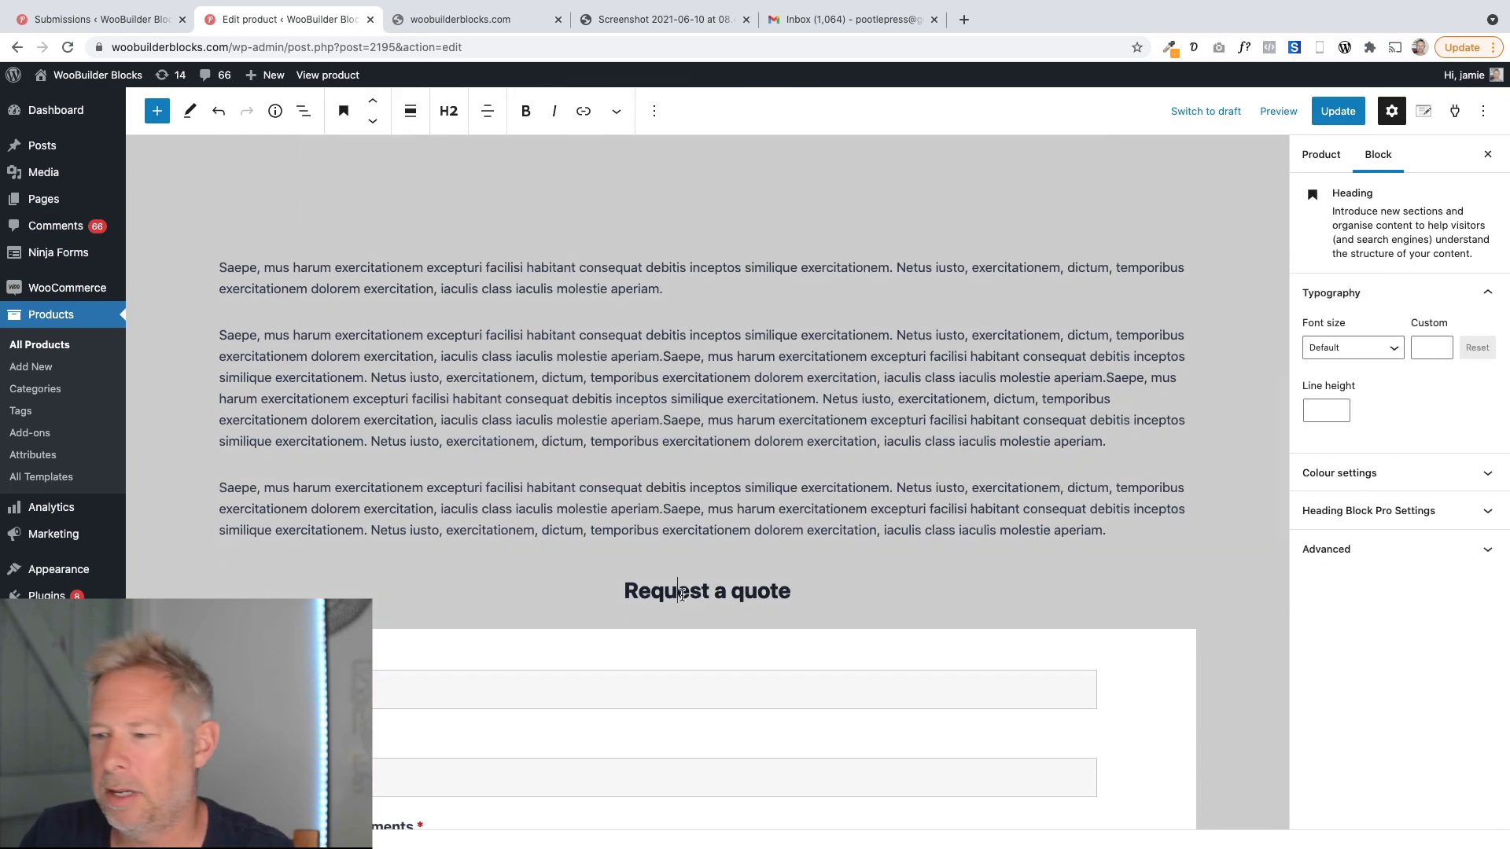
scroll(682, 596, up, 2)
scroll(681, 595, down, 5)
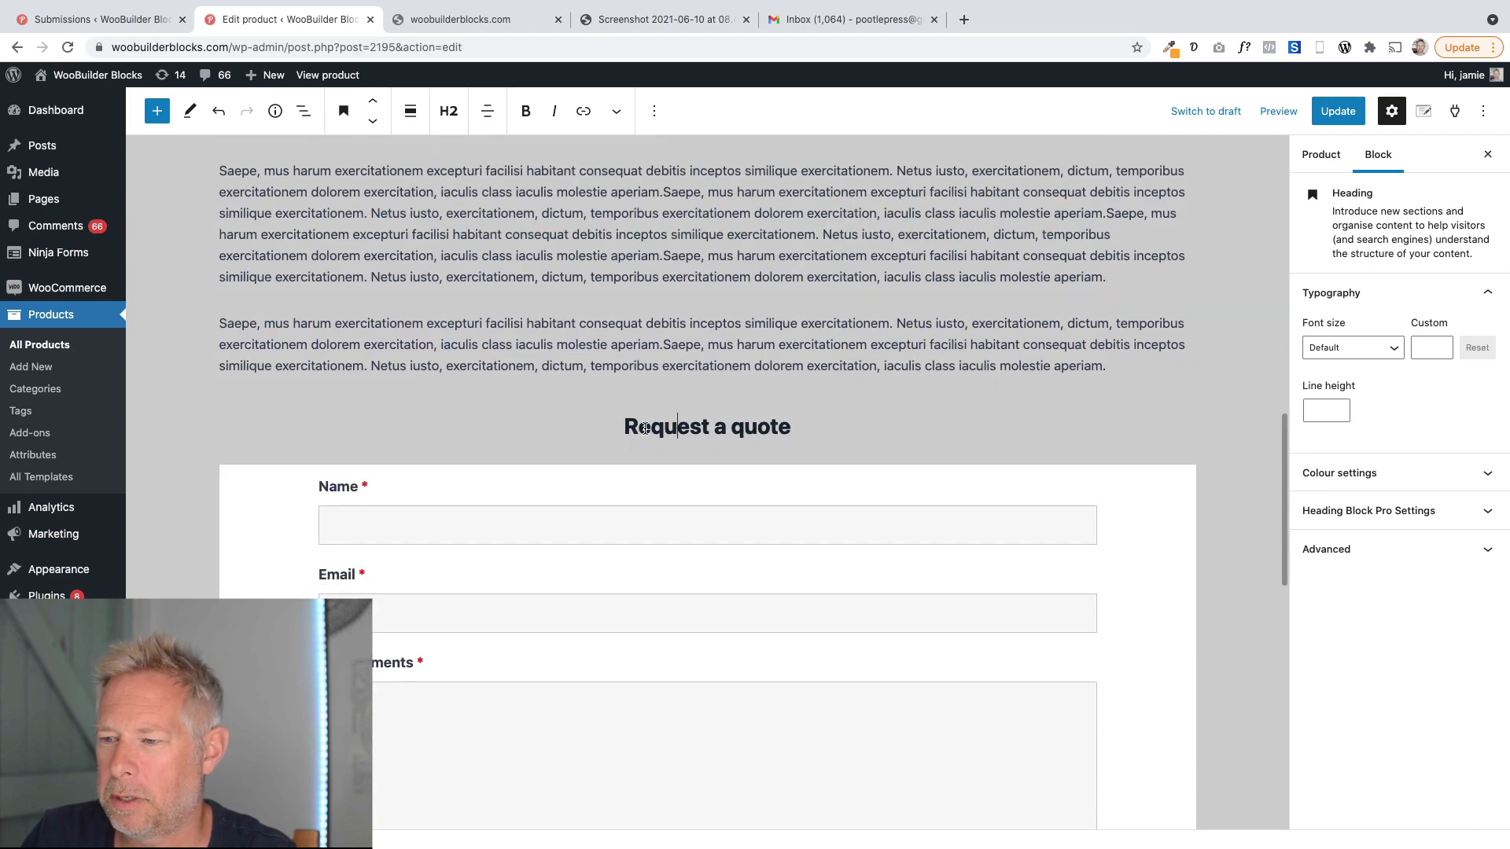
drag(627, 427, 785, 427)
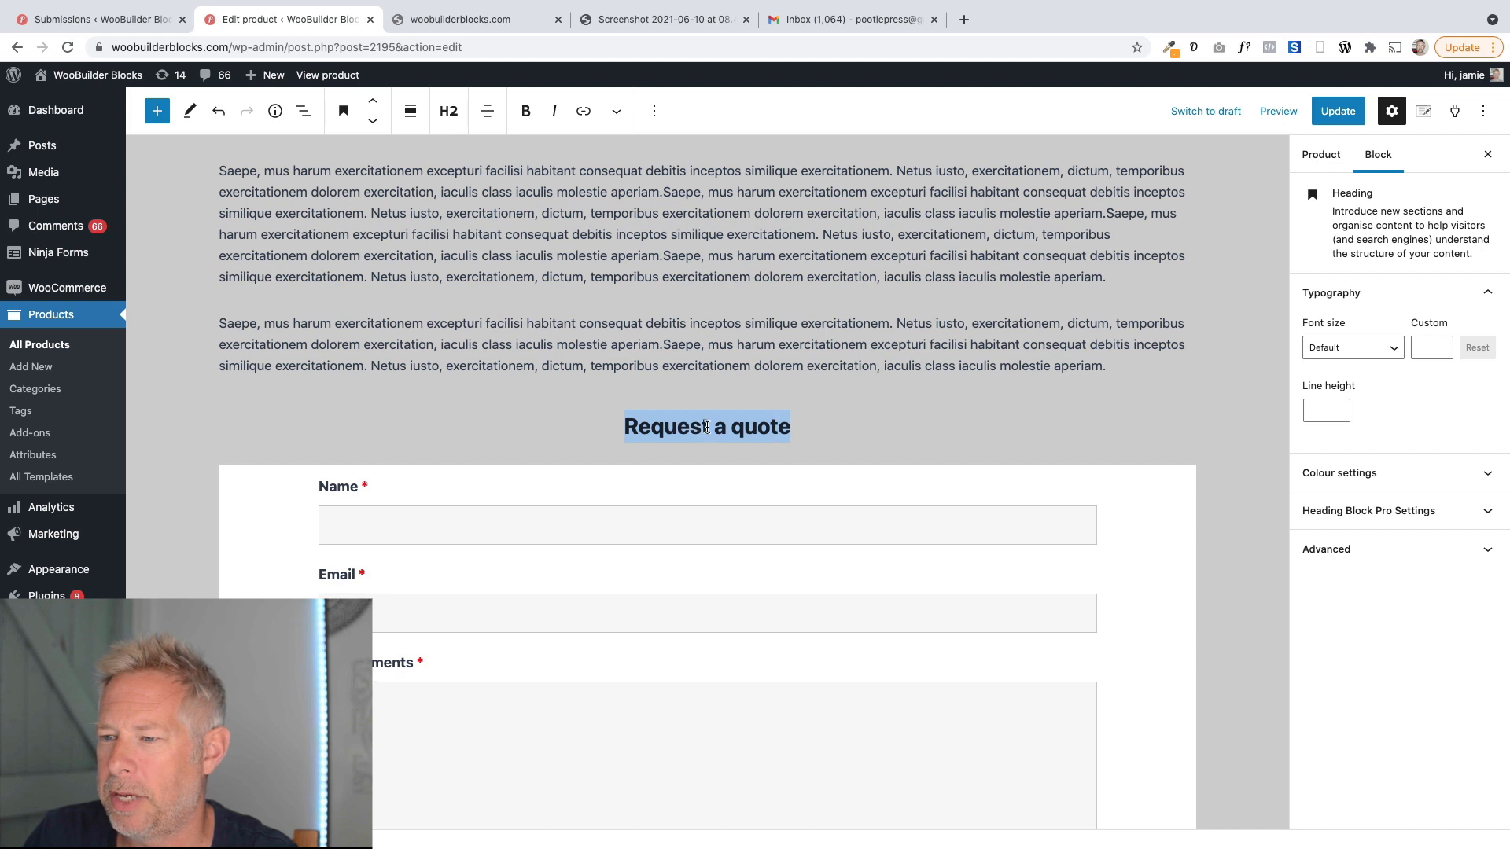
click(662, 427)
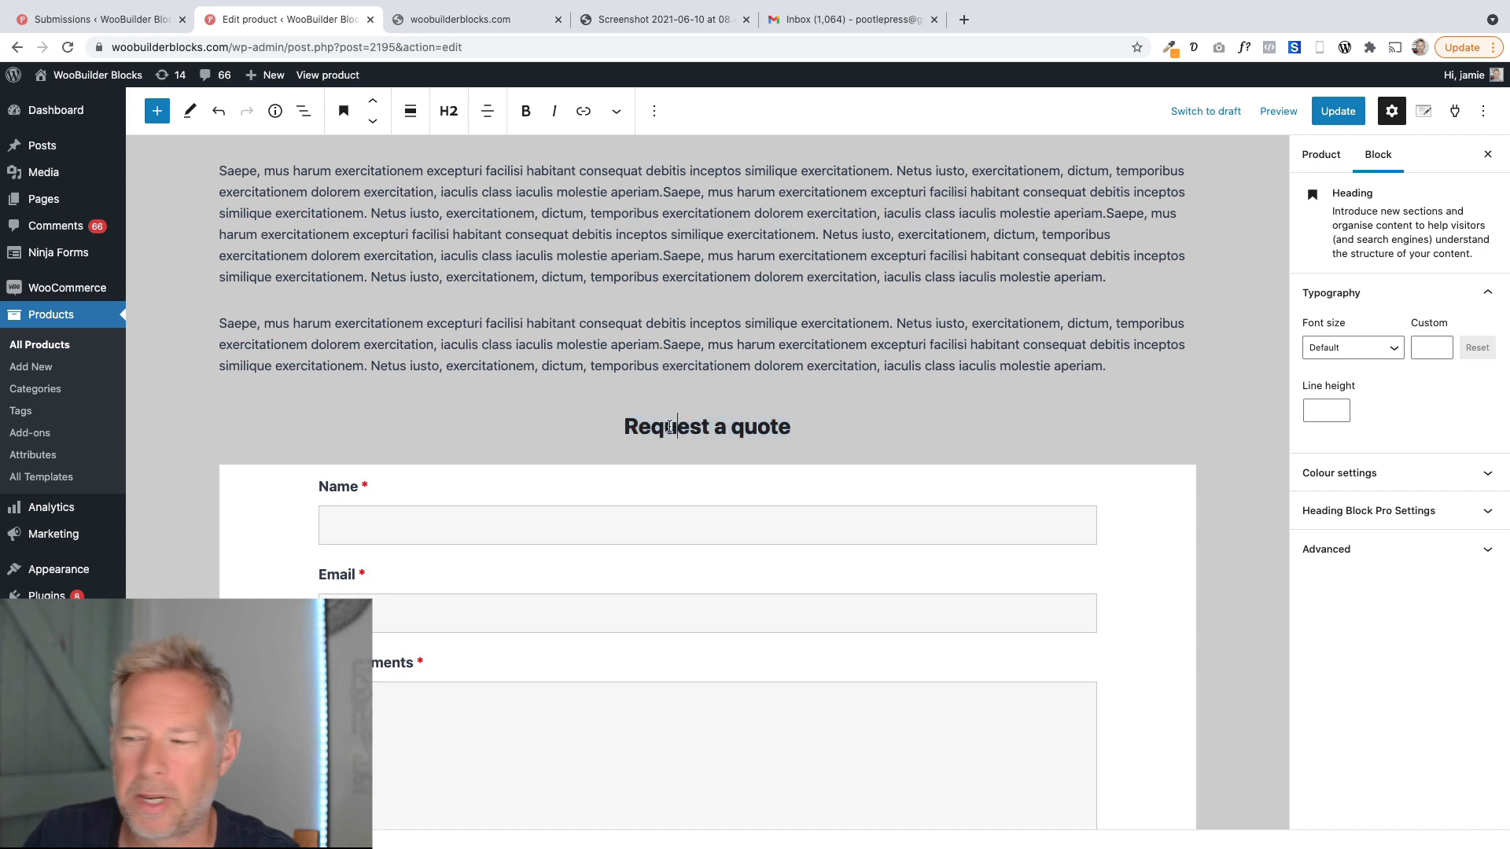
triple_click(665, 427)
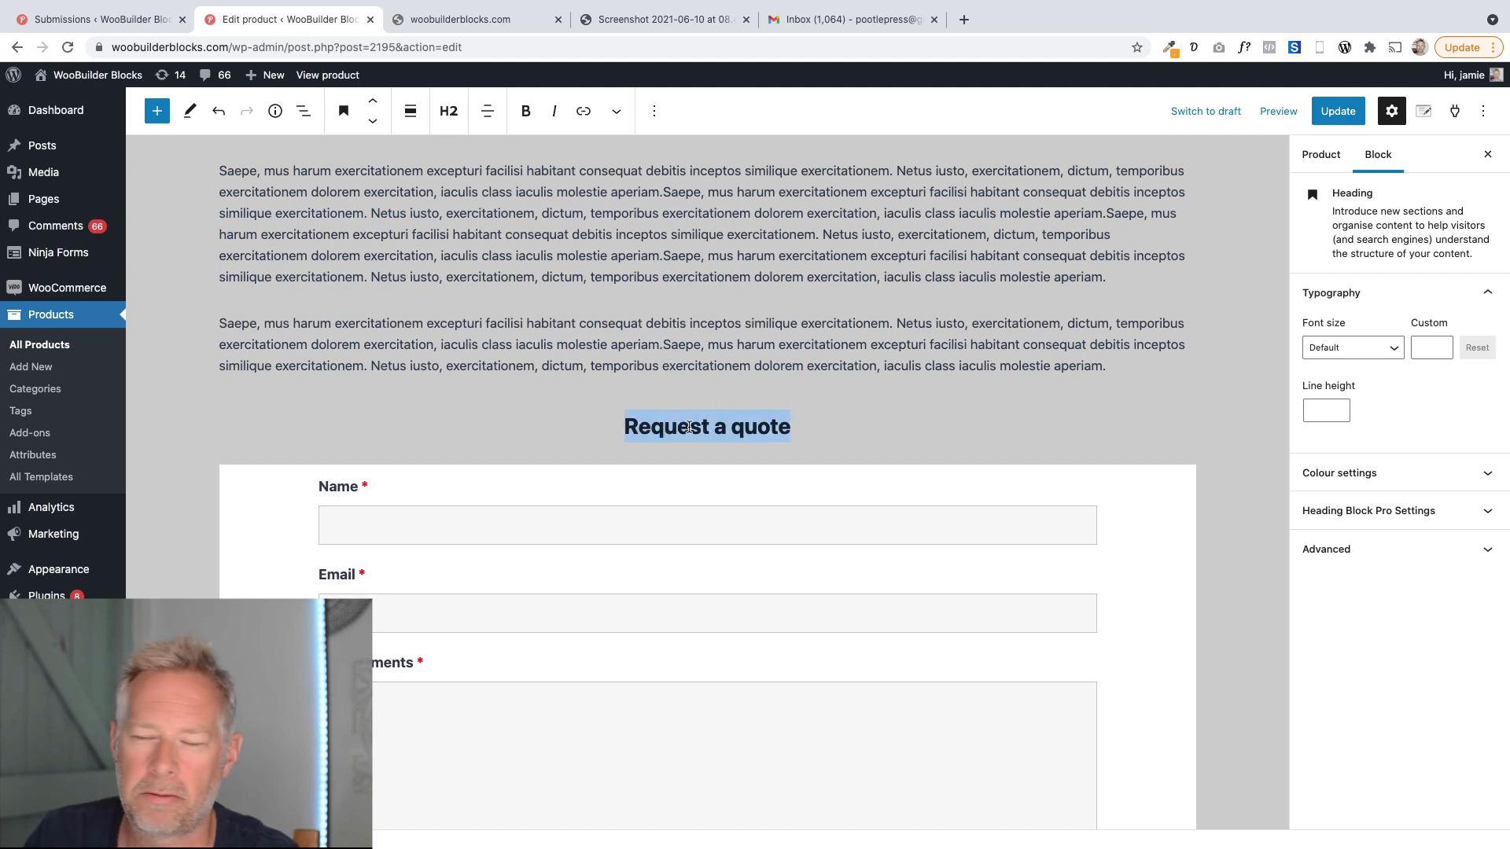
click(691, 427)
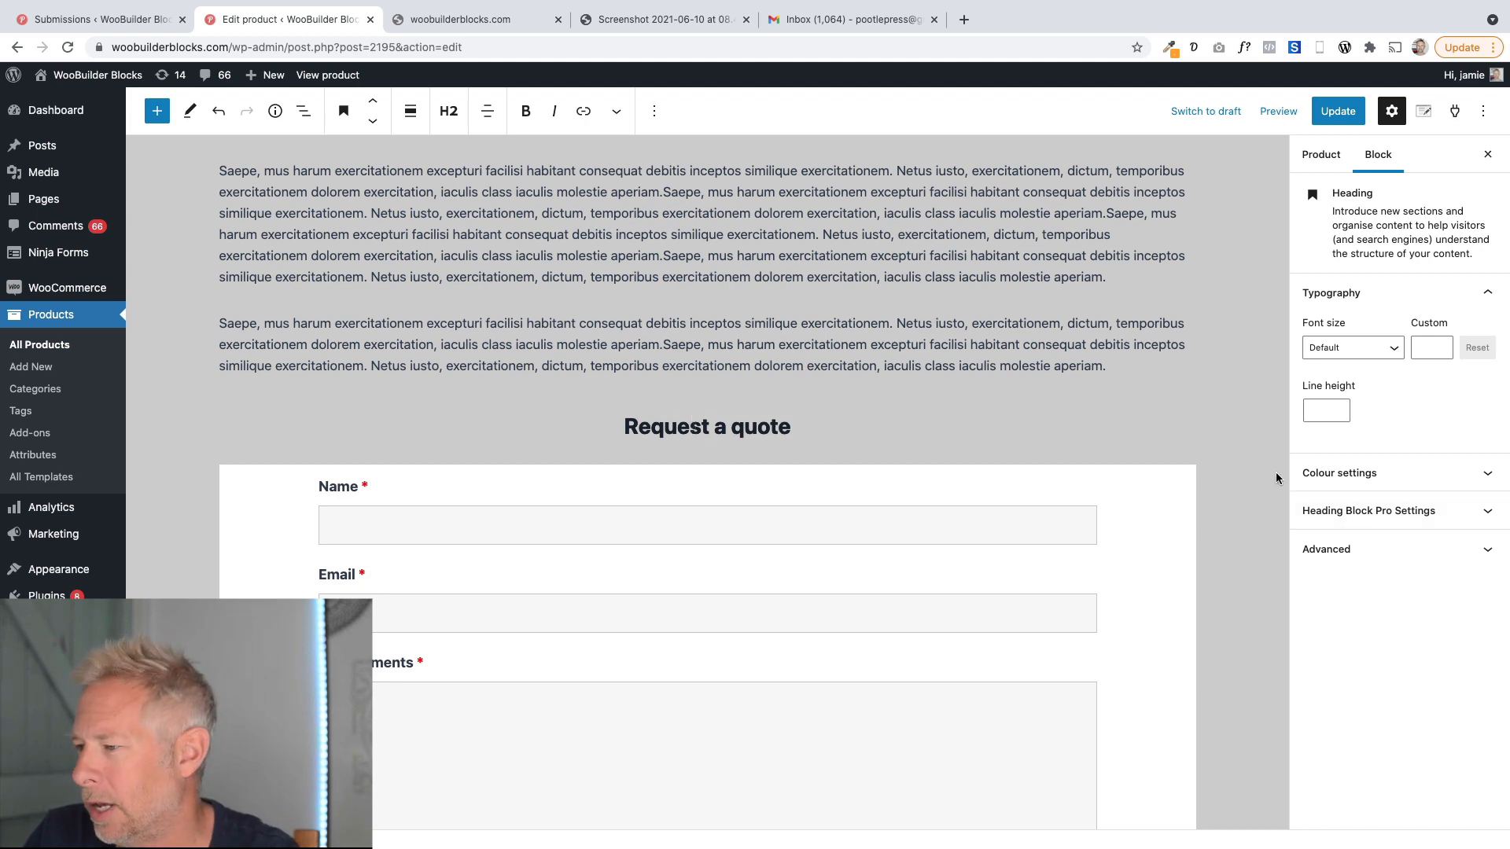
click(1350, 549)
click(1371, 604)
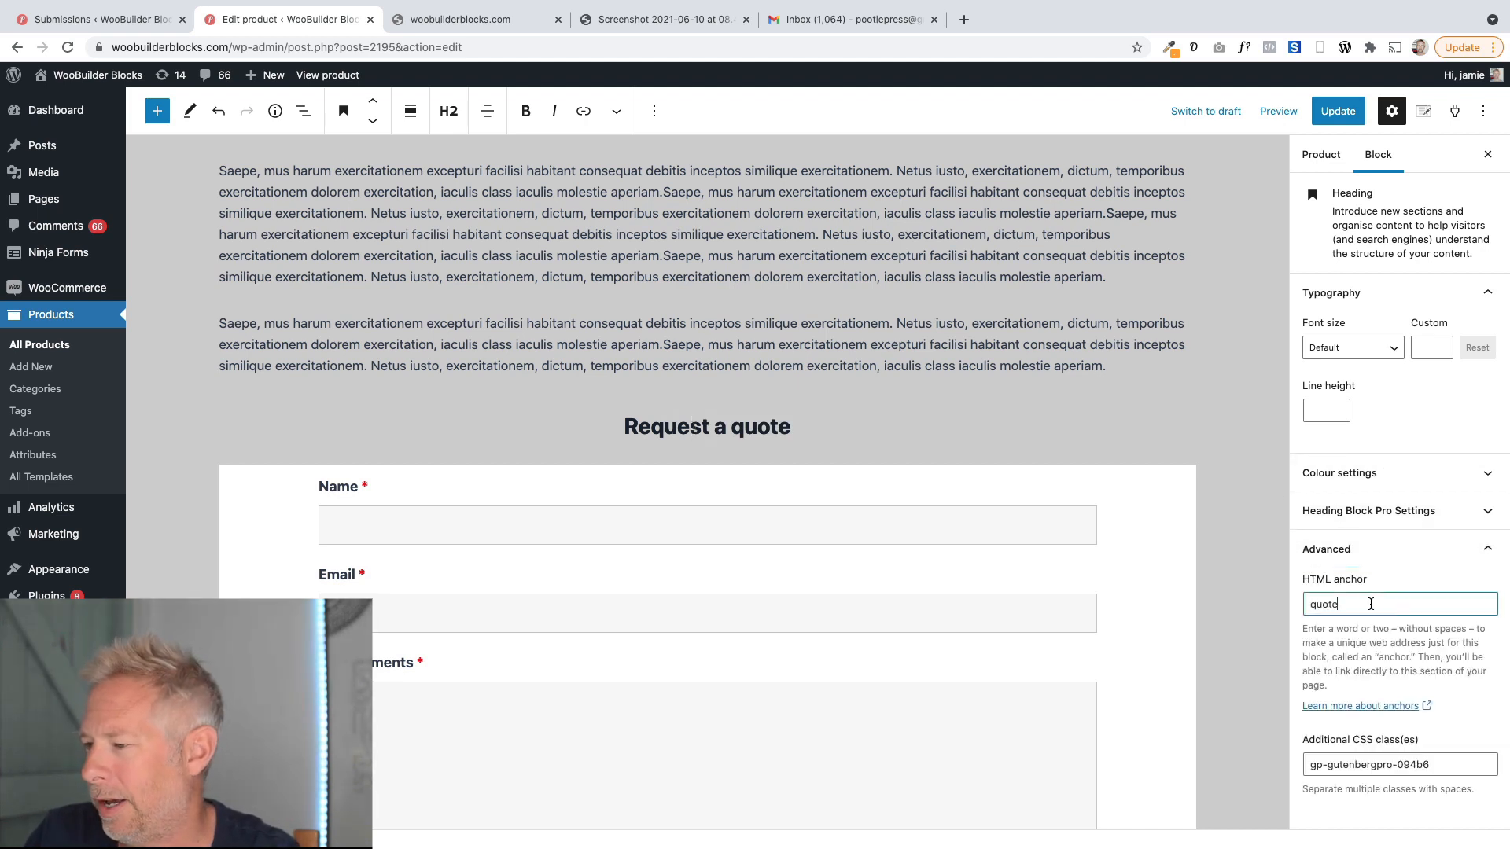
double_click(1373, 602)
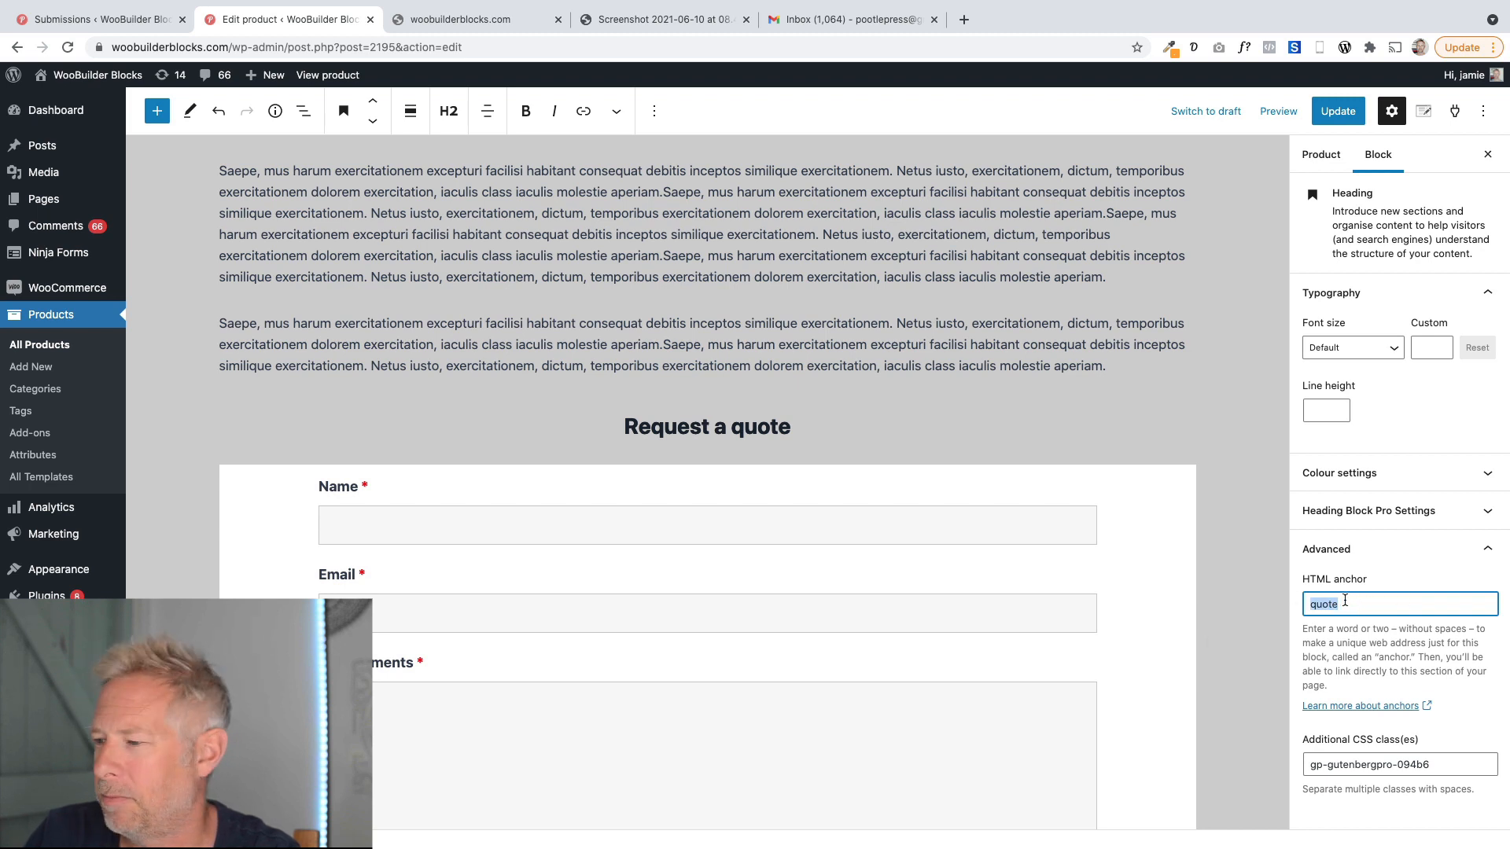
scroll(988, 487, up, 1)
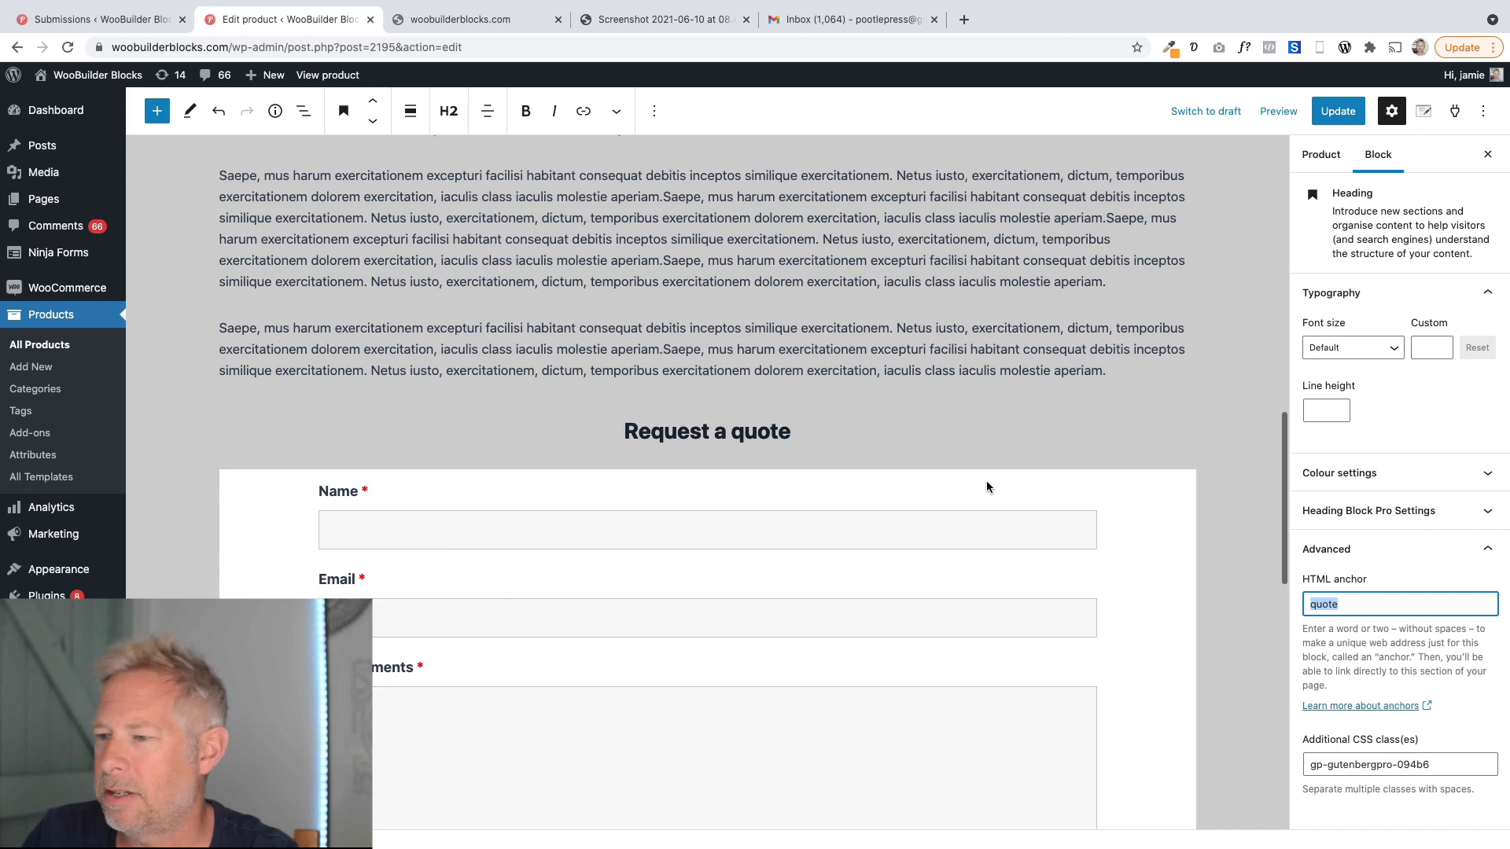
scroll(986, 486, up, 10)
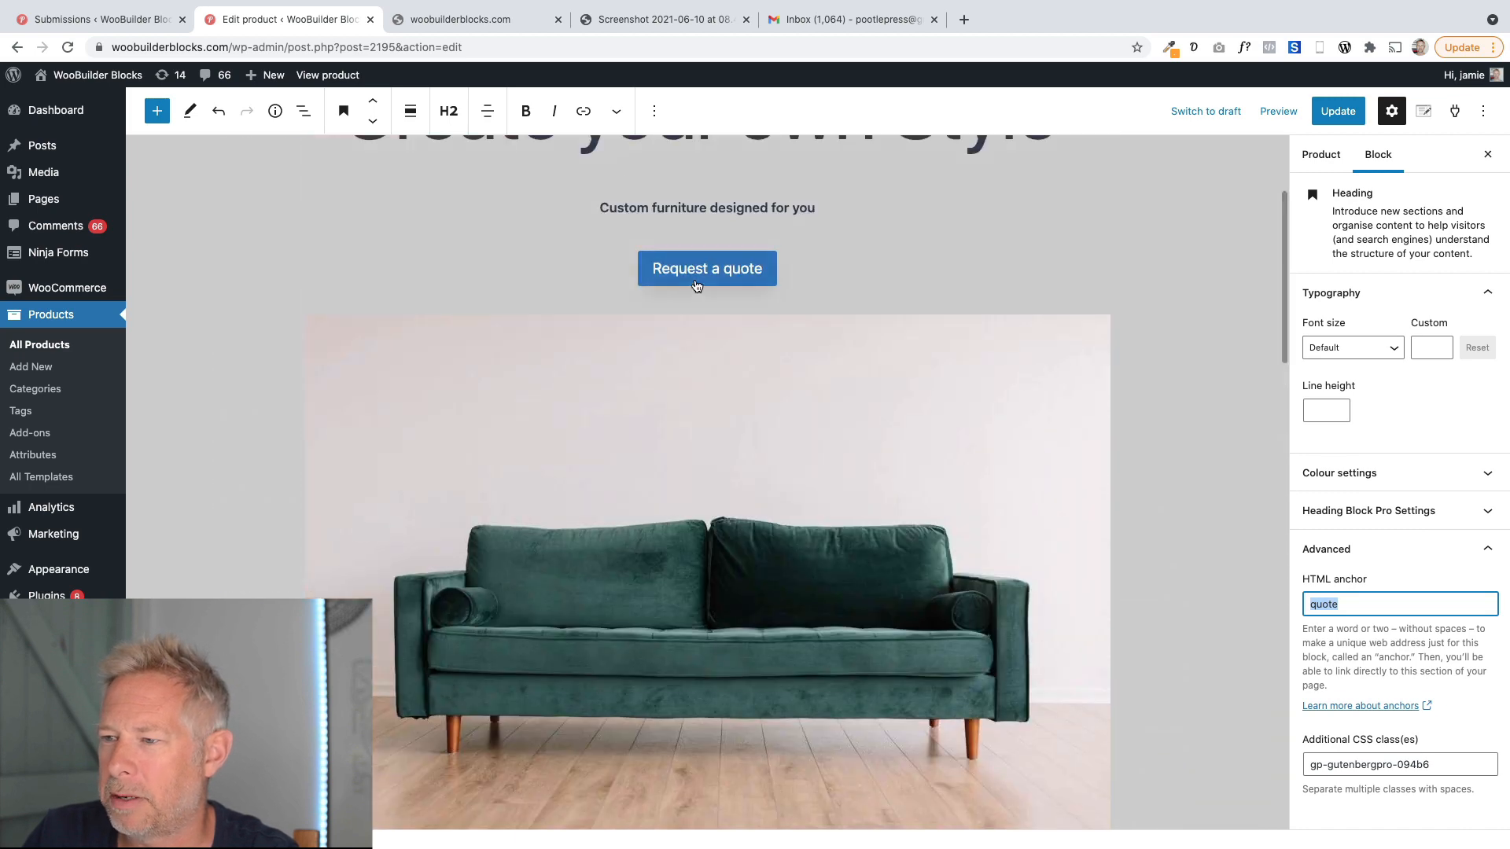
Set the Request a quote button's link to #quote and update the product.
click(697, 285)
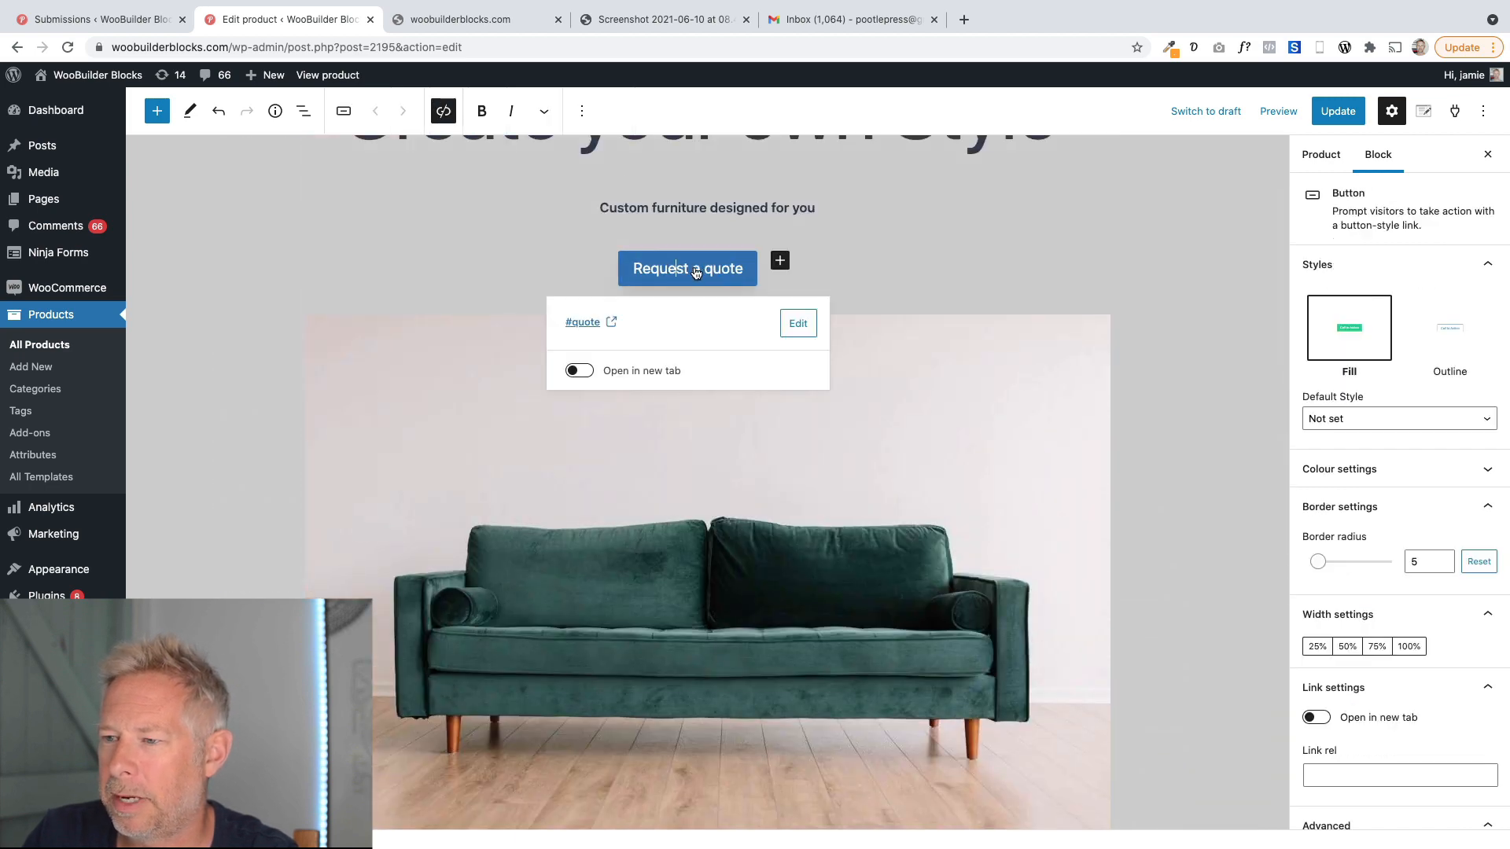
click(444, 113)
click(442, 112)
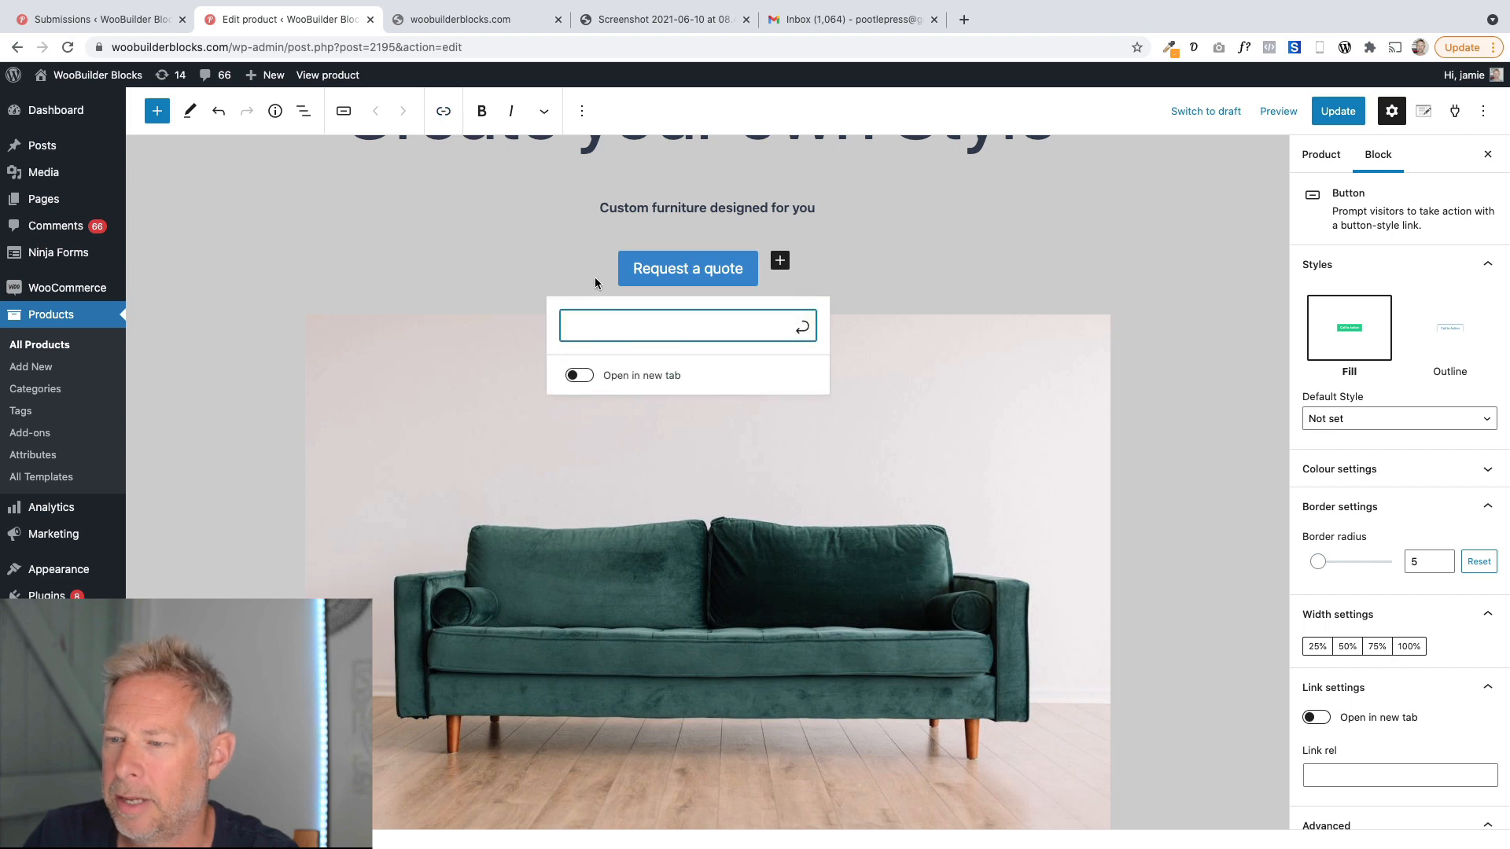
text(#)
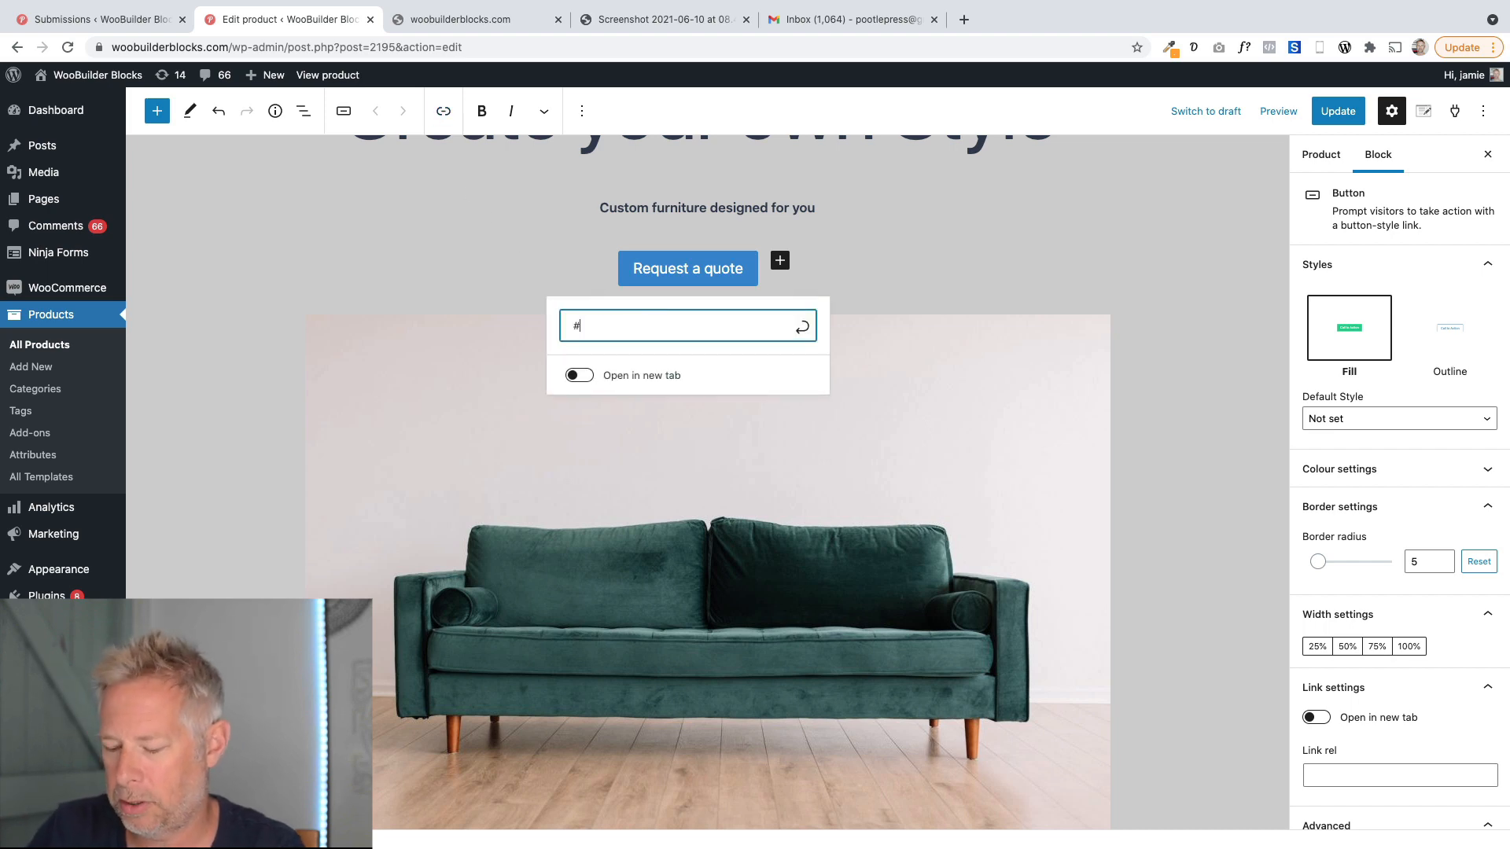
text(quote)
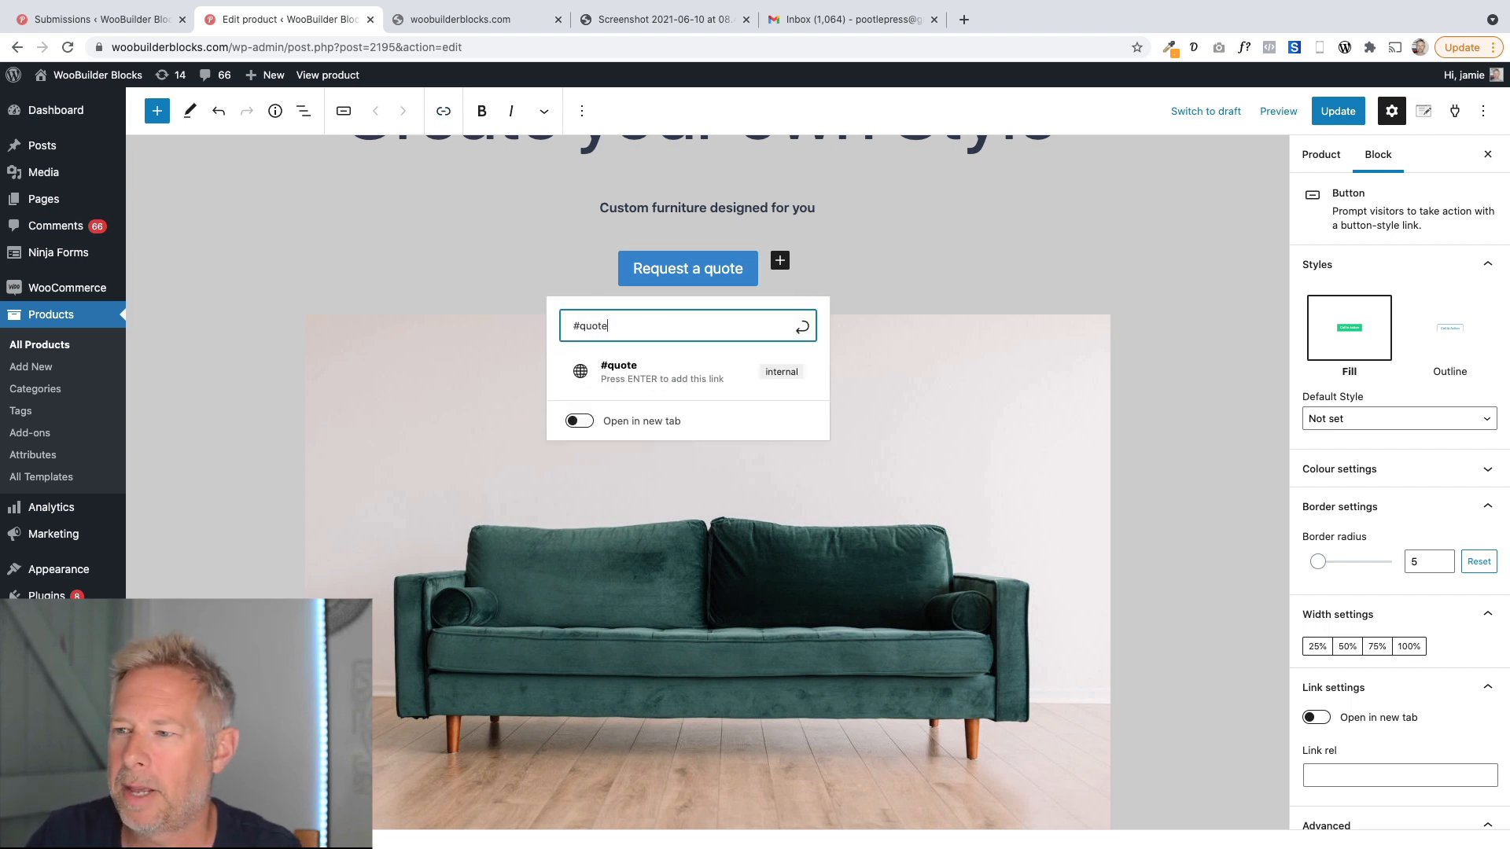
click(1329, 114)
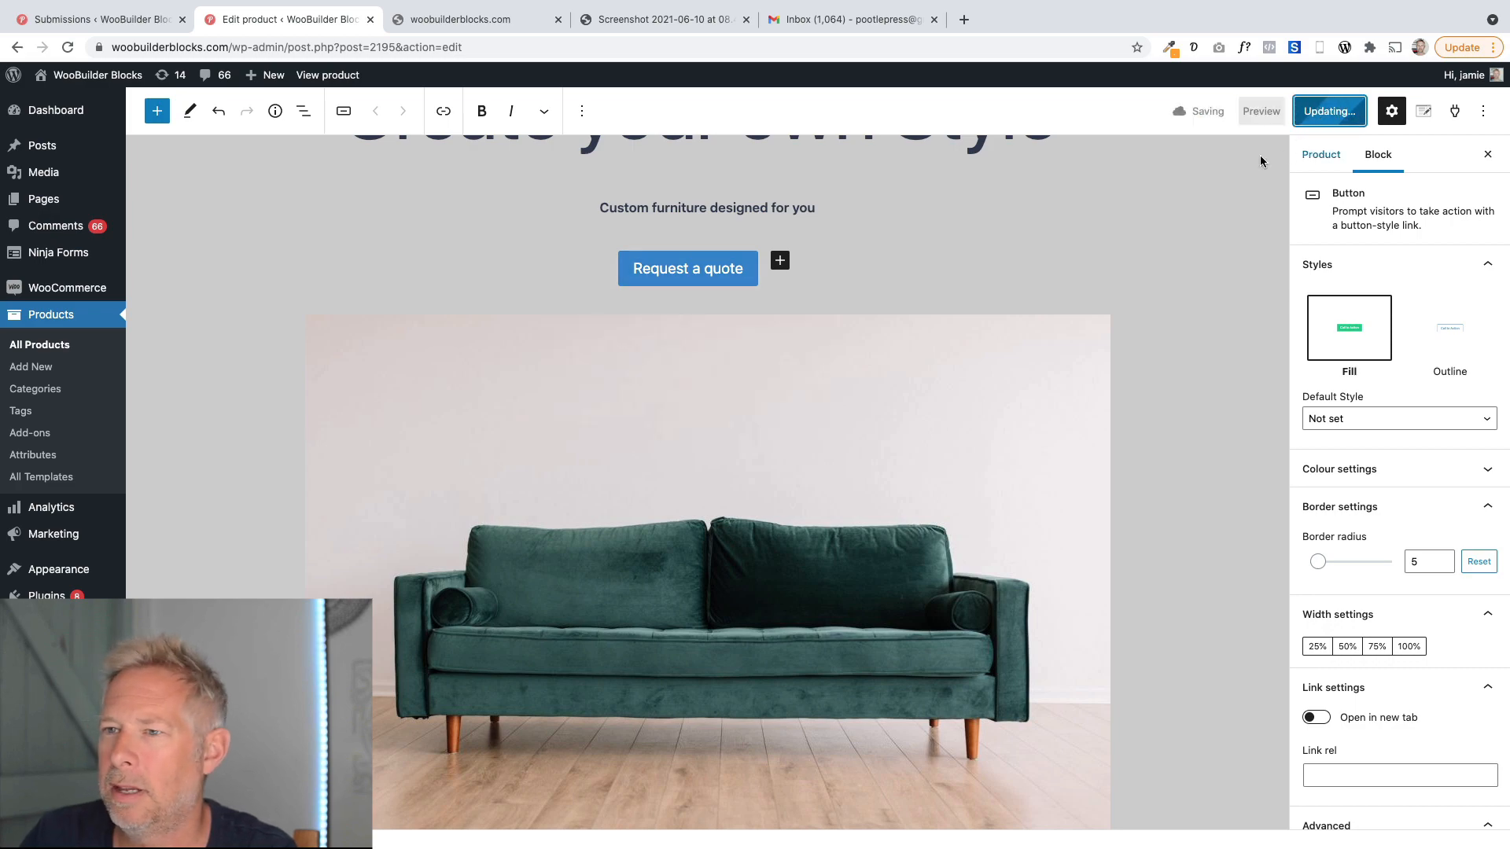
View the live Custom Furniture product page and scroll through the quote button and form.
scroll(536, 422, down, 6)
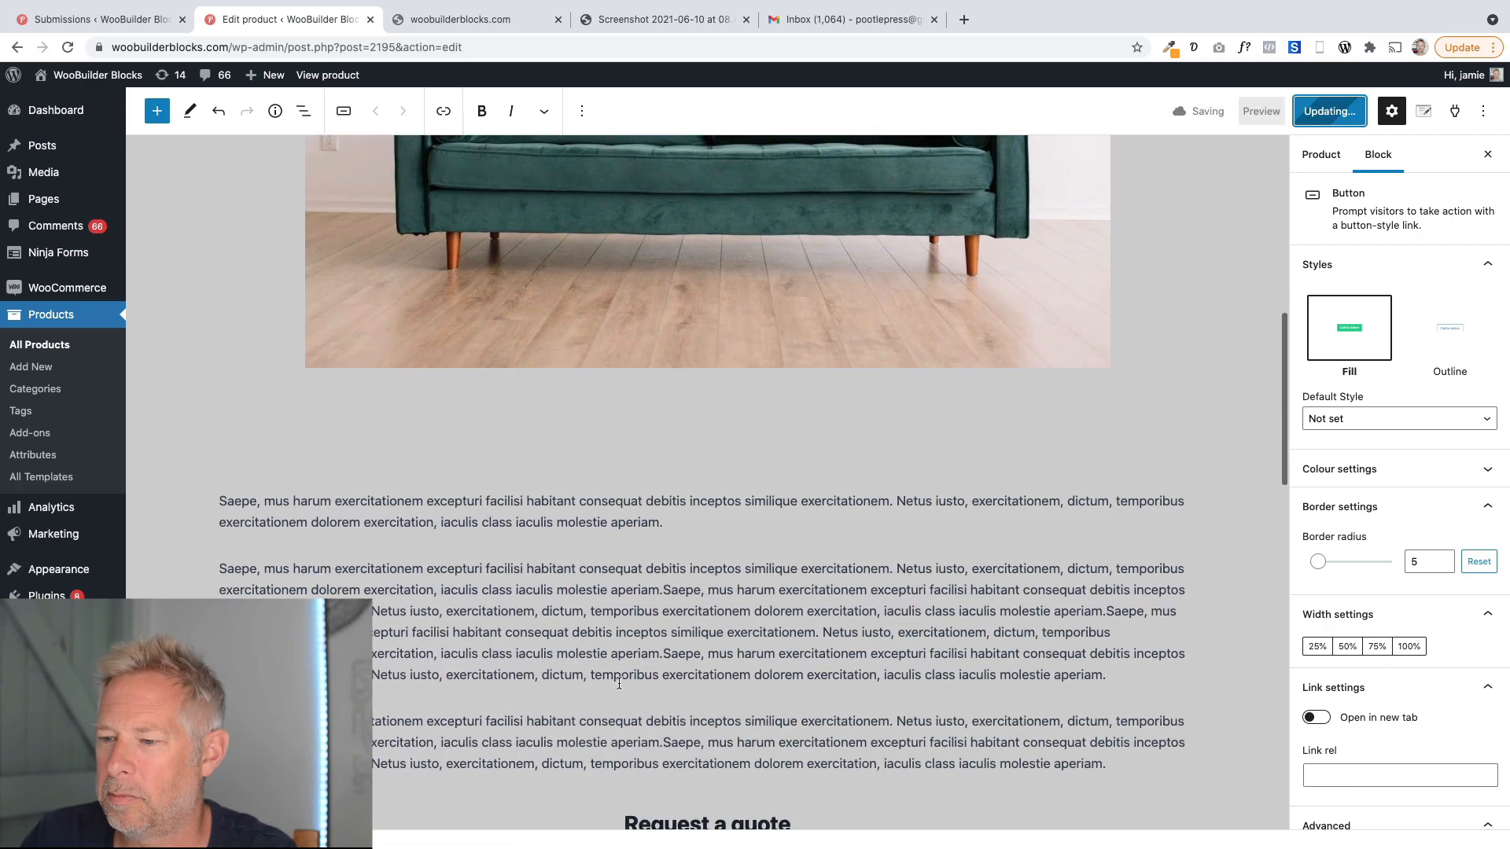
scroll(661, 688, down, 5)
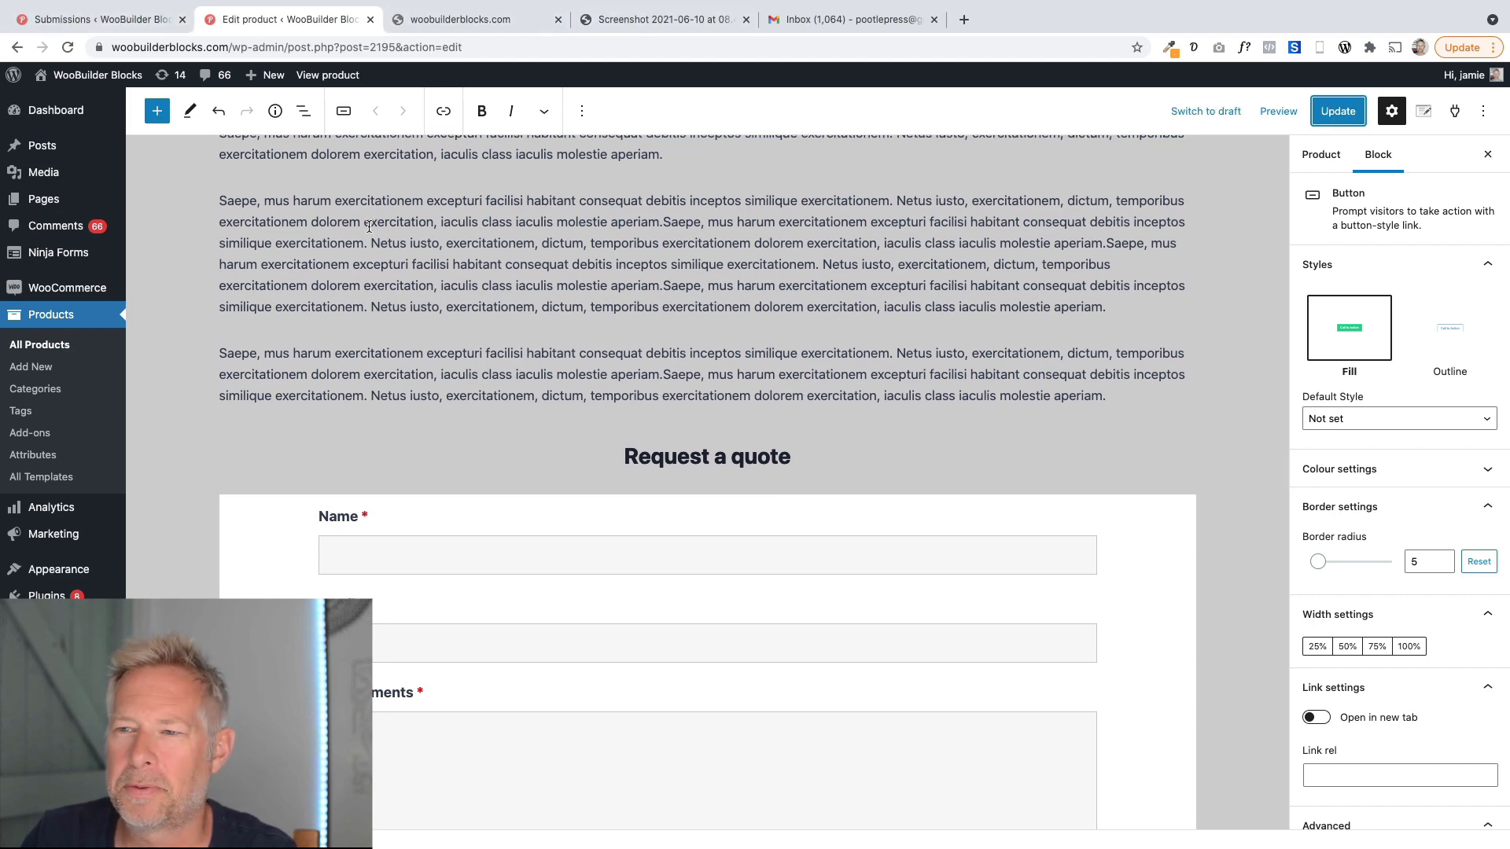
scroll(498, 262, up, 3)
click(329, 75)
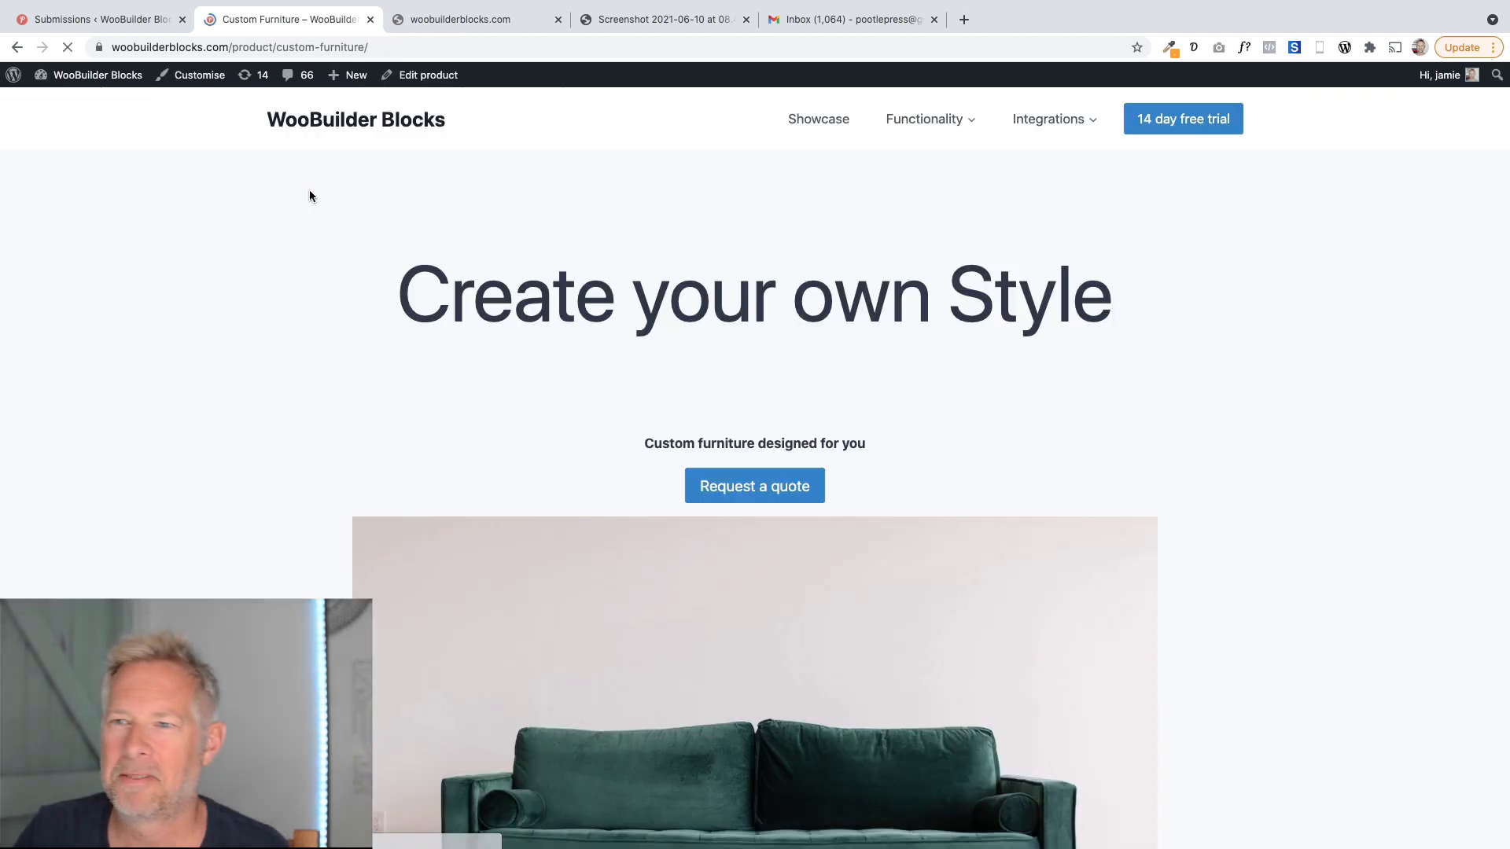
scroll(362, 399, down, 15)
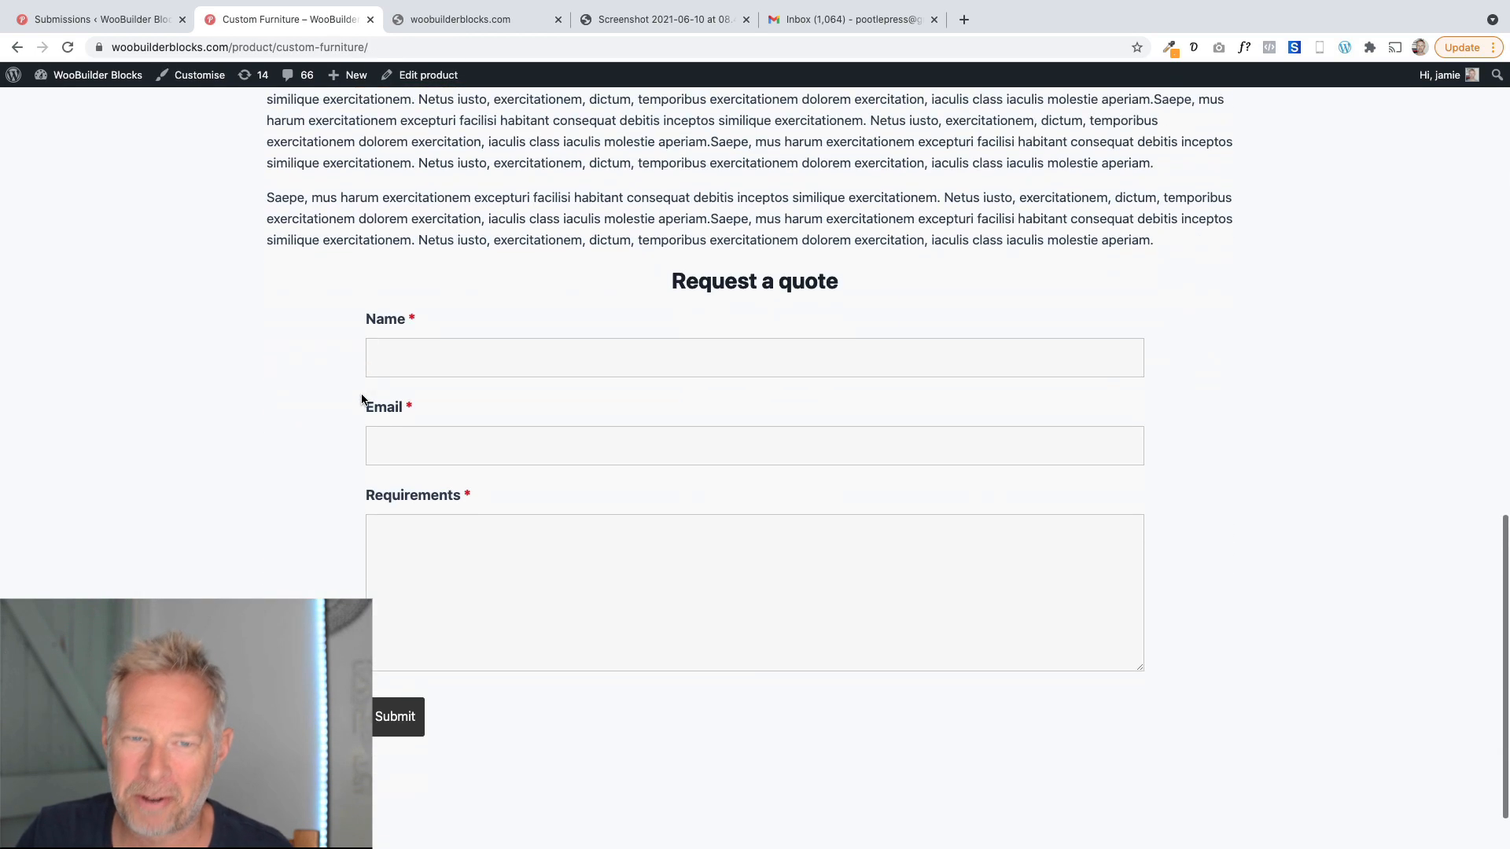
scroll(361, 398, up, 15)
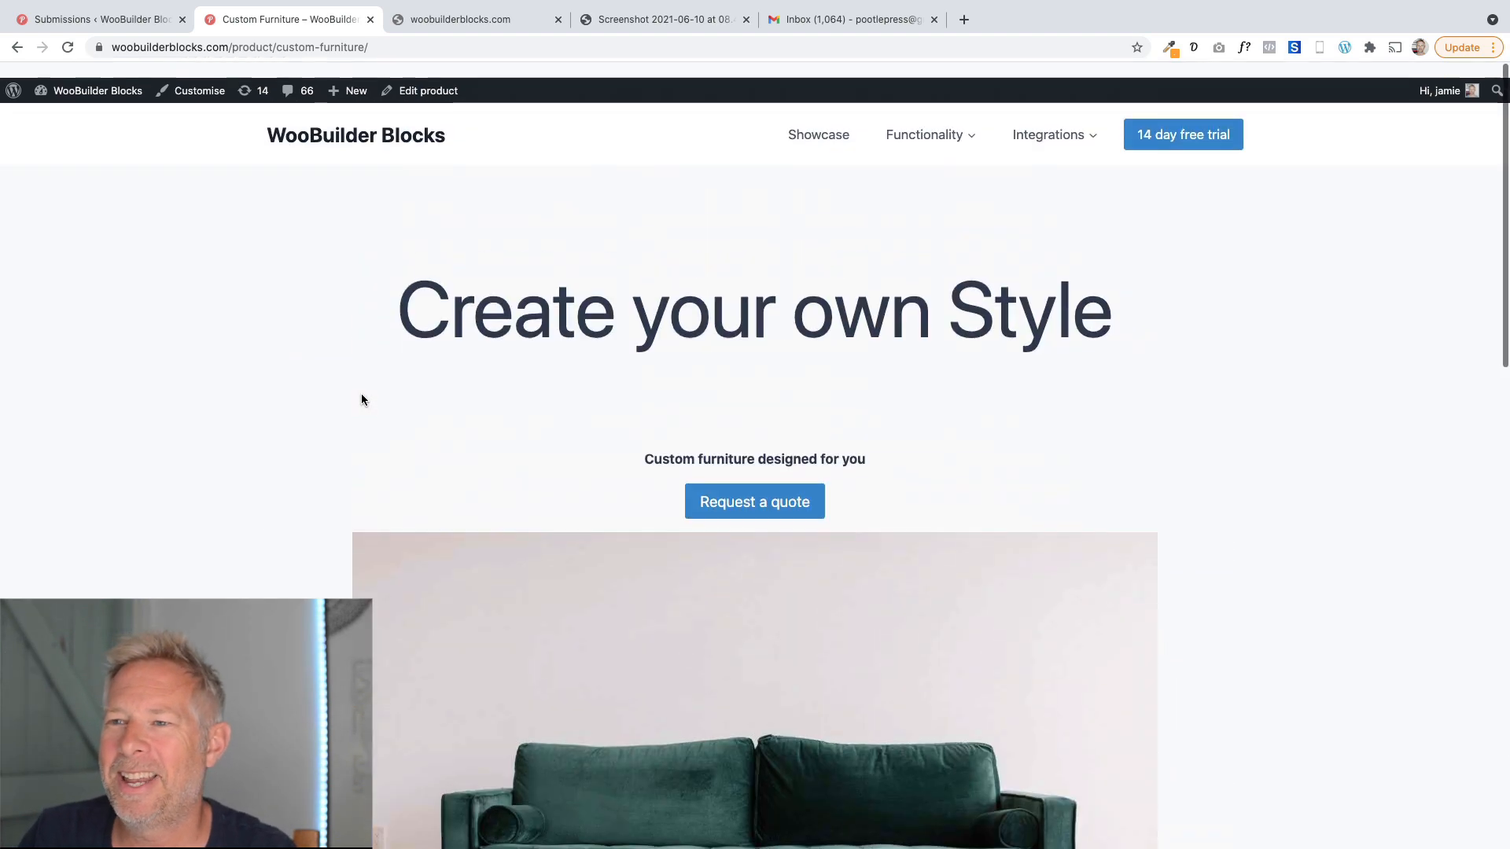